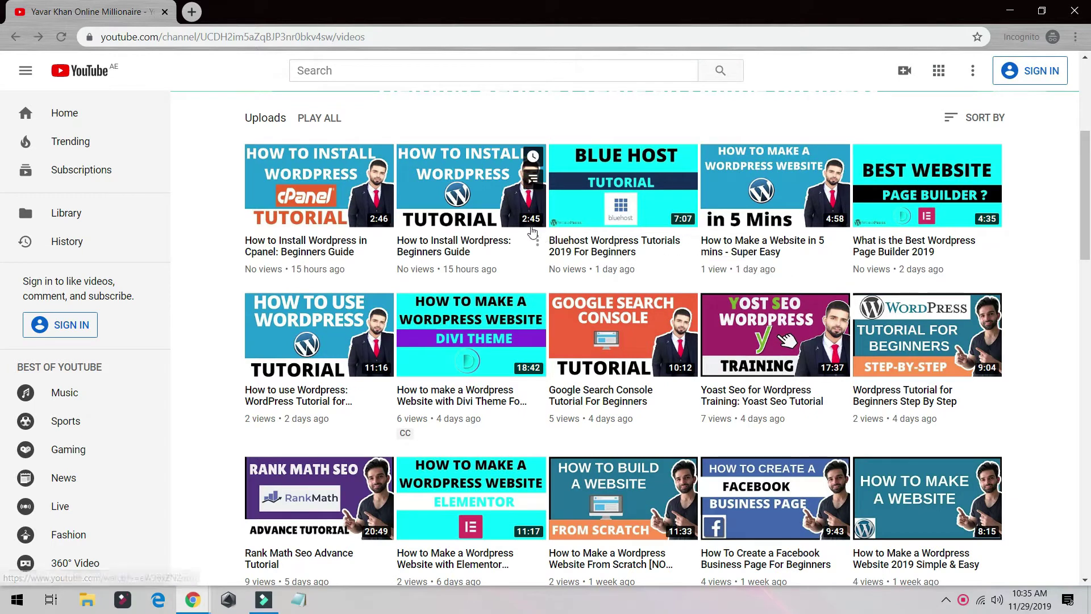
# Step: Scroll back to the top of the YouTube uploads page and open a new blank tab
pyautogui.scroll(5, 1027, 277)
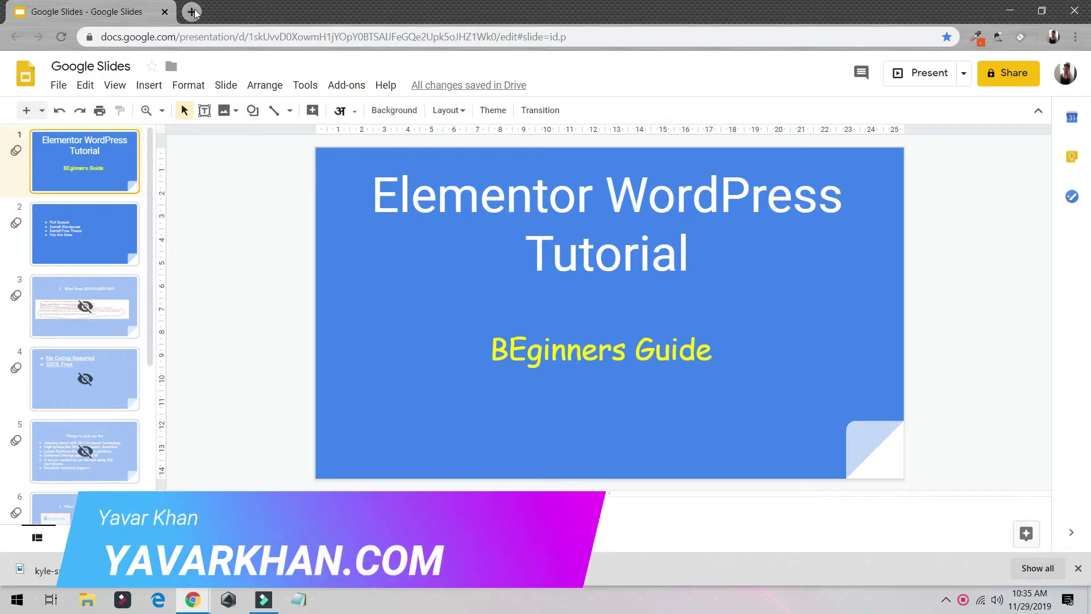
pyautogui.click(192, 11)
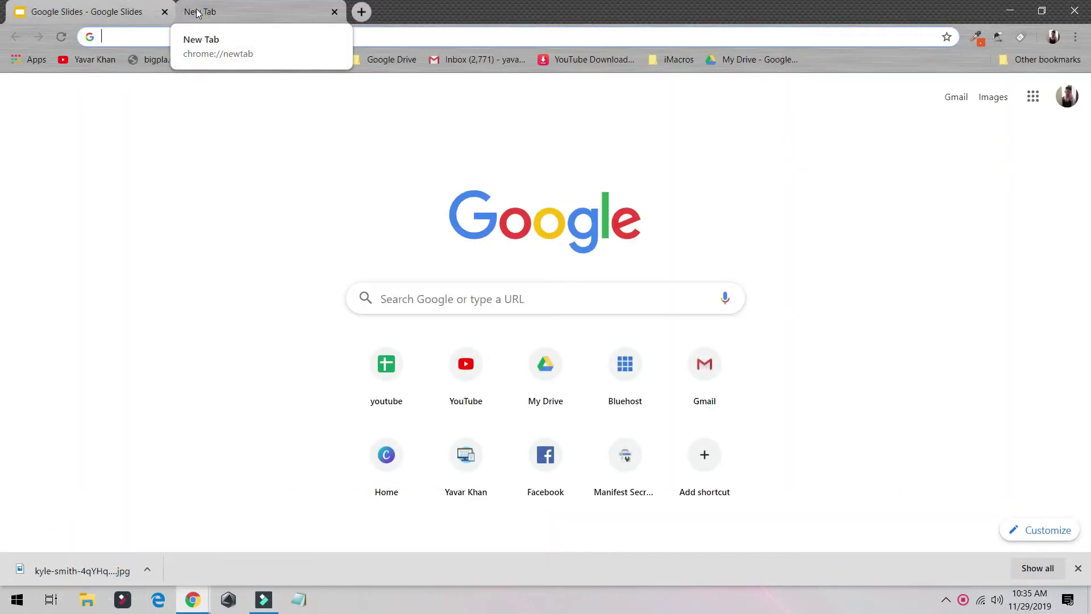
# Step: Go to bluehost.com and sign in to the Bluehost hosting account
pyautogui.write('bluehost.com')
pyautogui.press('Return')
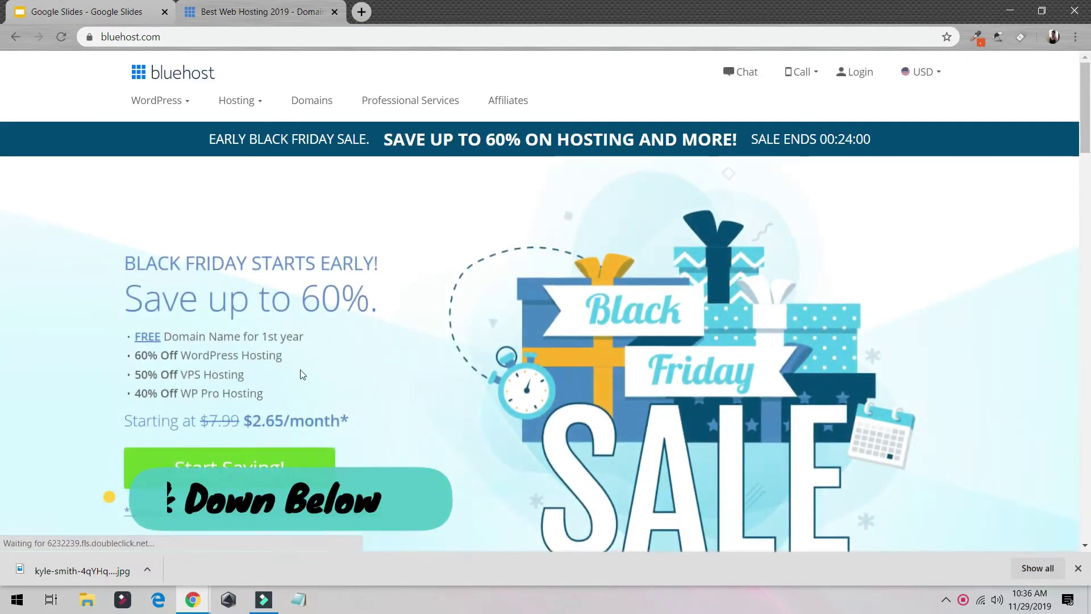
pyautogui.click(851, 78)
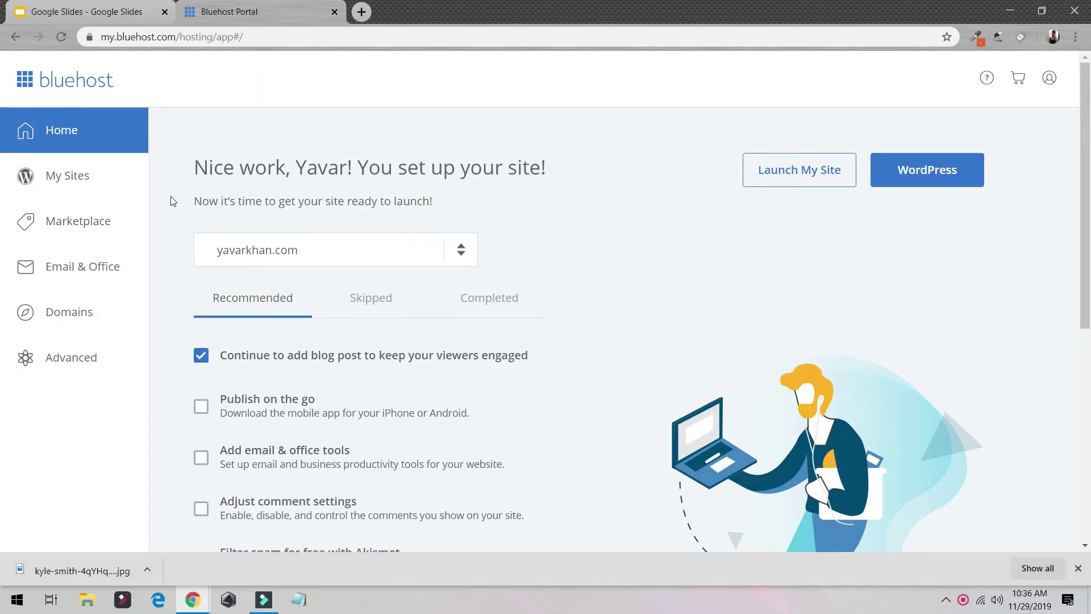
# Step: From My Sites, start a new WordPress site named demo1 with the tagline demo
pyautogui.click(85, 176)
pyautogui.click(985, 149)
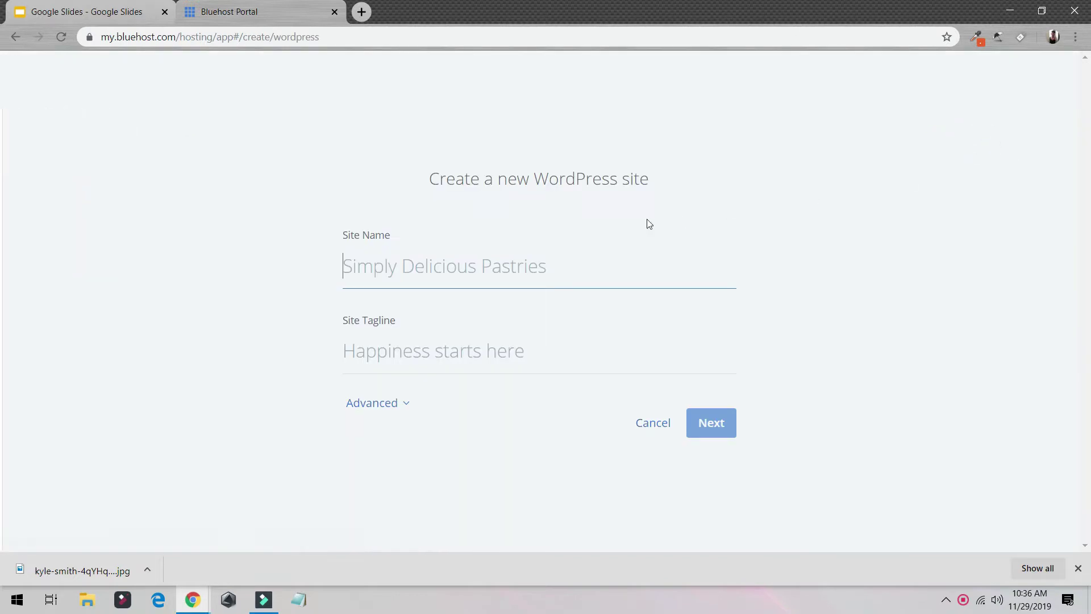
pyautogui.write('Si')
pyautogui.press('BackSpace')
pyautogui.press('BackSpace')
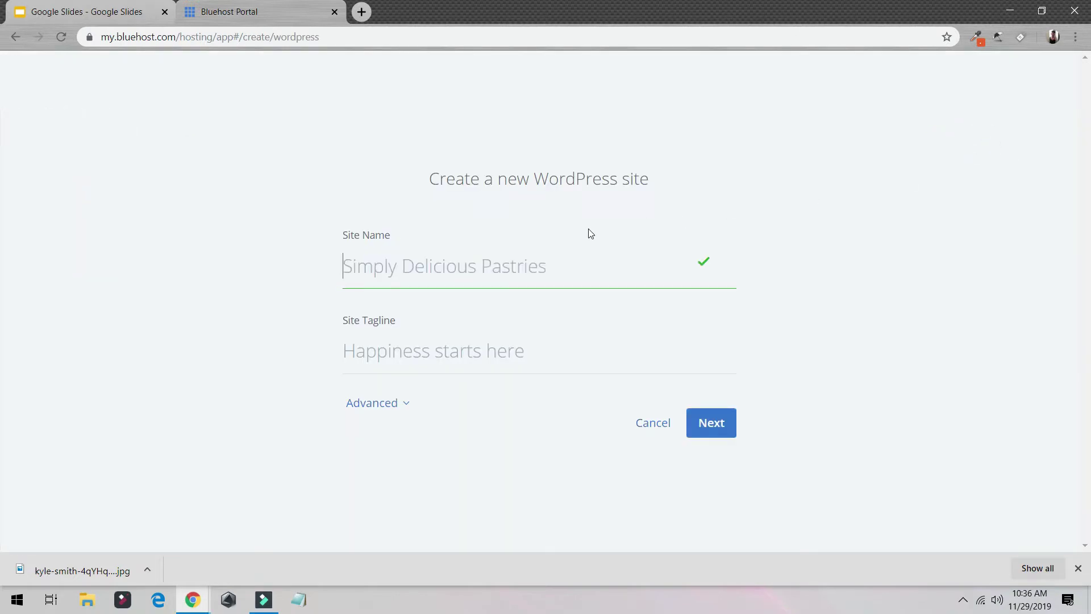
pyautogui.write('d')
pyautogui.write('dem')
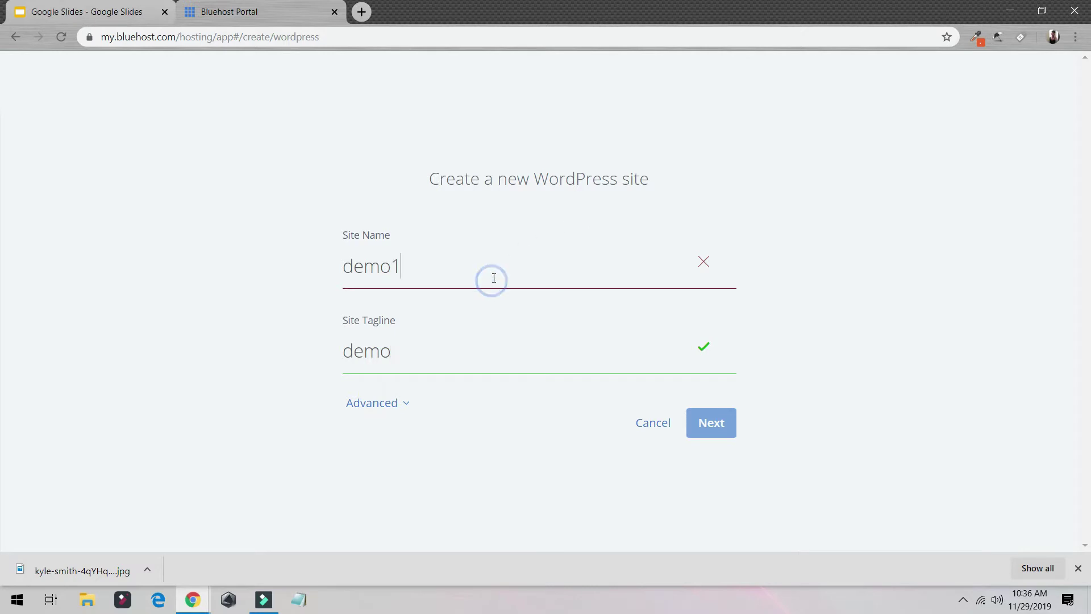
pyautogui.click(711, 423)
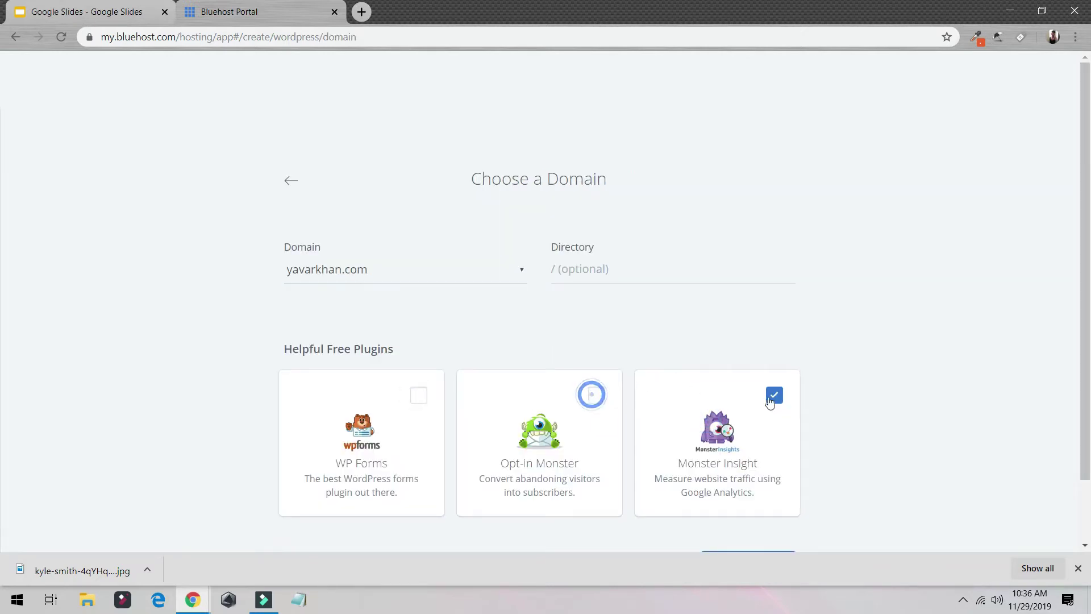
# Step: Set the install directory to /test2 and install the WordPress site
pyautogui.click(603, 267)
pyautogui.write('test')
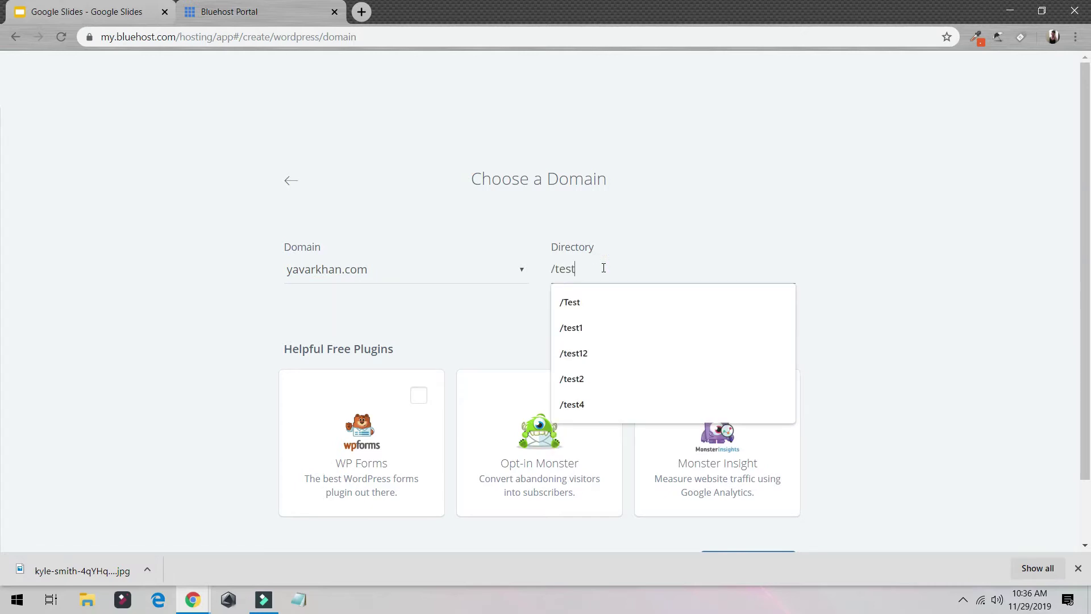
pyautogui.write('2')
pyautogui.scroll(-2, 945, 380)
pyautogui.click(772, 502)
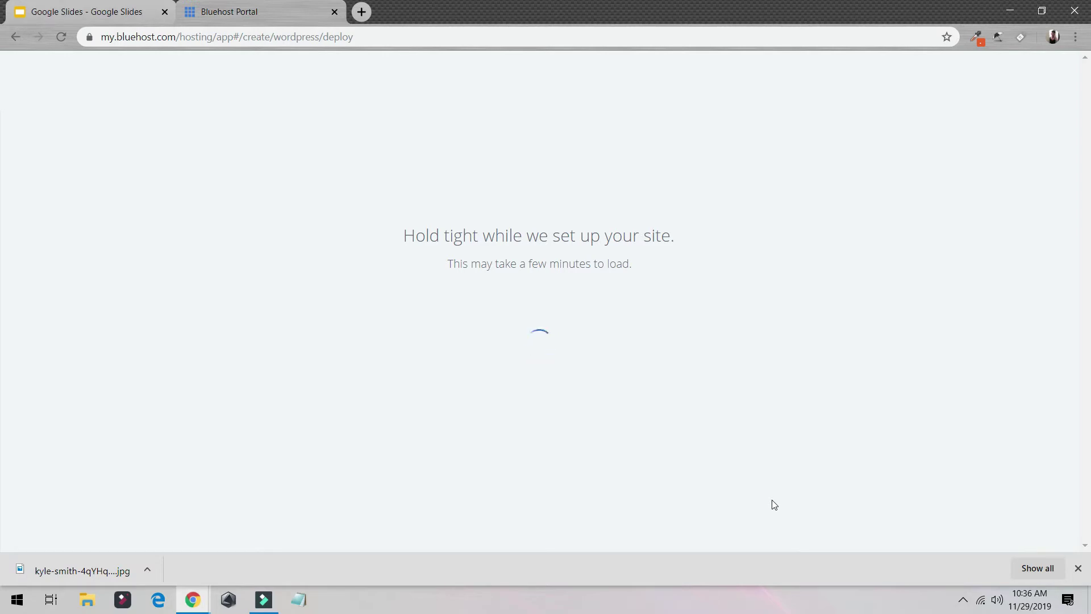
pyautogui.scroll(-1, 272, 152)
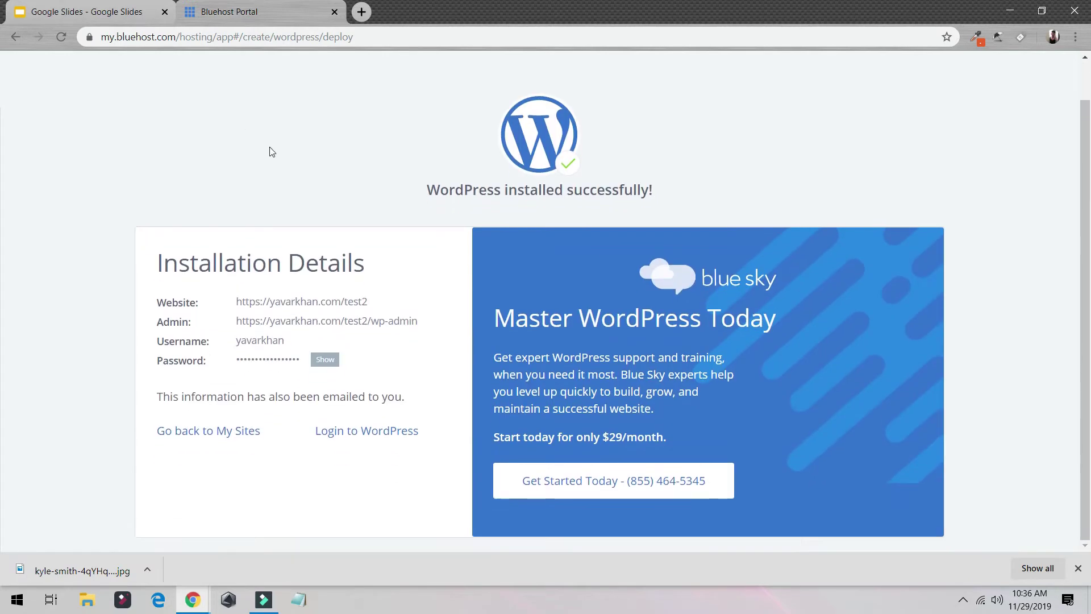
# Step: Log in to the new WordPress admin and open Appearance > Themes in a new tab
pyautogui.click(390, 431)
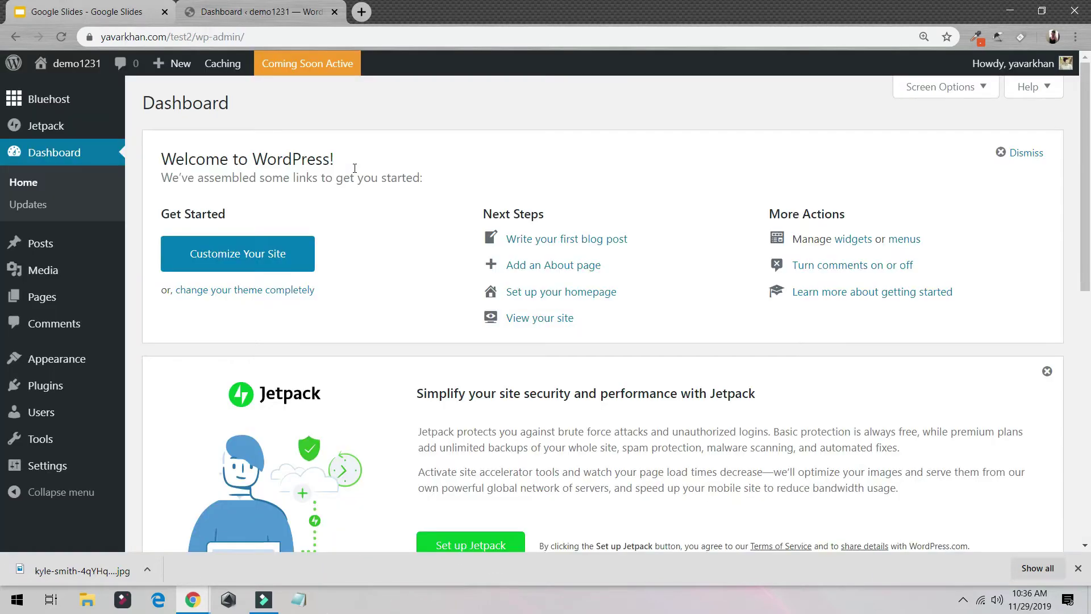
pyautogui.moveTo(79, 364)
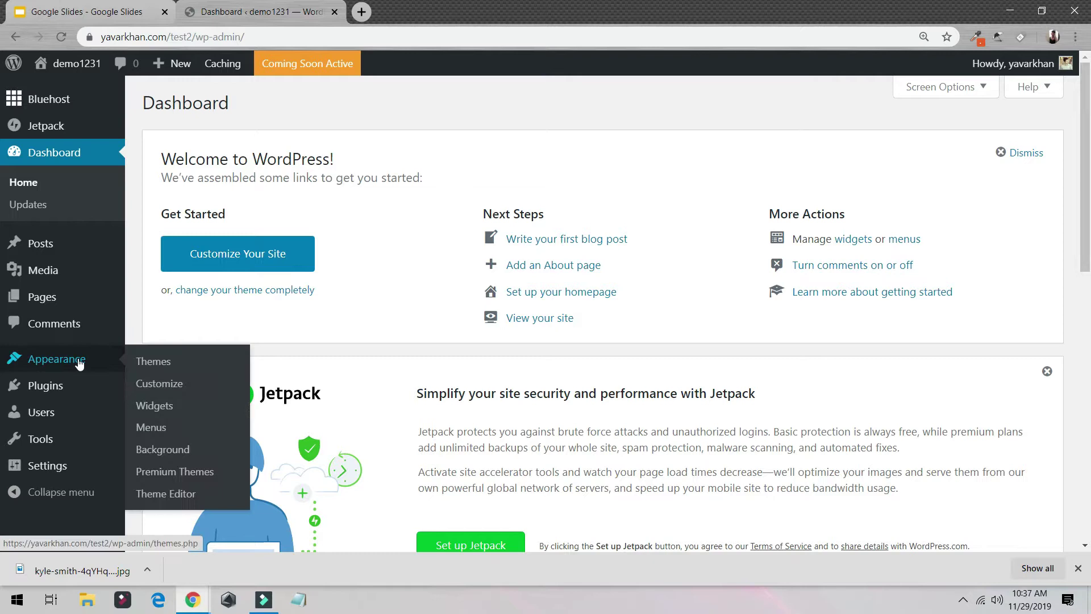
pyautogui.middleClick(169, 362)
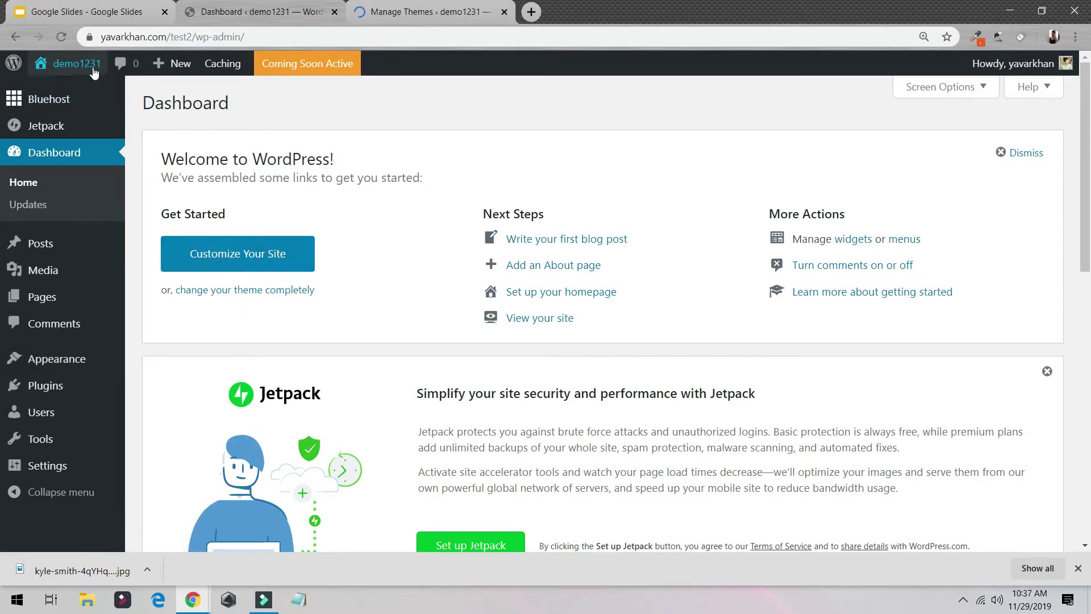
# Step: Preview the live site in its own tab, then close it with Ctrl+W
pyautogui.moveTo(80, 67)
pyautogui.middleClick(71, 86)
pyautogui.click(612, 6)
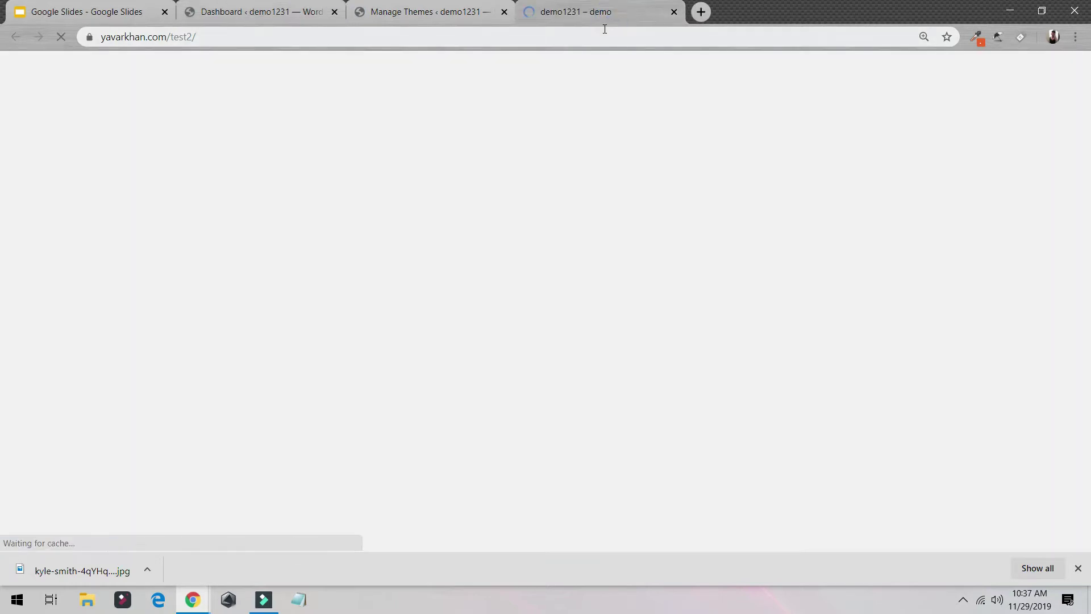
pyautogui.scroll(-4, 409, 218)
pyautogui.scroll(5, 455, 244)
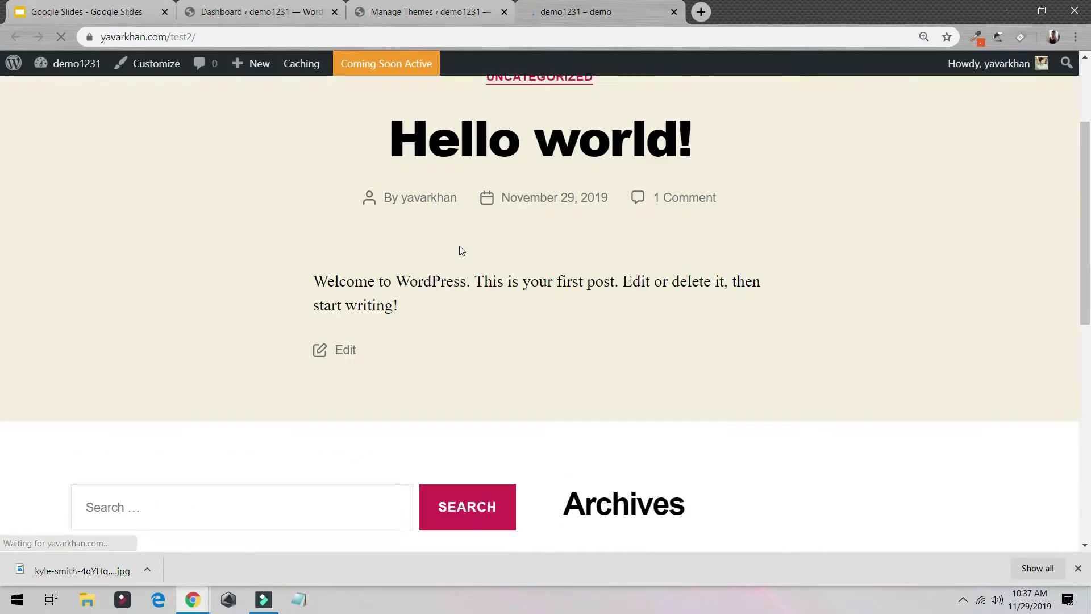
pyautogui.hotkey('ctrl', 'w')
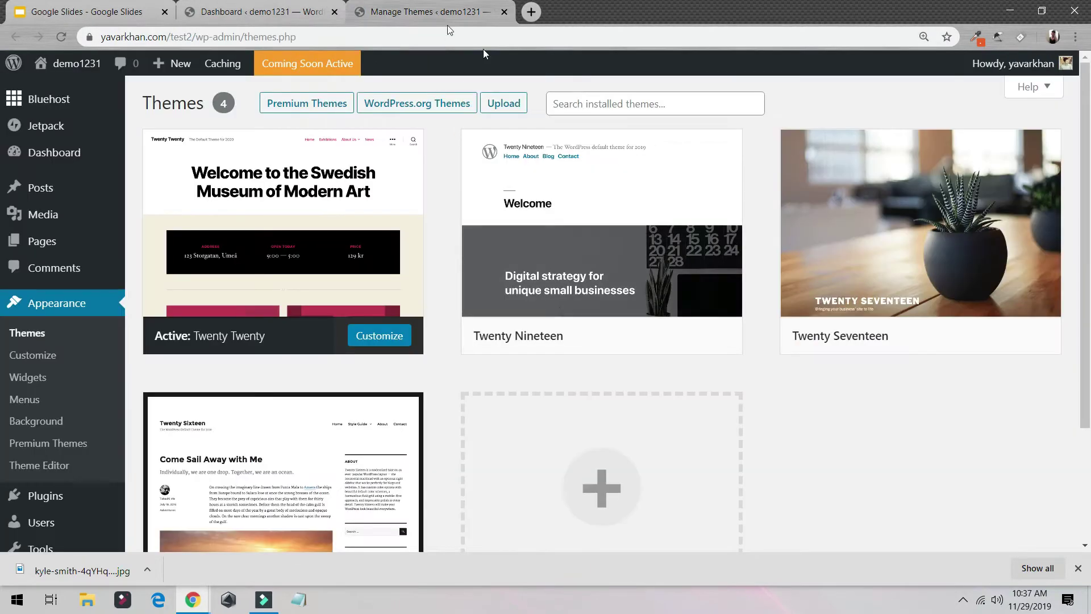
# Step: Search the theme directory for astra and install the Astra theme
pyautogui.click(607, 111)
pyautogui.scroll(-3, 543, 277)
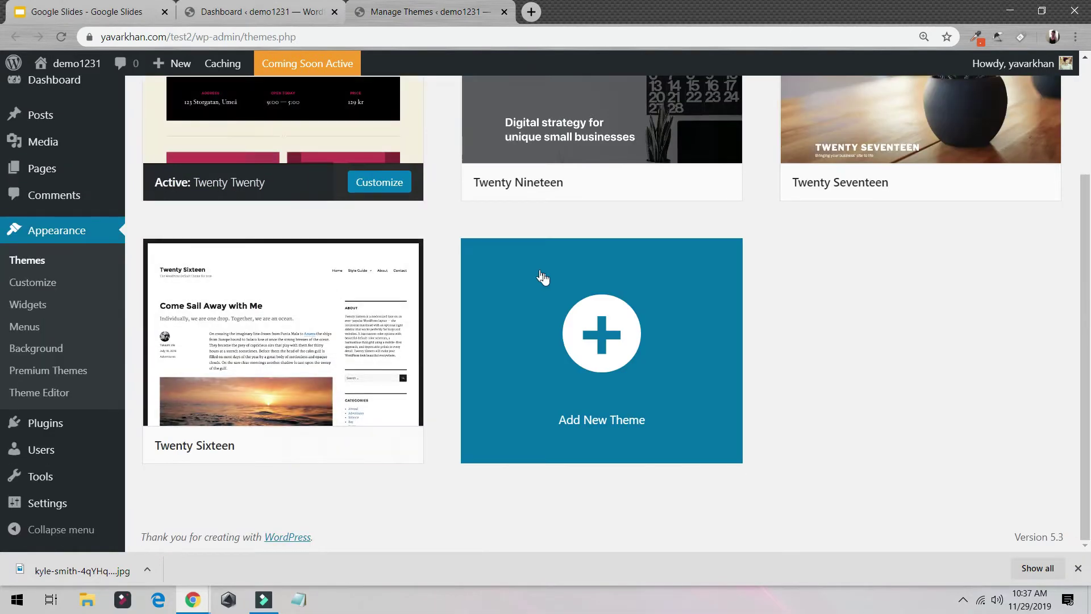
pyautogui.click(577, 309)
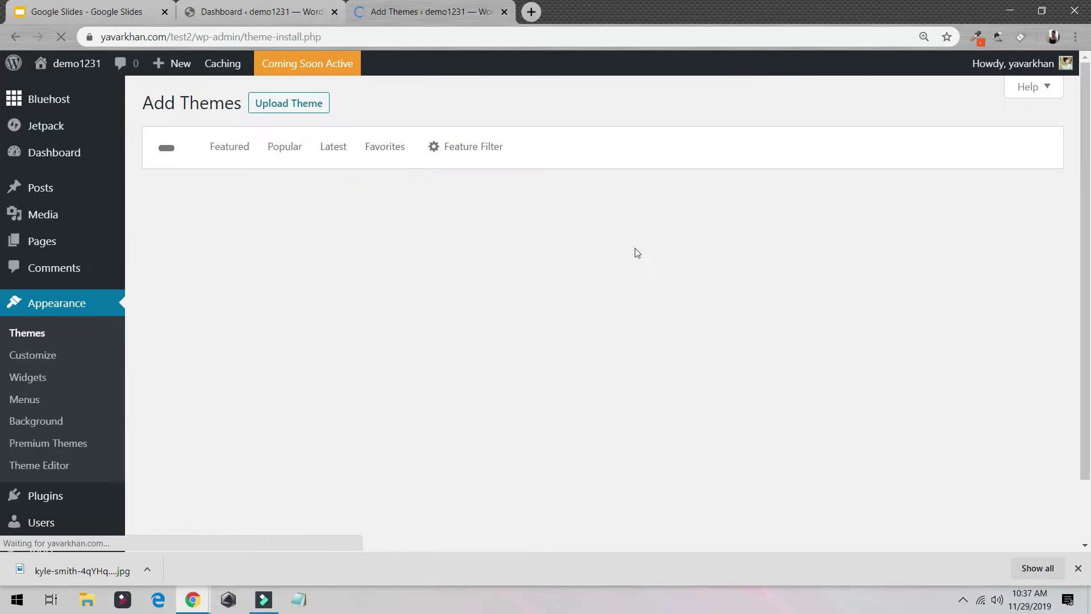
pyautogui.click(896, 152)
pyautogui.write('a')
pyautogui.click(872, 177)
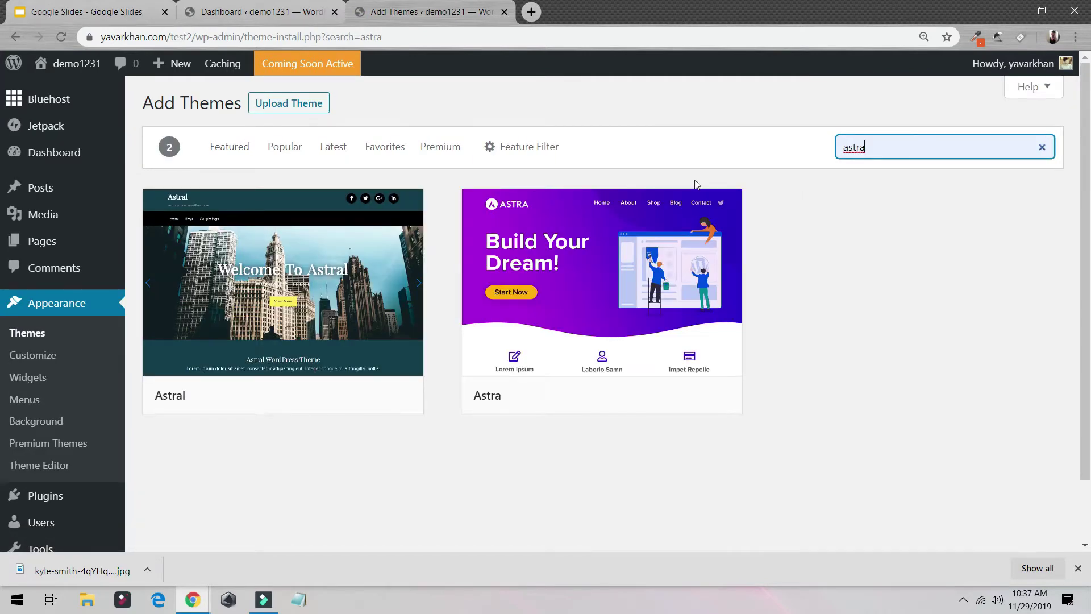
pyautogui.click(635, 394)
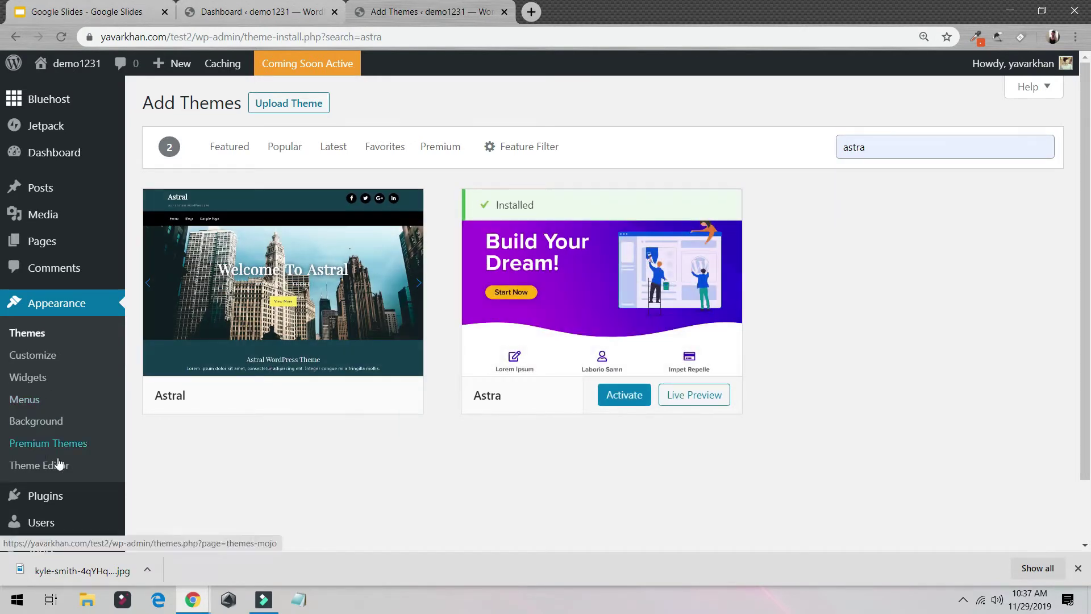
# Step: Preview Astra, then activate it as the site's theme
pyautogui.click(605, 307)
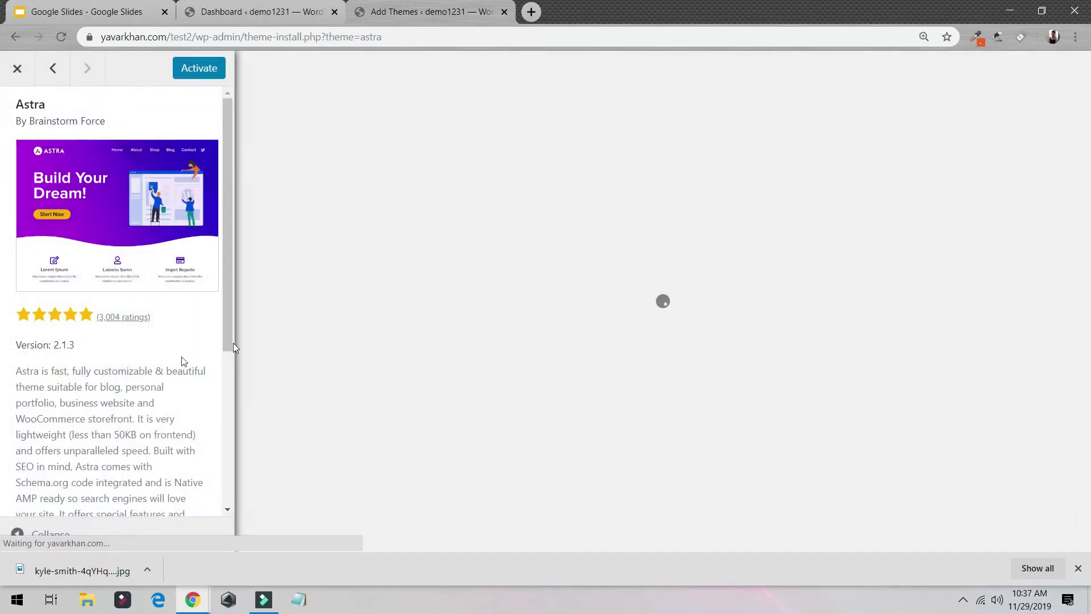
pyautogui.click(26, 68)
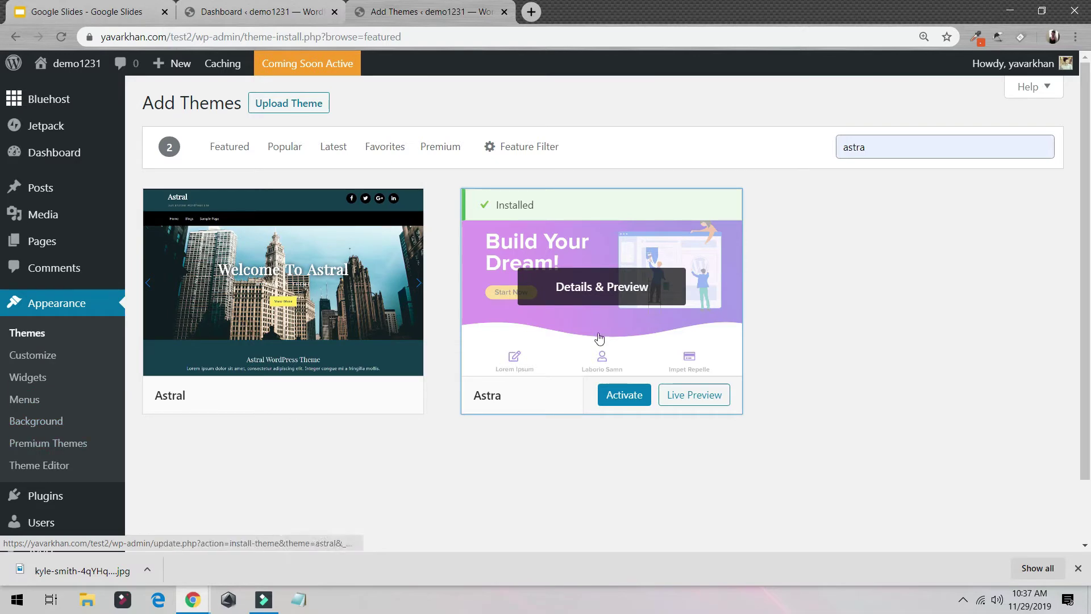
pyautogui.click(625, 401)
pyautogui.click(625, 401)
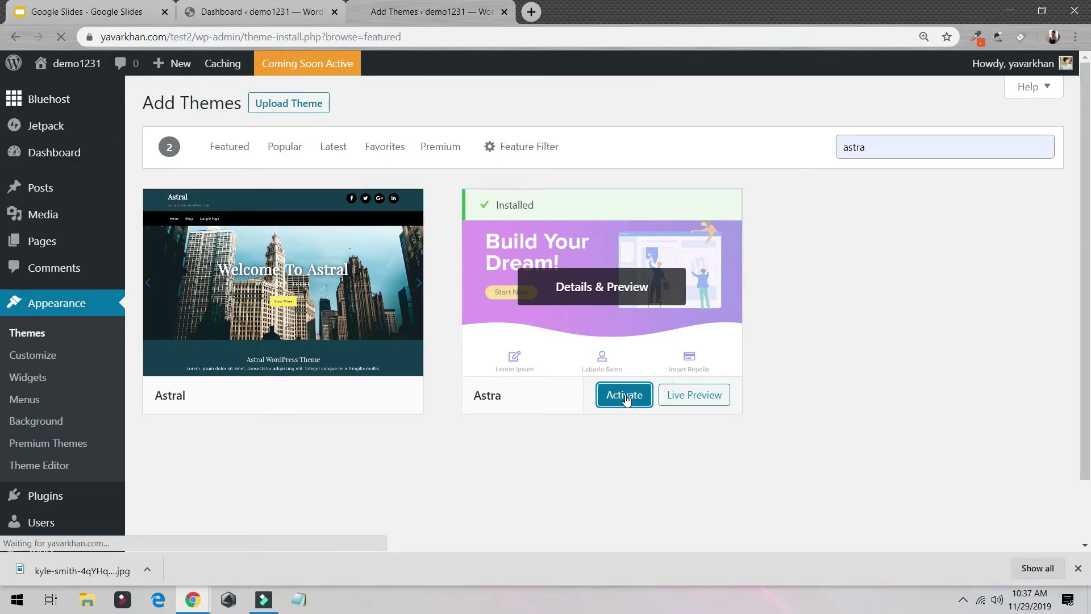
pyautogui.scroll(-8, 135, 285)
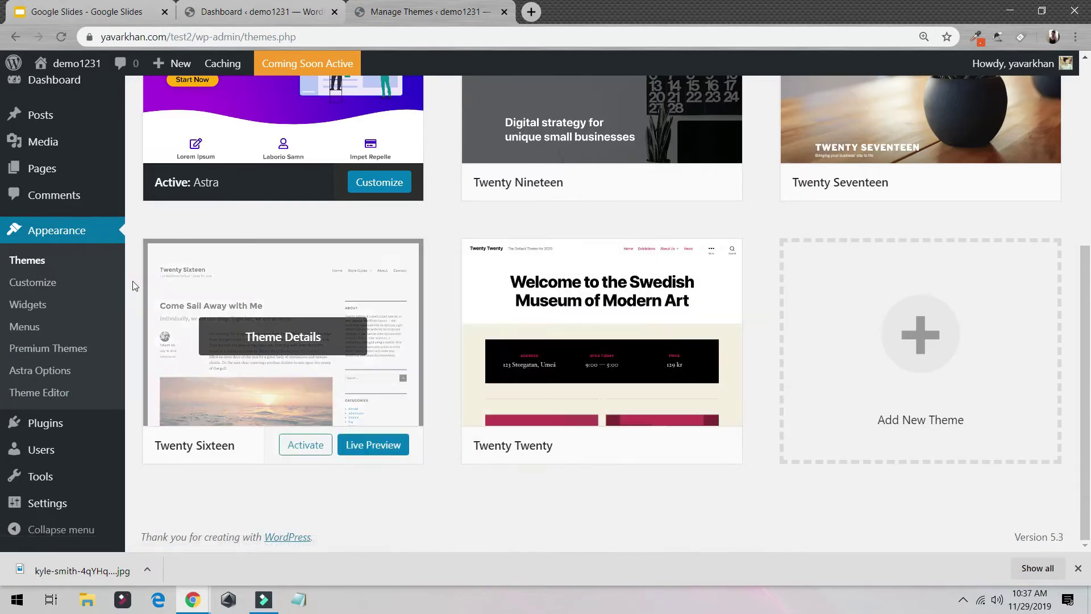
pyautogui.scroll(3, 134, 285)
pyautogui.click(54, 446)
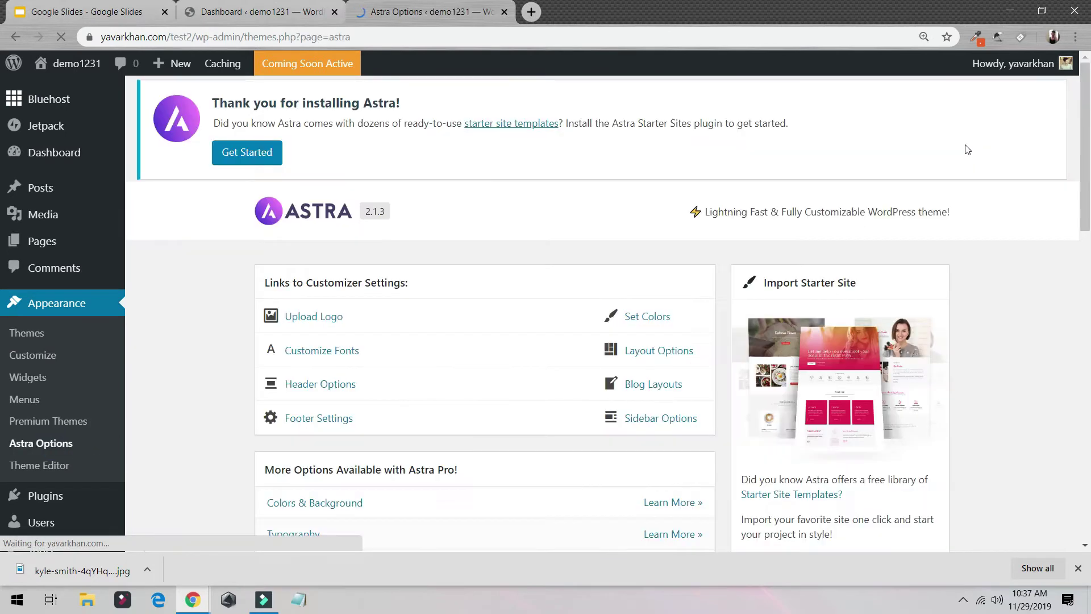
# Step: Install the Astra Starter Sites importer and choose Elementor as the page builder for templates
pyautogui.scroll(-5, 916, 221)
pyautogui.click(783, 170)
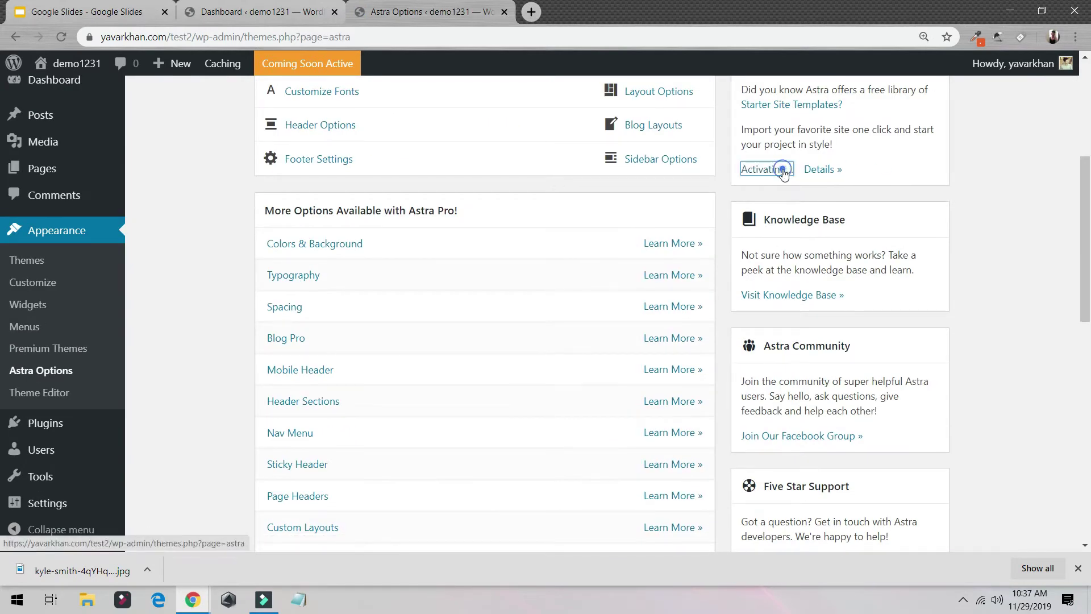
pyautogui.scroll(3, 795, 210)
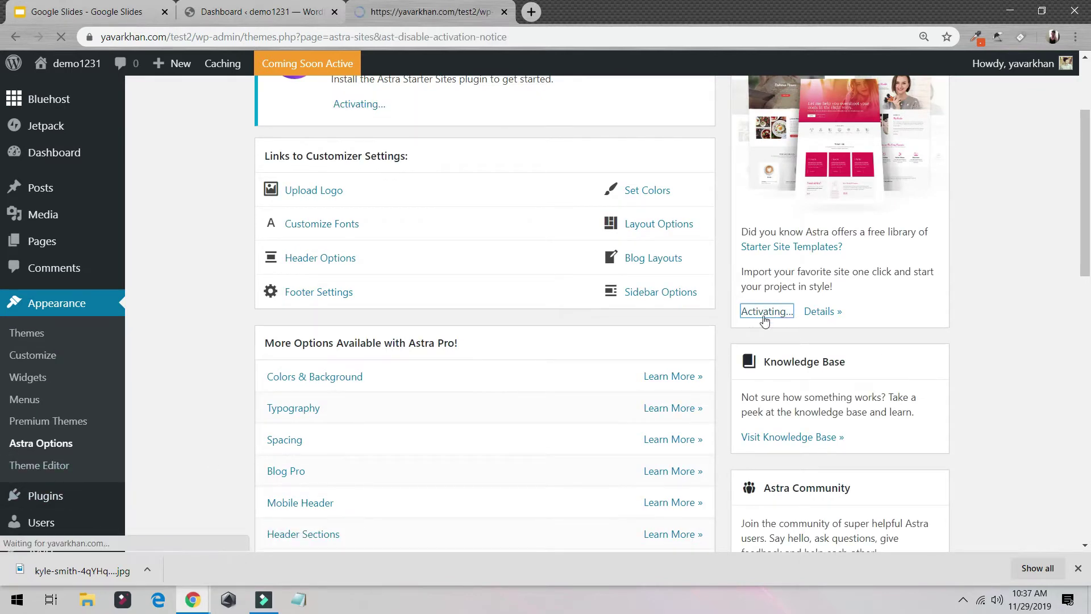
pyautogui.click(550, 376)
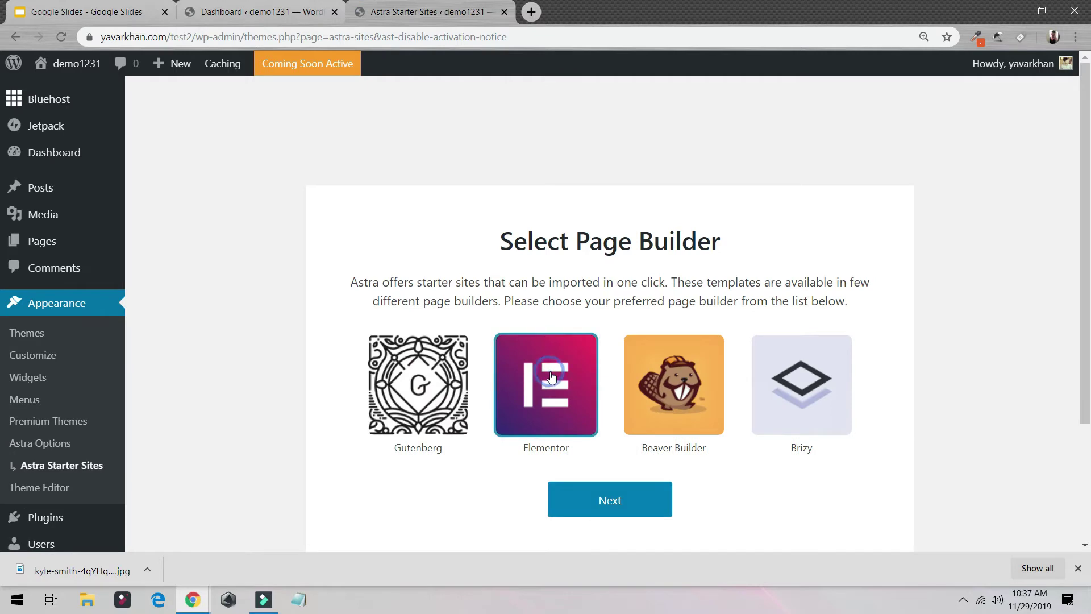
pyautogui.click(628, 504)
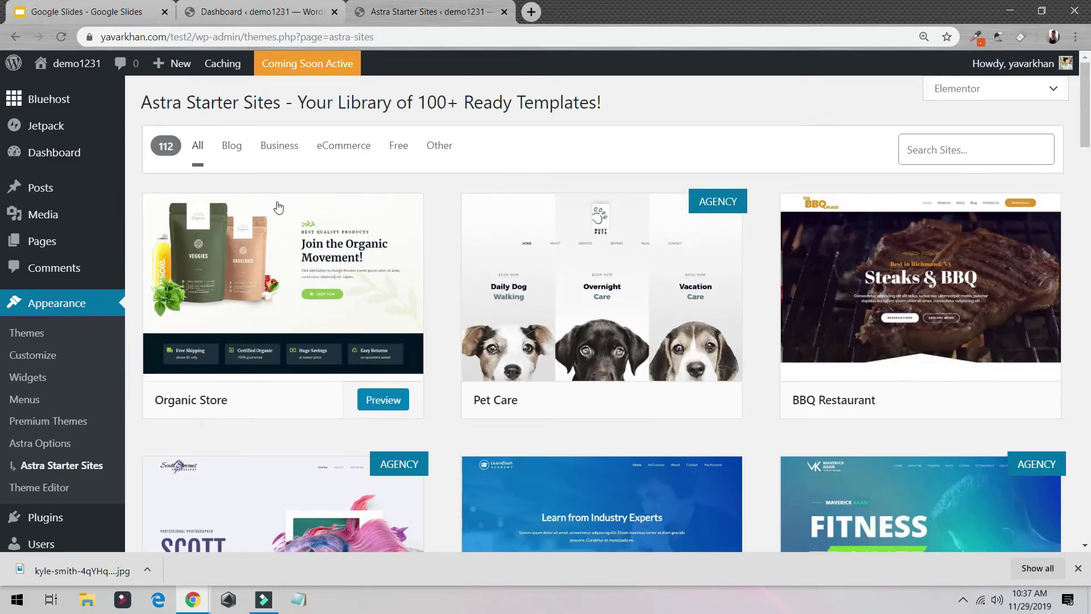
pyautogui.scroll(-5, 898, 310)
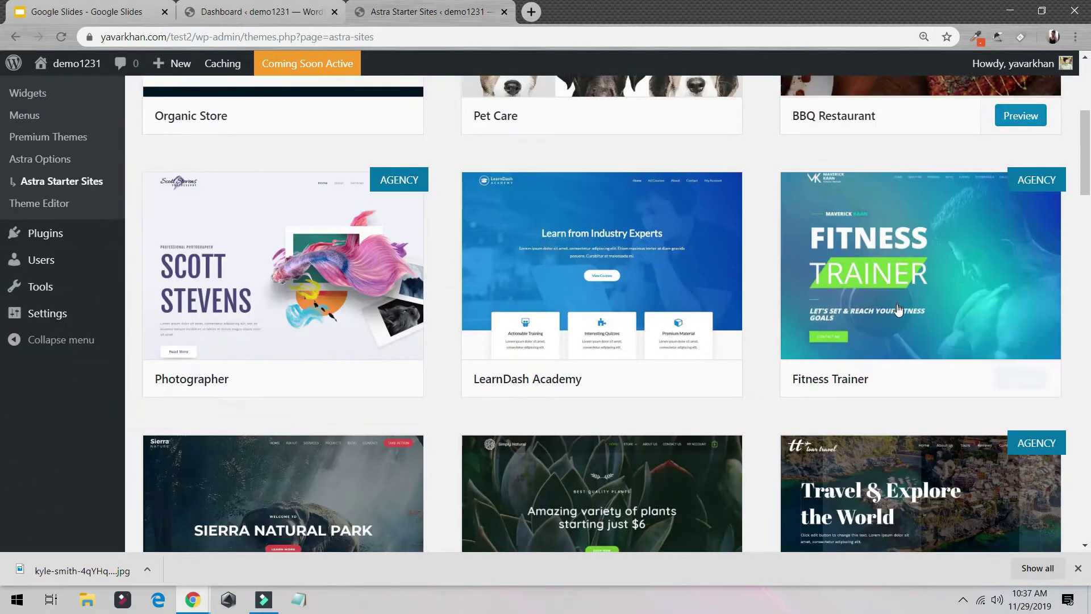
pyautogui.scroll(3, 898, 284)
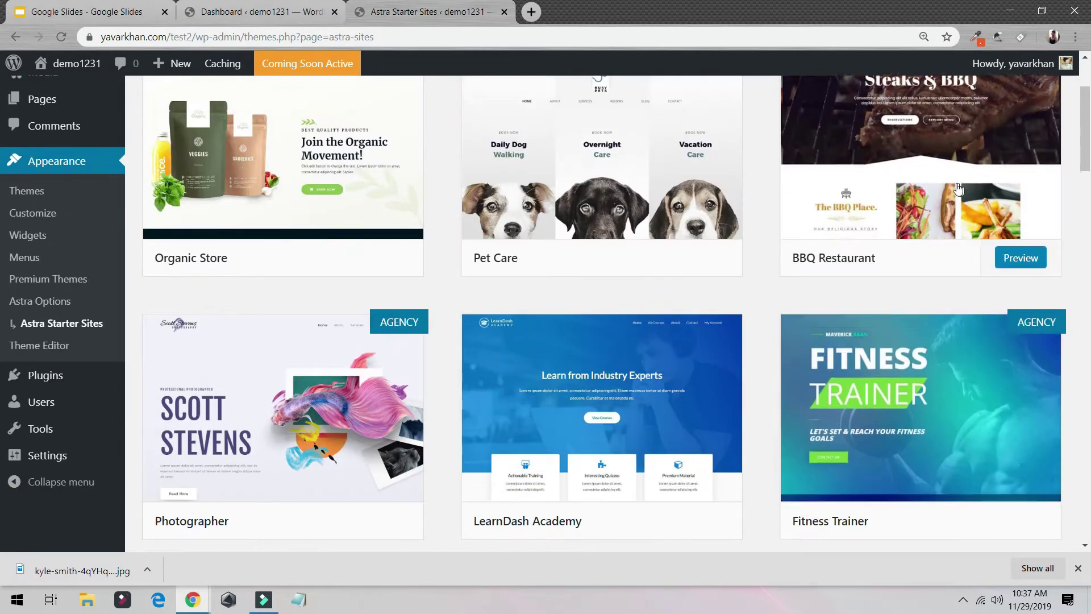
# Step: Import the BBQ Restaurant starter site and view the resulting BBQ Place site
pyautogui.scroll(3, 958, 188)
pyautogui.click(933, 282)
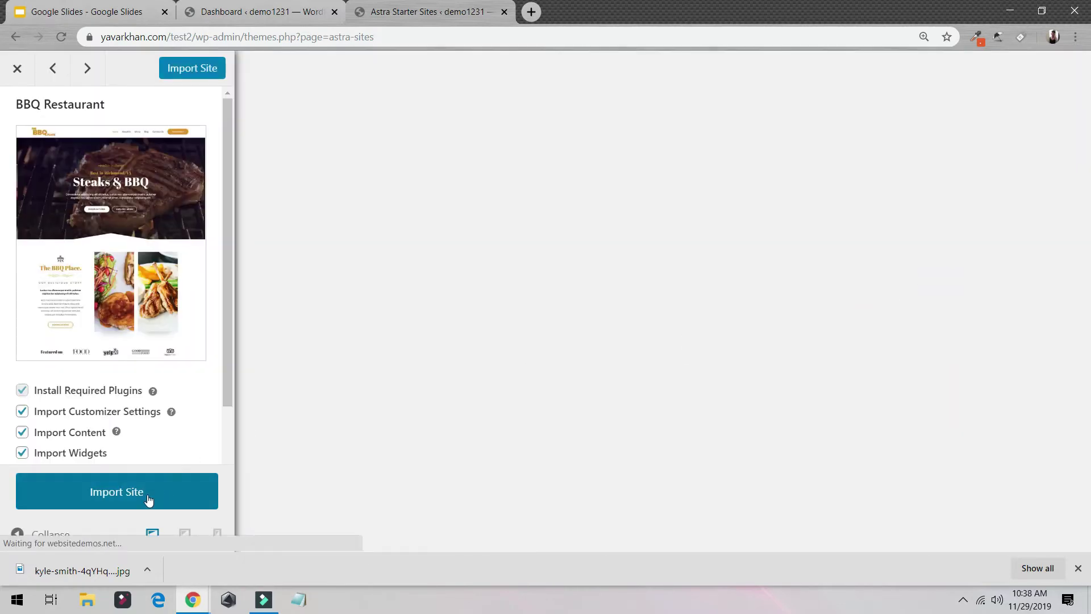
pyautogui.click(149, 499)
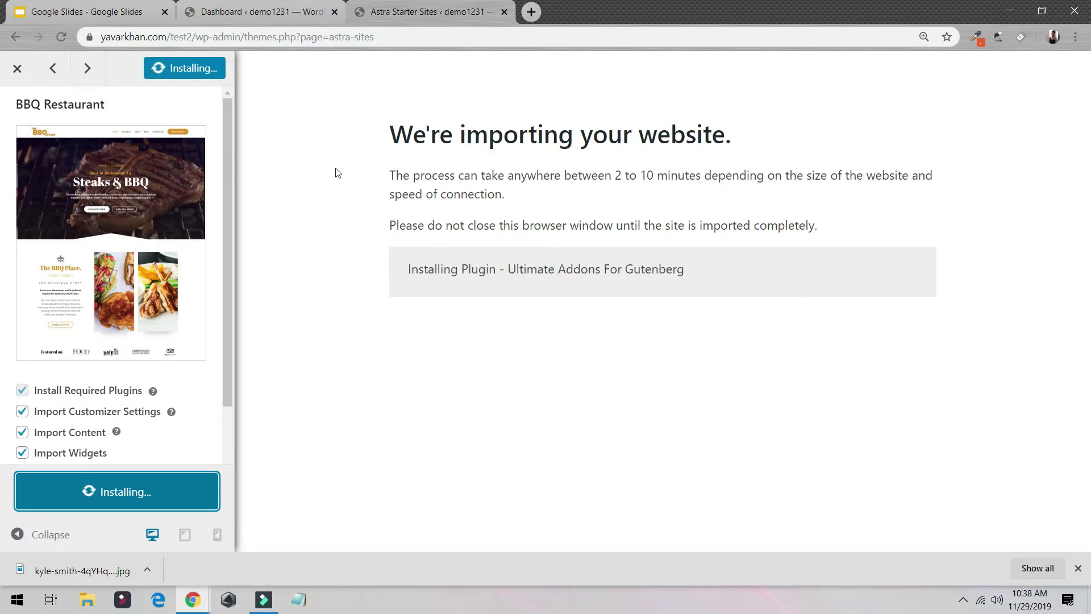
pyautogui.moveTo(497, 194); pyautogui.dragTo(683, 173)
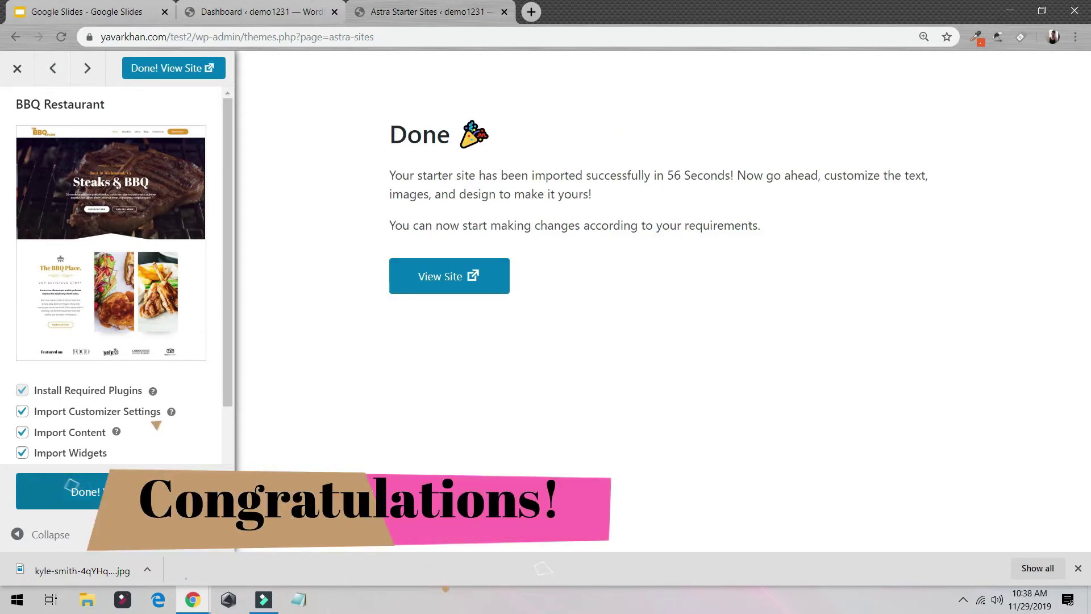
pyautogui.click(492, 284)
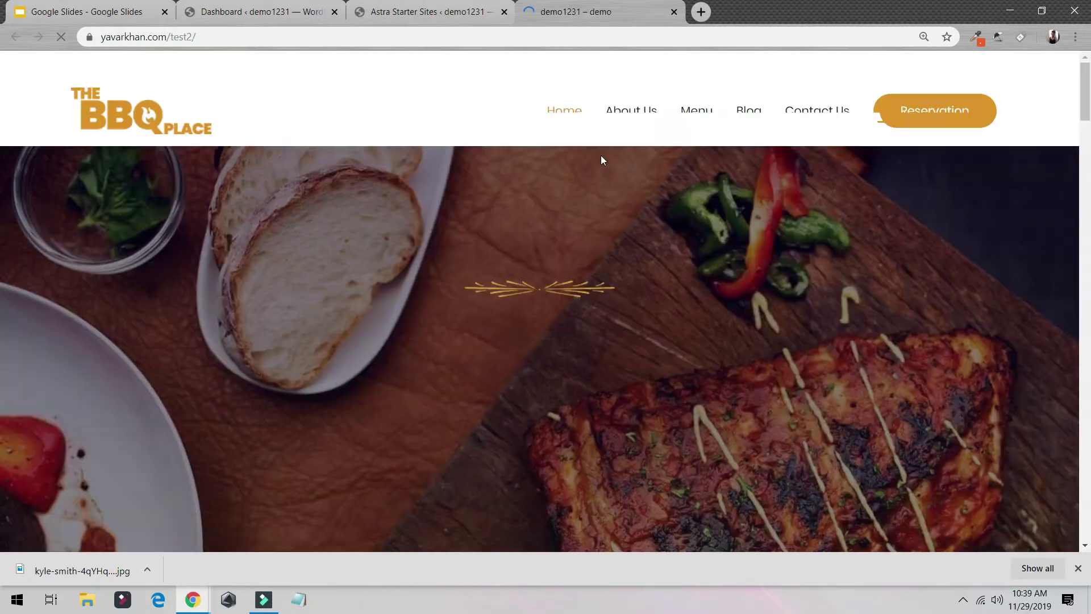
# Step: Scroll through the imported BBQ Place homepage and close the Dashboard tab
pyautogui.scroll(-5, 601, 155)
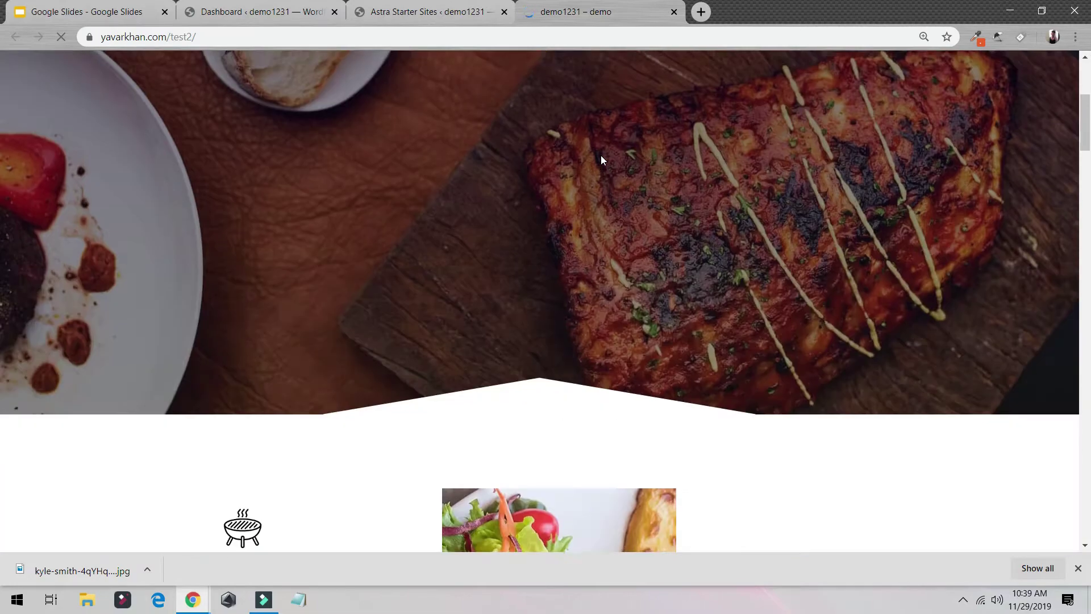
pyautogui.scroll(5, 601, 155)
pyautogui.scroll(-15, 601, 155)
pyautogui.scroll(-15, 601, 155)
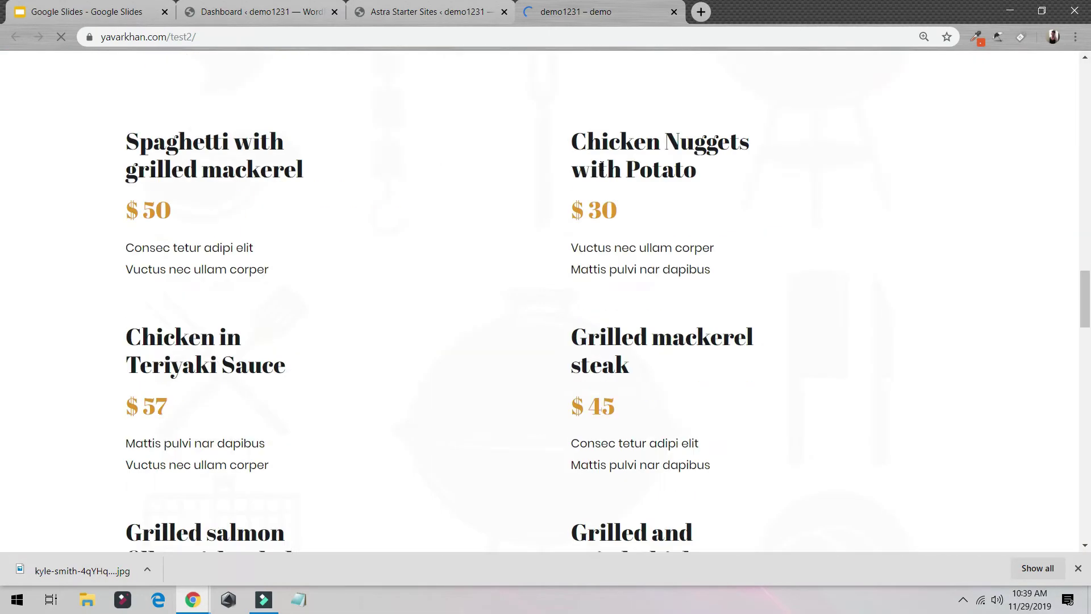
pyautogui.scroll(20, 601, 186)
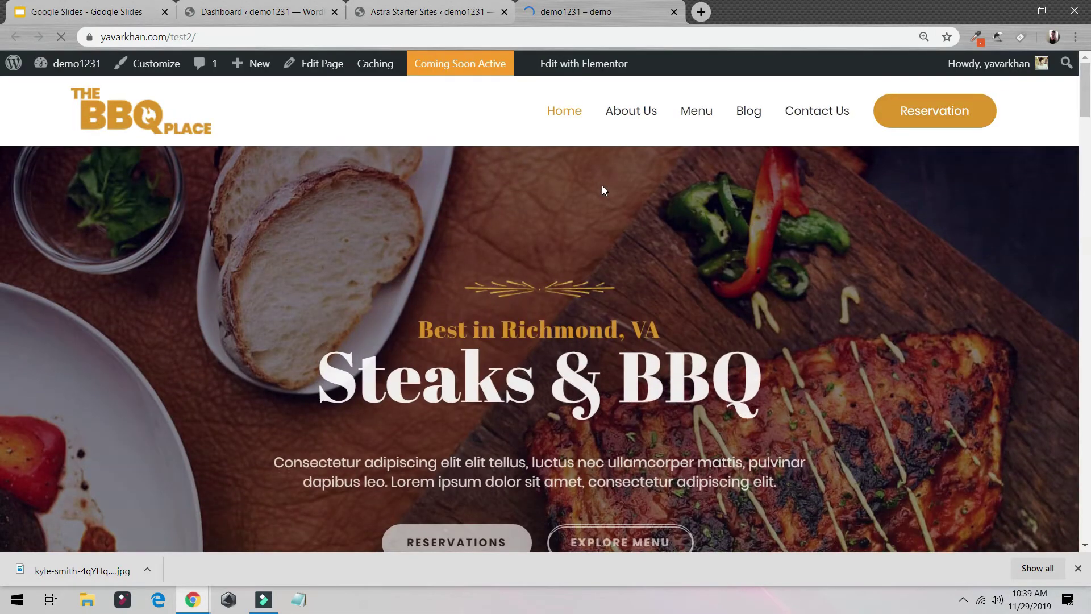
pyautogui.click(335, 11)
# Step: Open the homepage with Edit with Elementor from the admin bar
pyautogui.scroll(-4, 610, 345)
pyautogui.scroll(5, 610, 345)
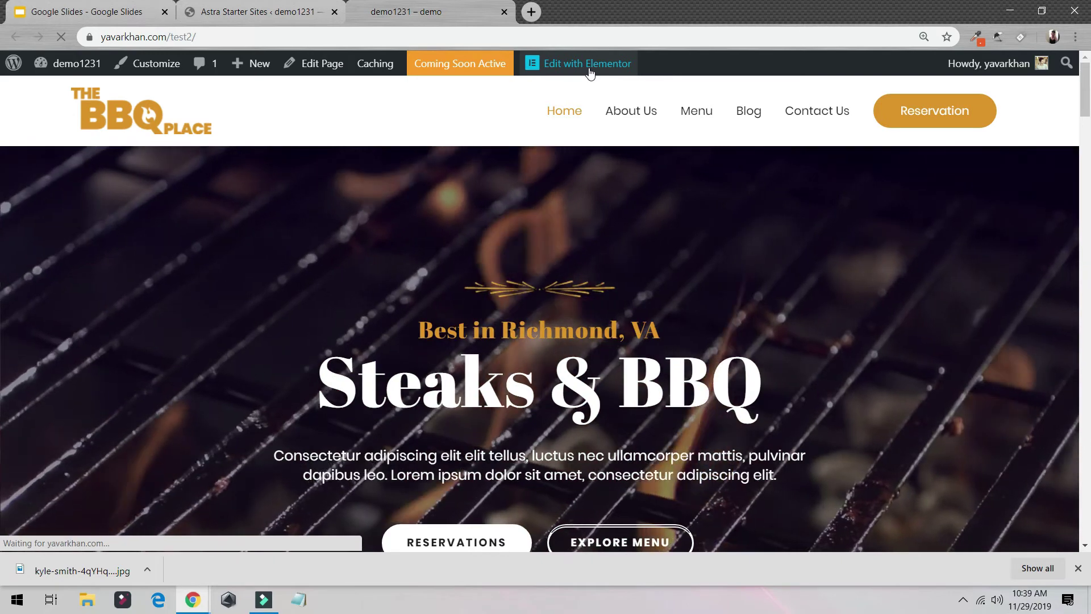
pyautogui.click(593, 69)
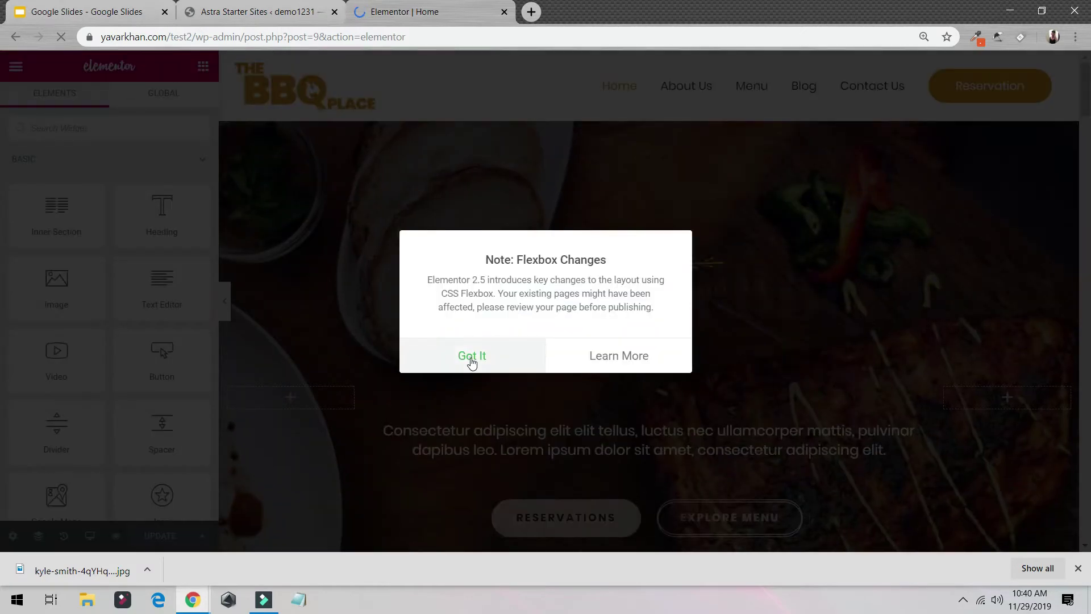
# Step: Dismiss the Flexbox Changes dialog with Got It
pyautogui.click(471, 355)
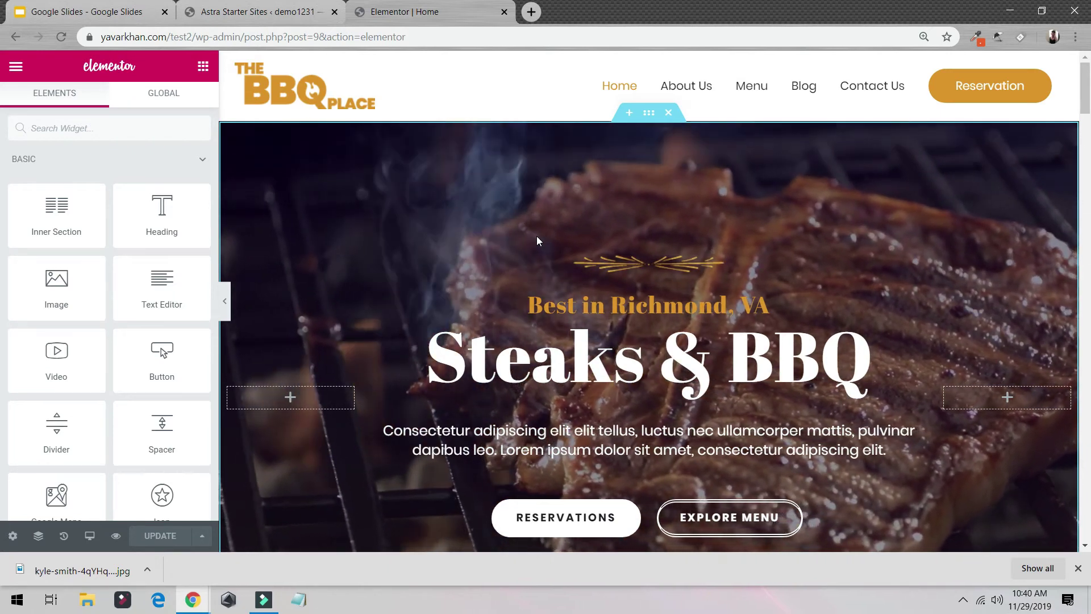
# Step: Open elementor.com in a new tab
pyautogui.hotkey('ctrl', 't')
pyautogui.write('emee')
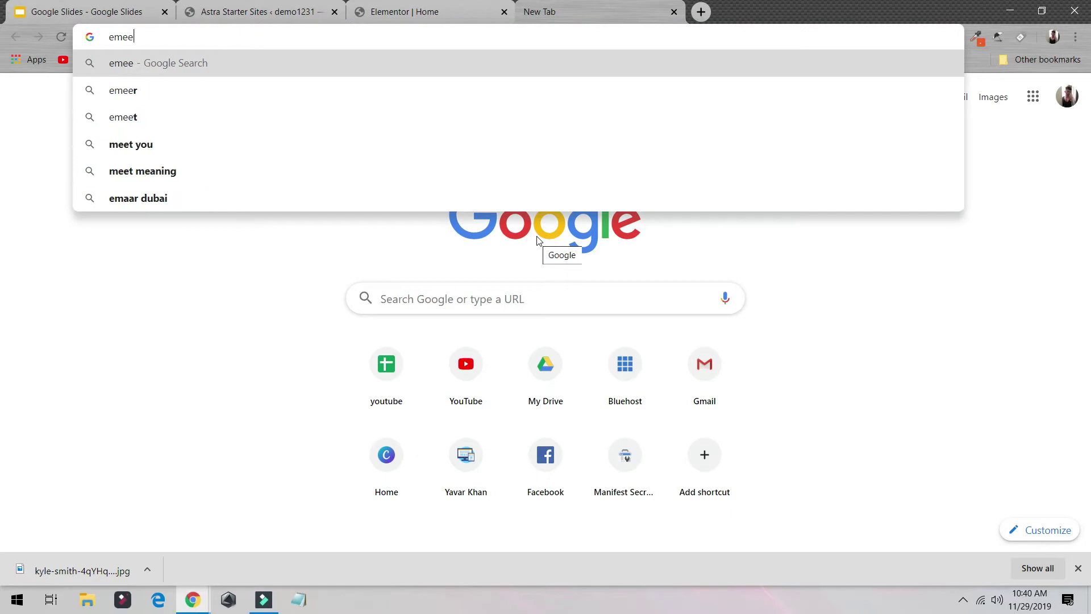
pyautogui.write('elem')
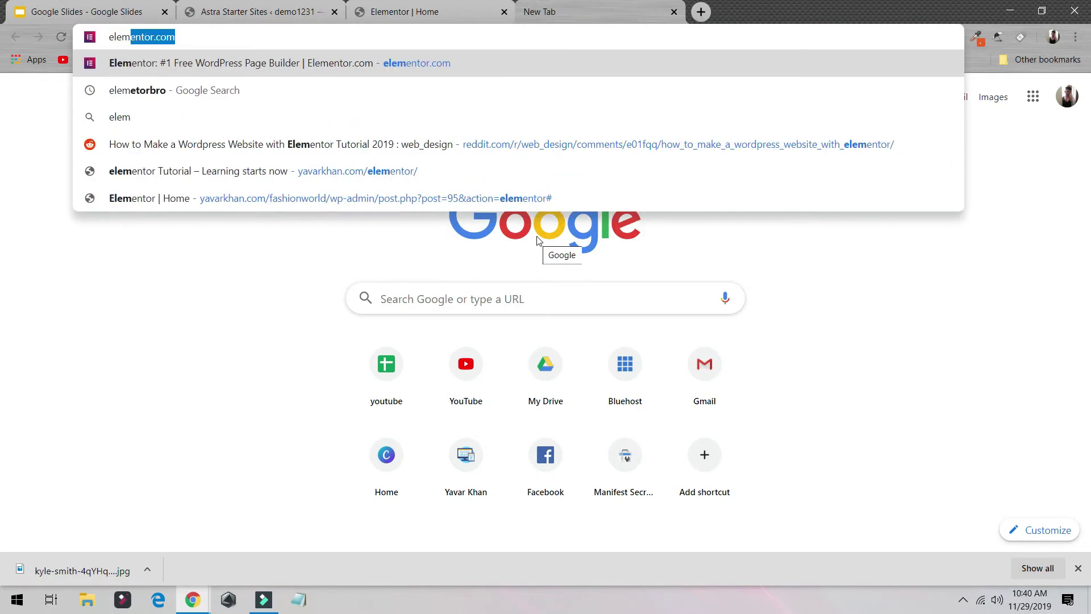
pyautogui.press('Return')
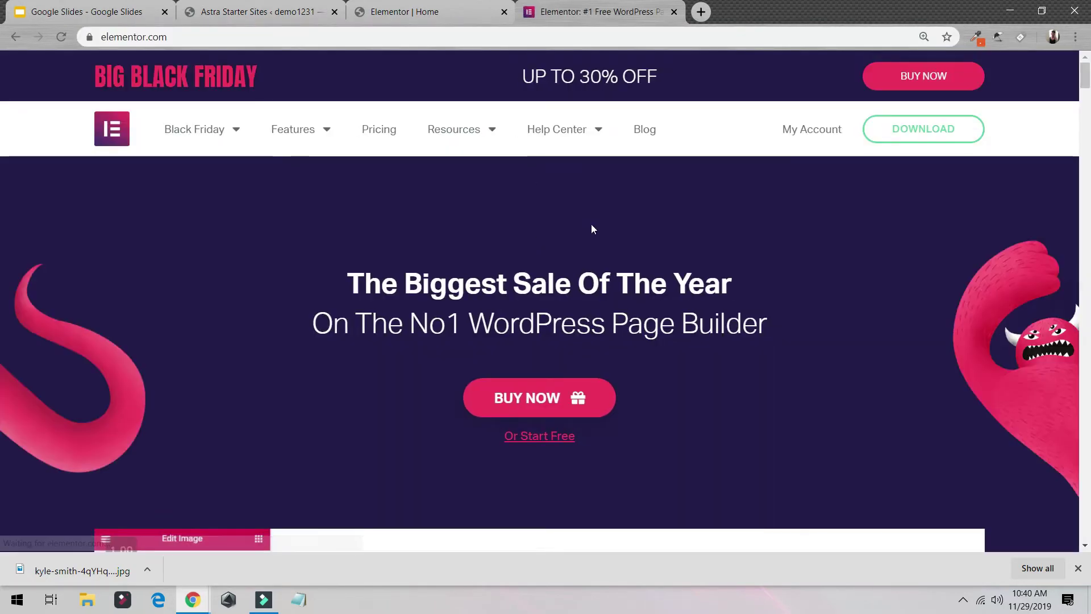
pyautogui.scroll(-5, 656, 291)
pyautogui.scroll(-7, 659, 290)
pyautogui.scroll(12, 637, 272)
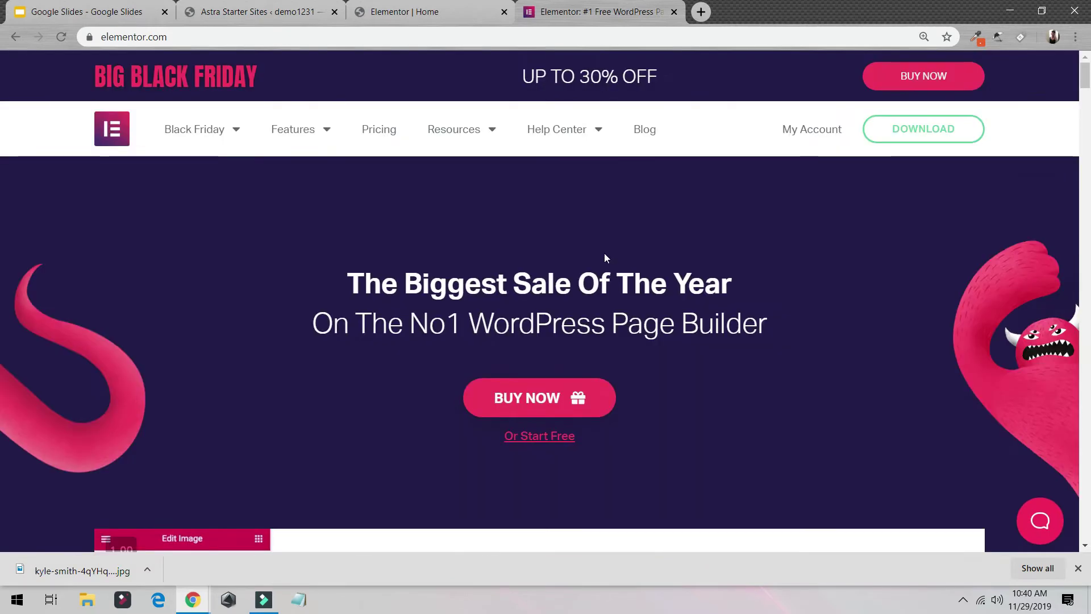
# Step: View the Elementor Pro pricing plans ($44, $79, $139 yearly), then return to the editor tab
pyautogui.moveTo(243, 134)
pyautogui.click(549, 405)
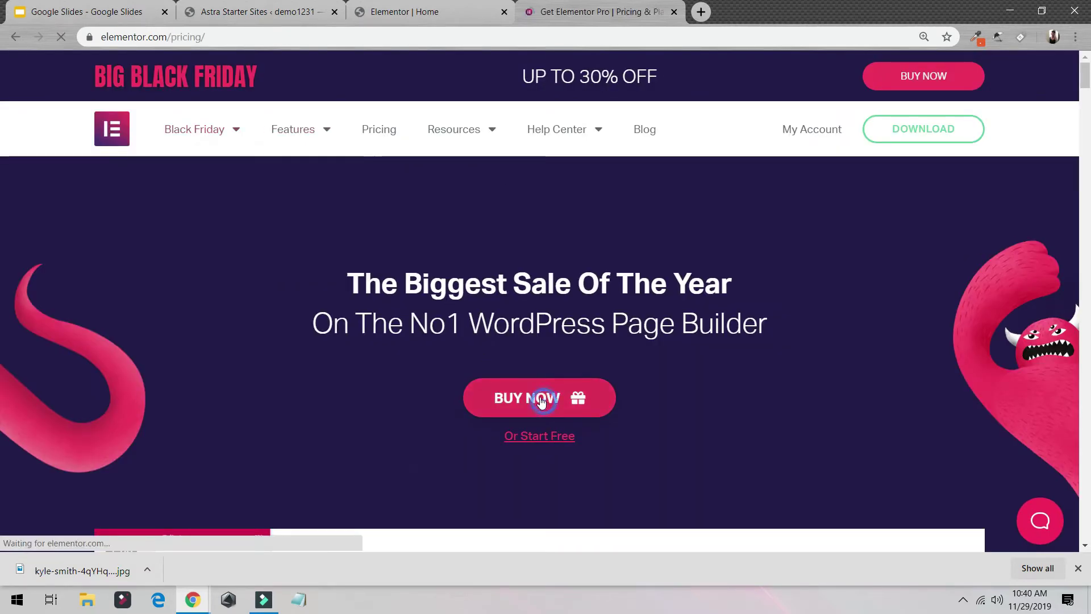
pyautogui.scroll(-5, 546, 389)
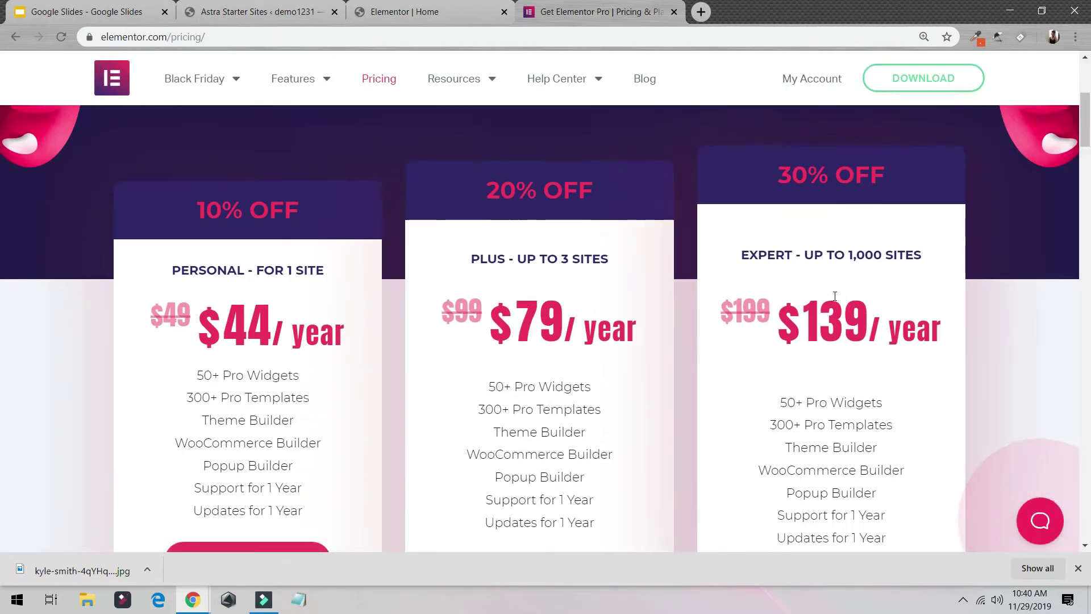
pyautogui.scroll(-10, 838, 307)
pyautogui.scroll(5, 842, 327)
pyautogui.scroll(7, 848, 360)
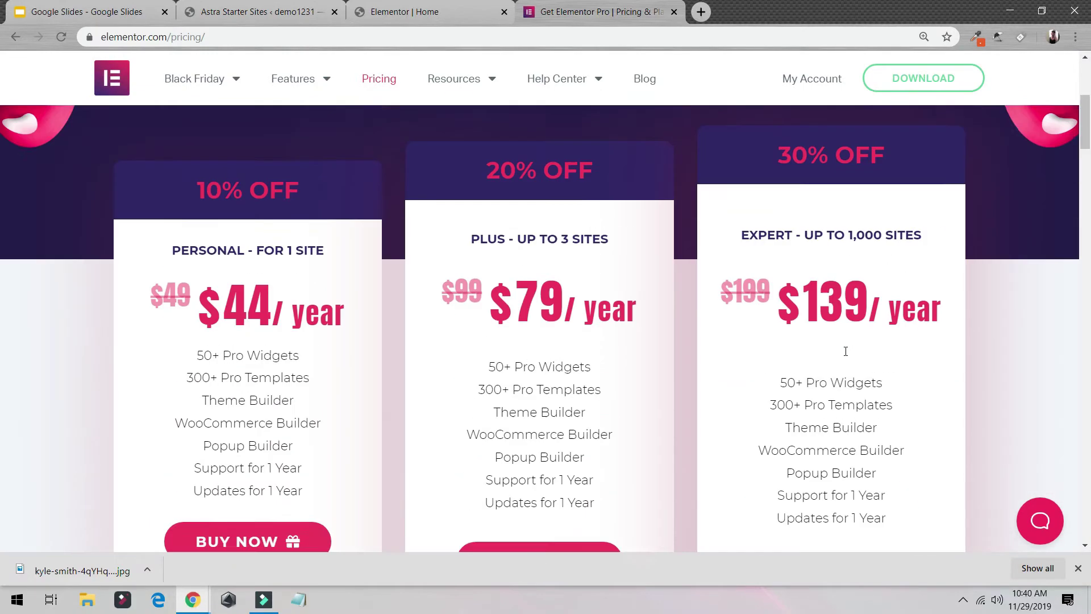
pyautogui.click(485, 6)
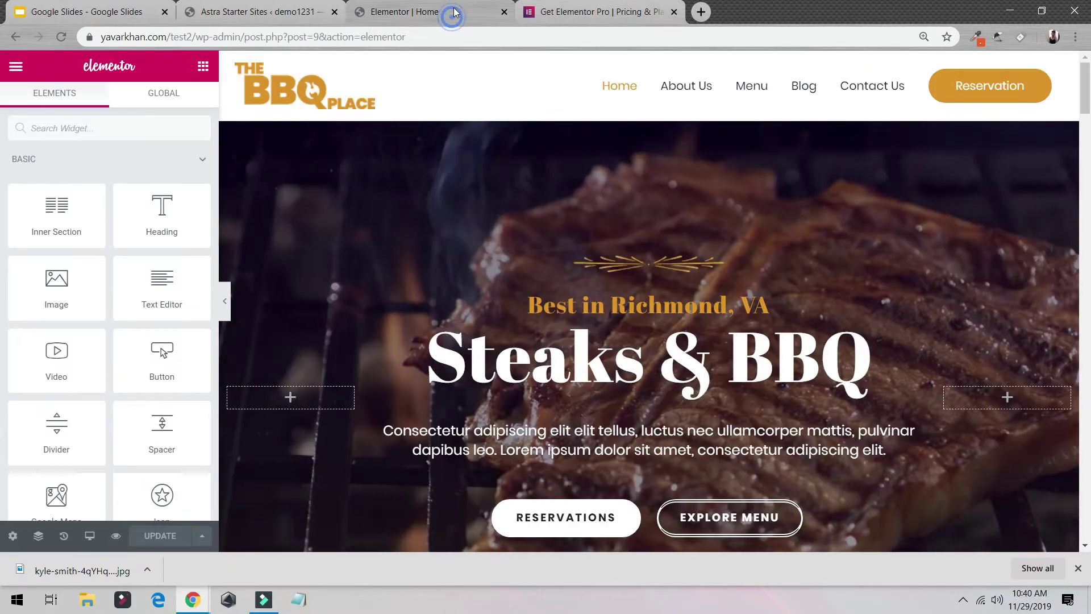
# Step: Retype the hero heading from Steaks & BBQ to MAKE UP, keeping the H1 tag
pyautogui.click(619, 359)
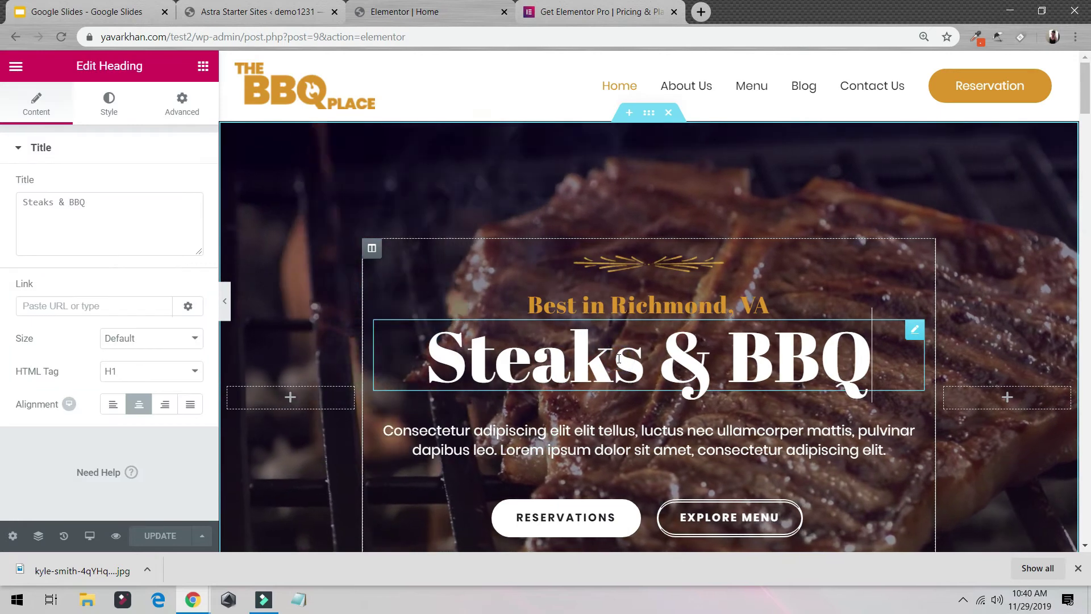
pyautogui.tripleClick(619, 359)
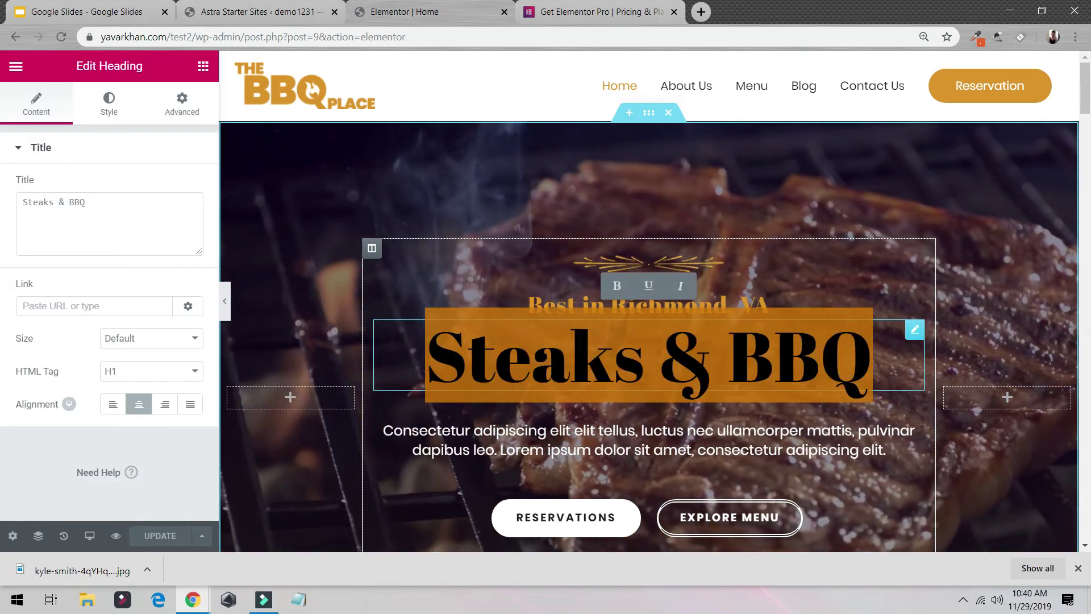
pyautogui.write('MAKE UP')
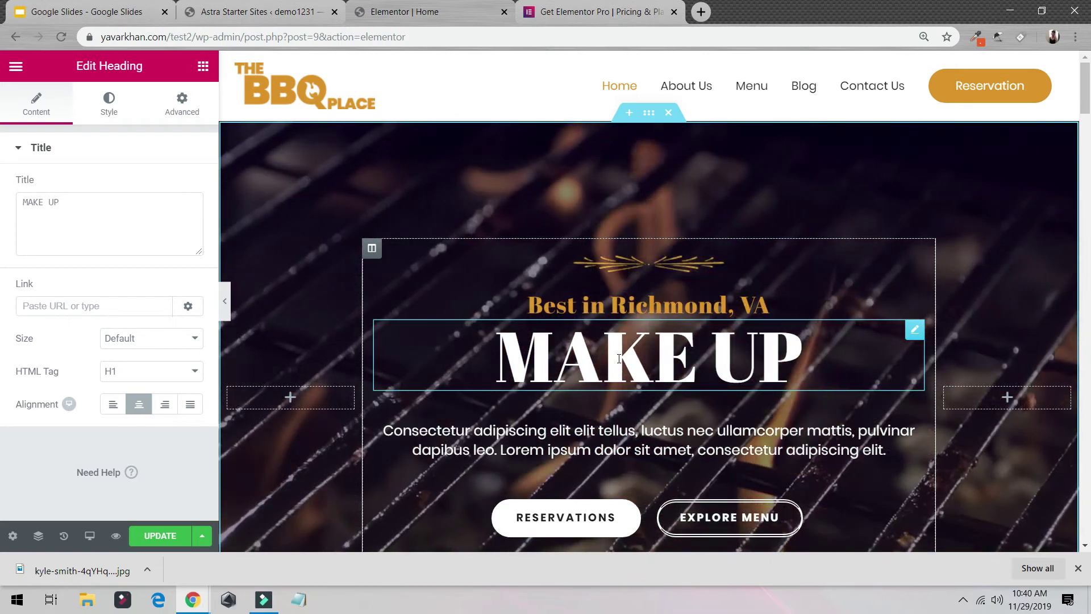
pyautogui.click(158, 374)
pyautogui.click(154, 387)
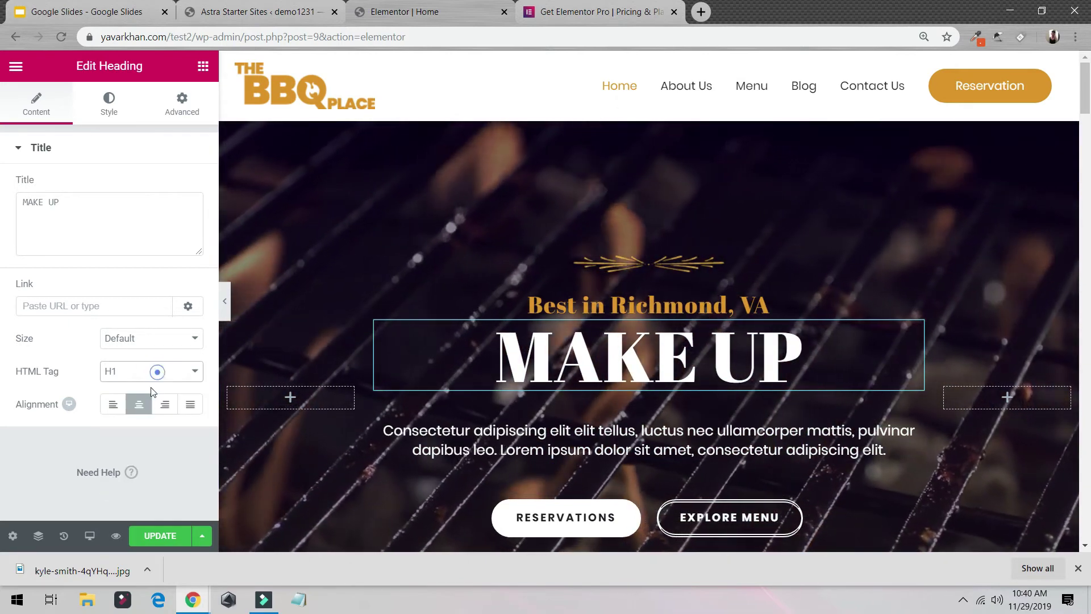
pyautogui.click(113, 404)
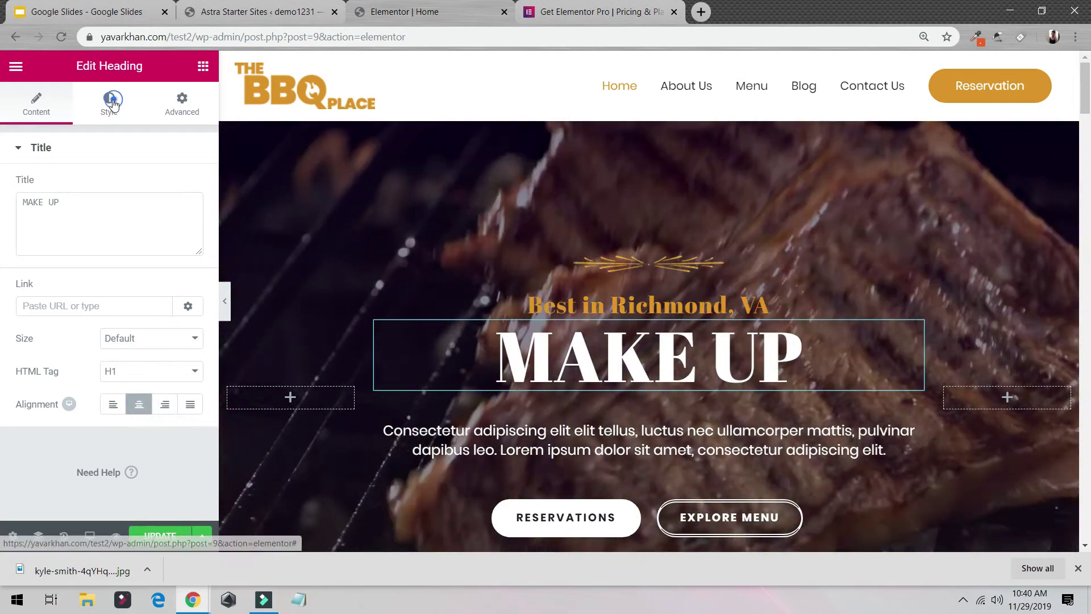
pyautogui.click(112, 100)
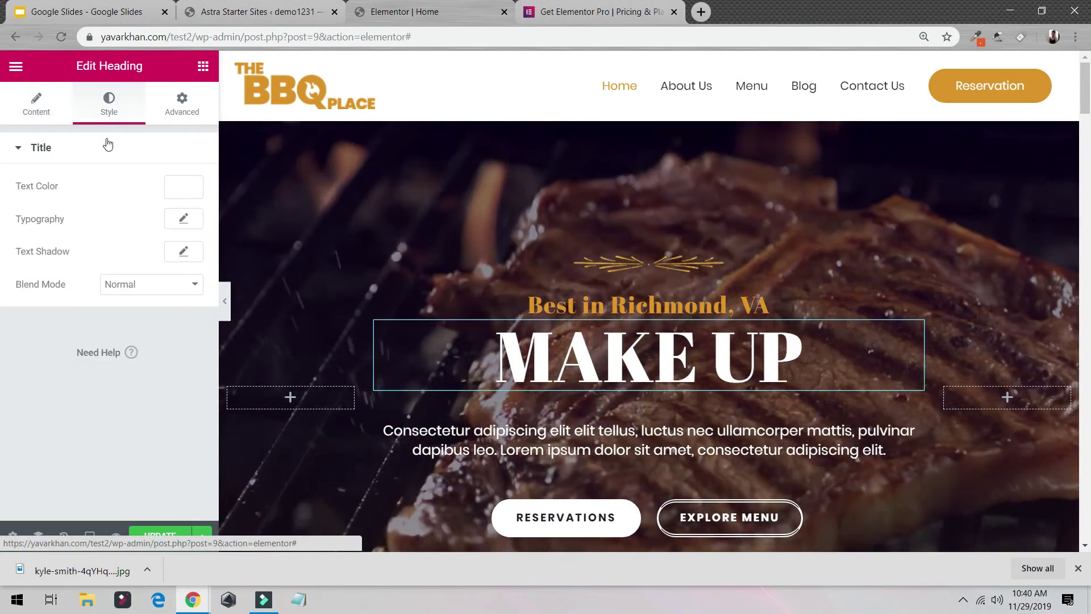
# Step: Adjust the MAKE UP heading's font size and try the Aguafina Script and Alfa Slab One fonts
pyautogui.click(183, 220)
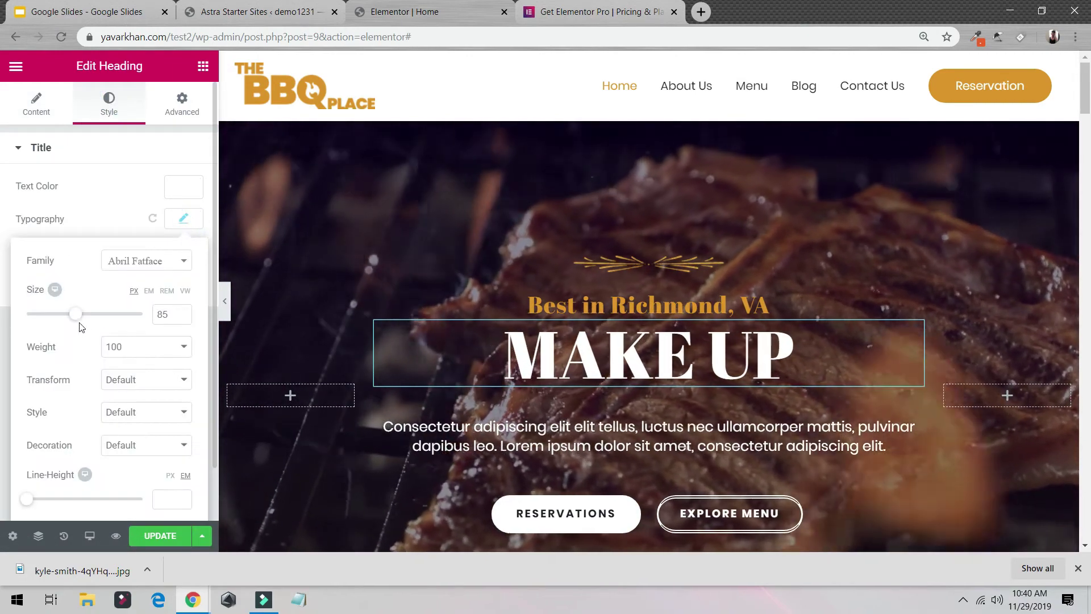
pyautogui.moveTo(107, 318); pyautogui.dragTo(71, 315)
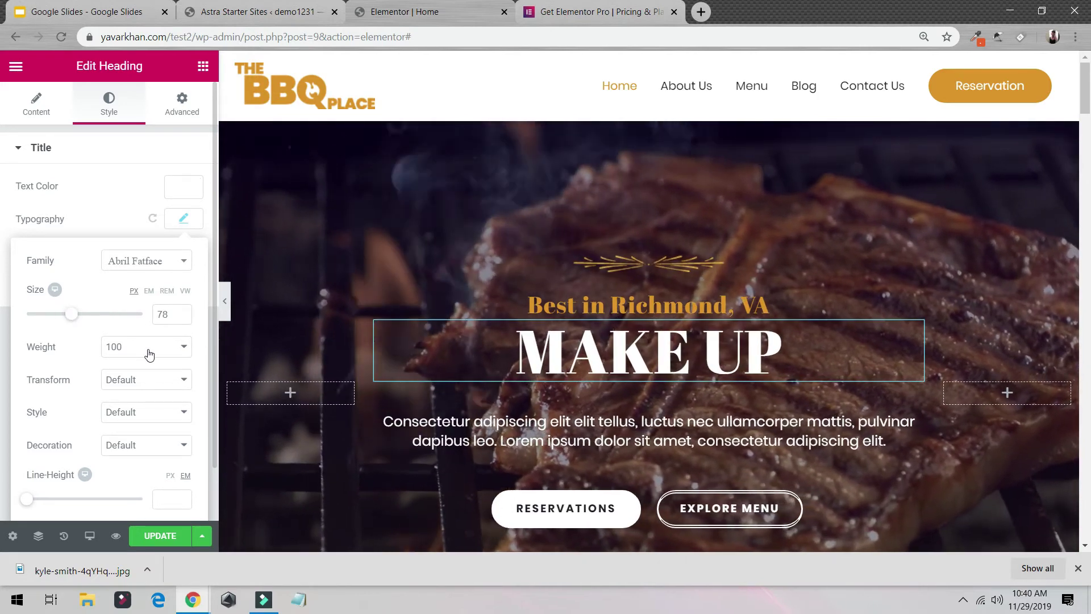
pyautogui.click(138, 259)
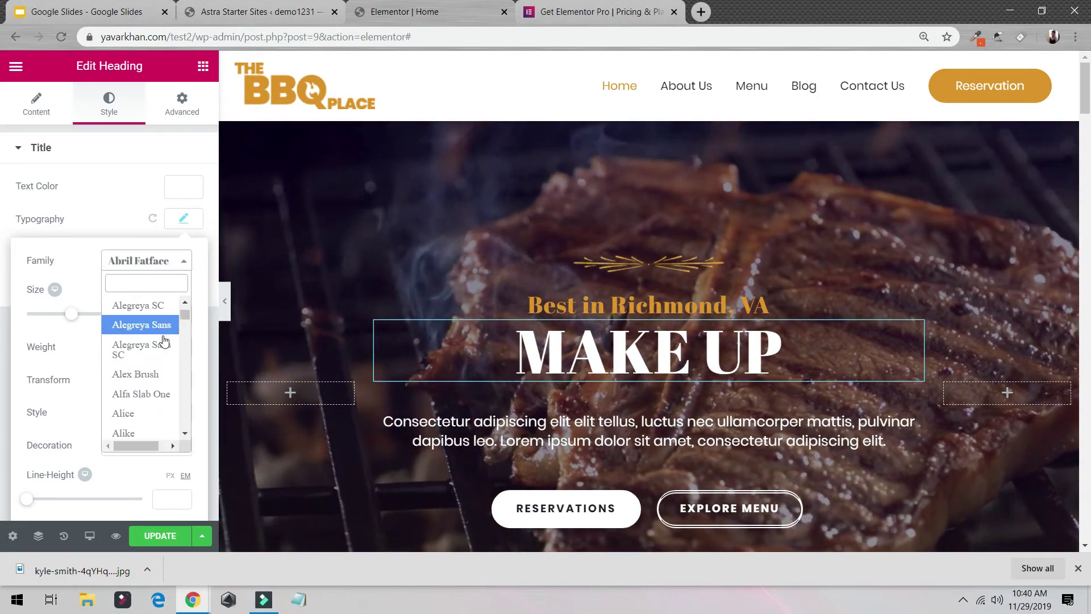
pyautogui.scroll(-2, 161, 341)
pyautogui.scroll(1, 159, 341)
pyautogui.click(149, 325)
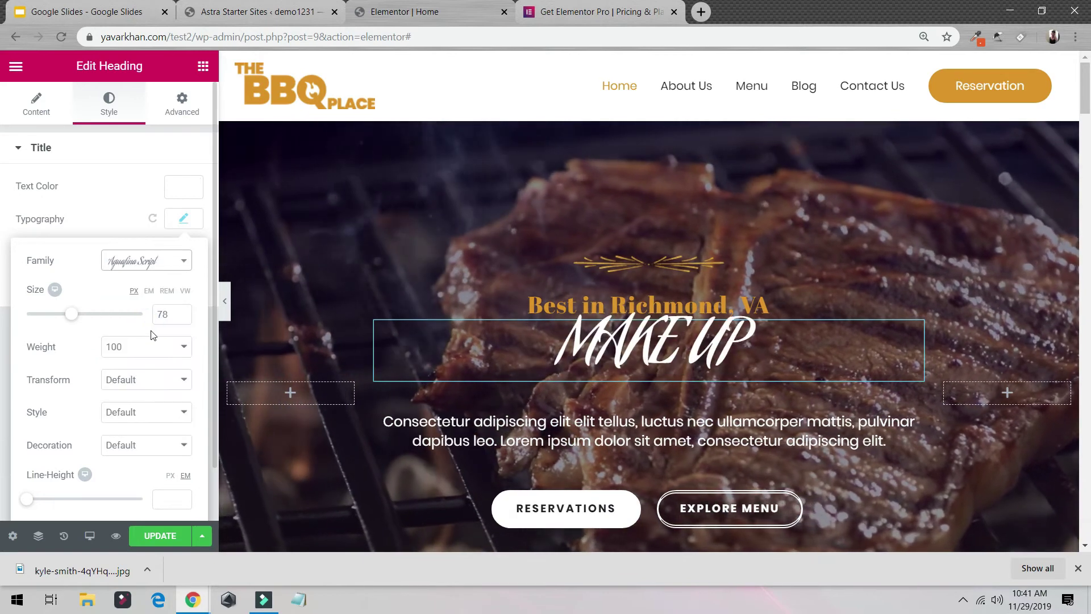
pyautogui.click(136, 263)
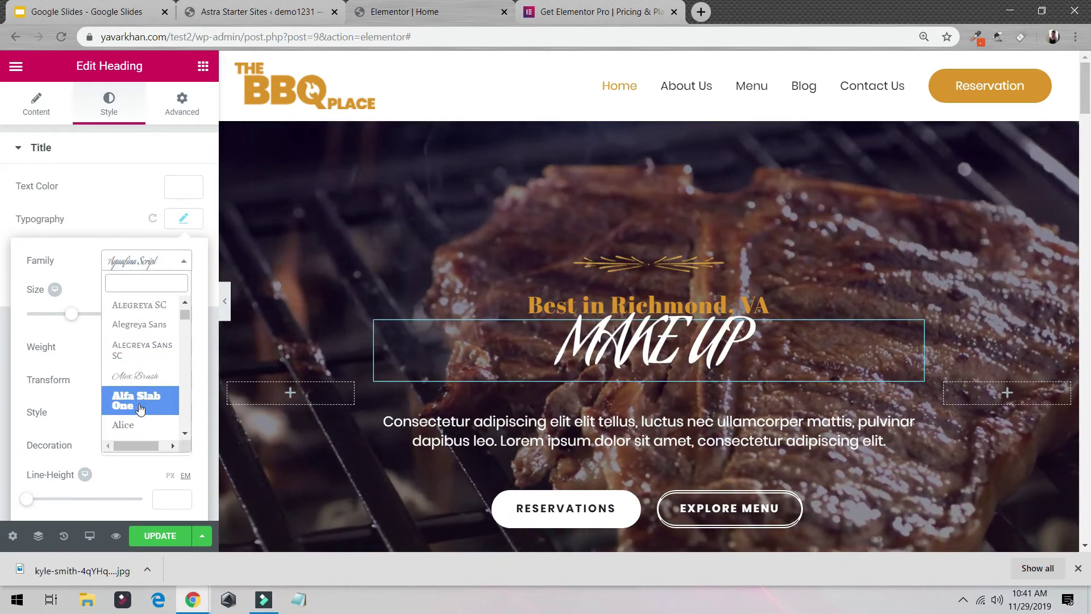
pyautogui.click(142, 407)
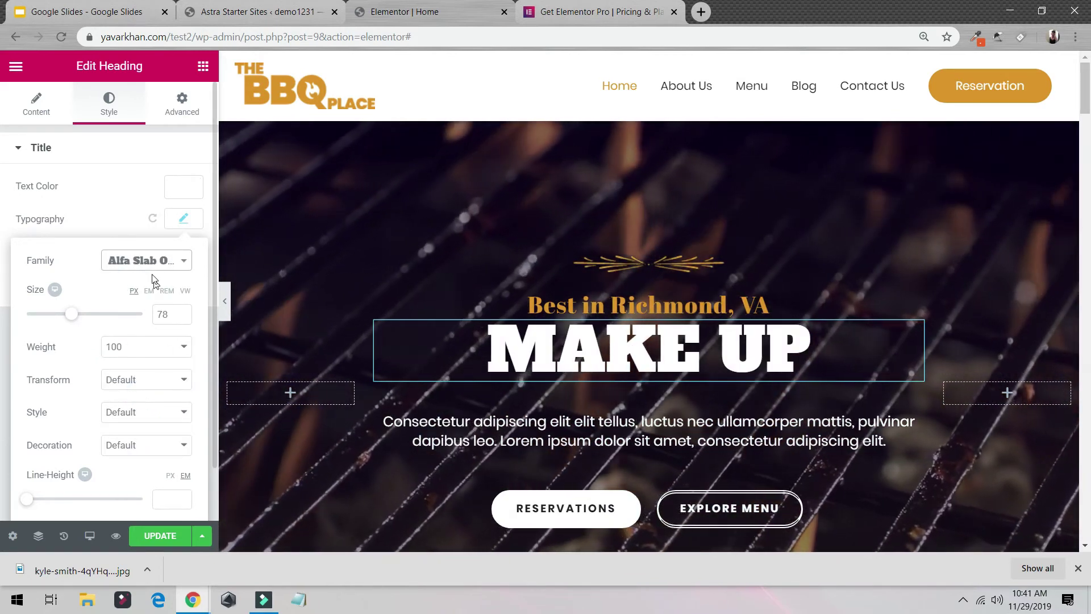
# Step: Set the heading's font family to Arial and save the page with UPDATE
pyautogui.click(145, 260)
pyautogui.scroll(5, 153, 323)
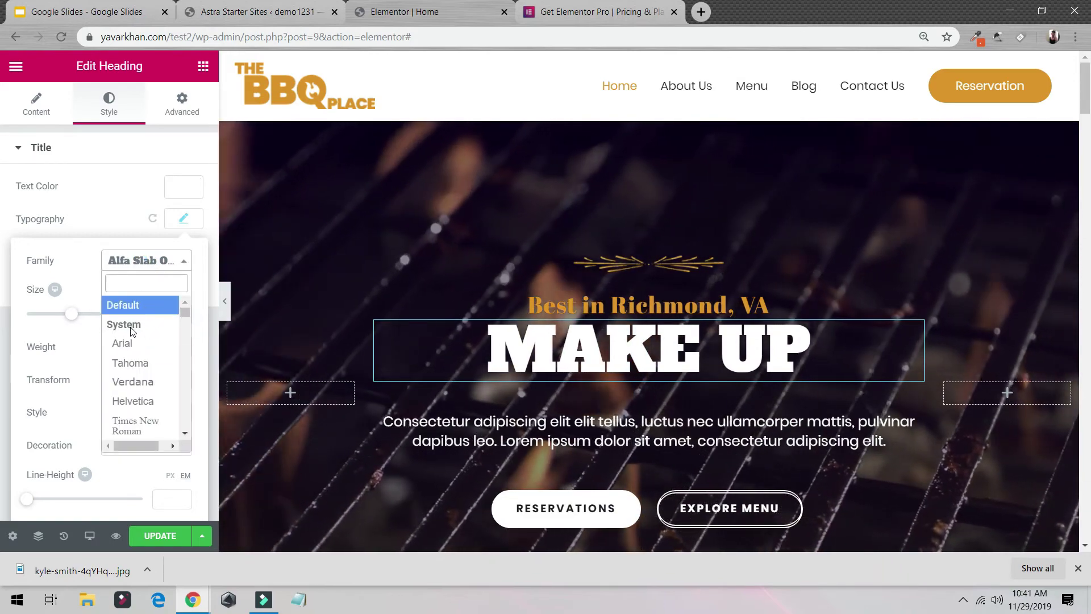
pyautogui.click(132, 344)
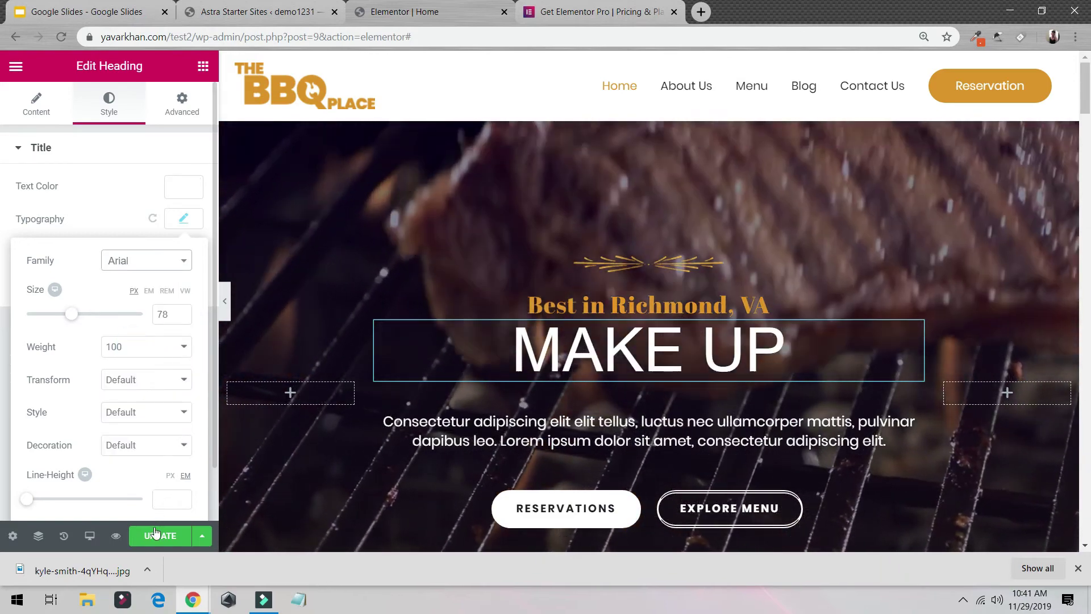
pyautogui.click(160, 537)
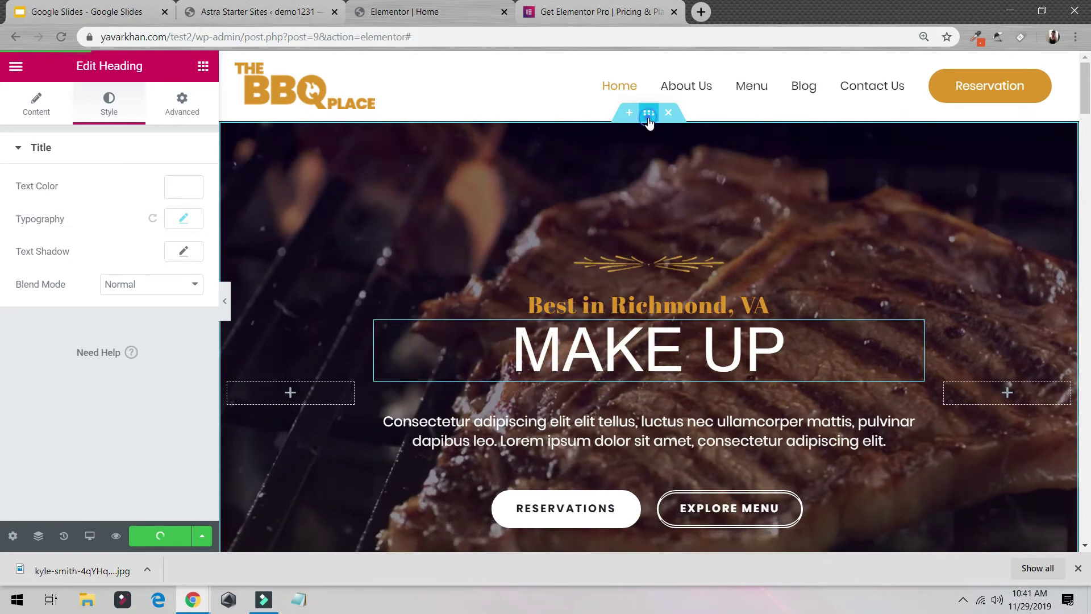
# Step: Clear the hero section's background Video Link field and save the page
pyautogui.click(649, 120)
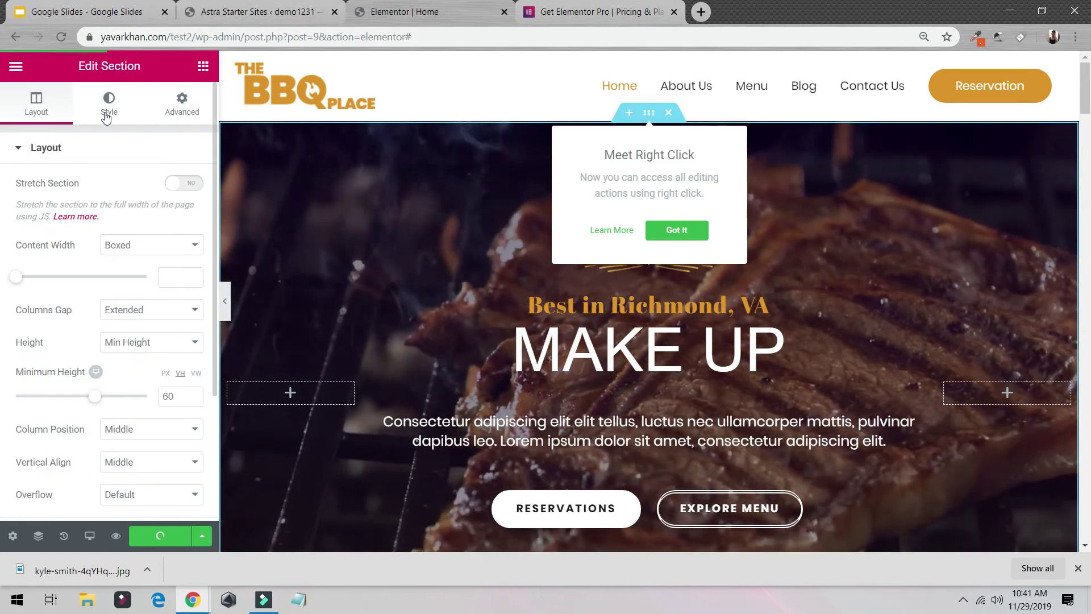
pyautogui.click(105, 111)
pyautogui.tripleClick(152, 263)
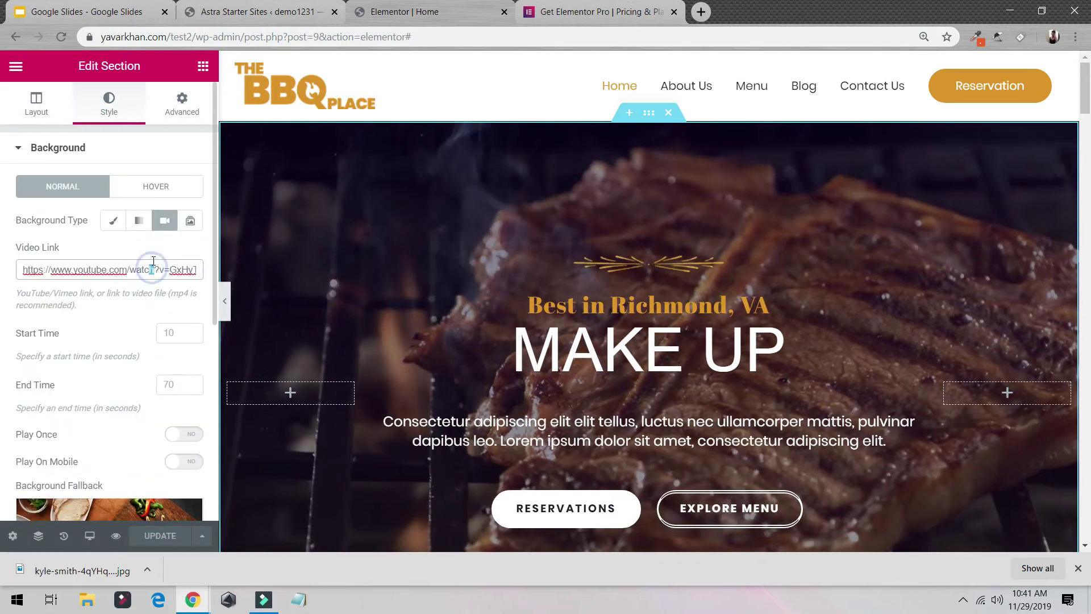
pyautogui.press('BackSpace')
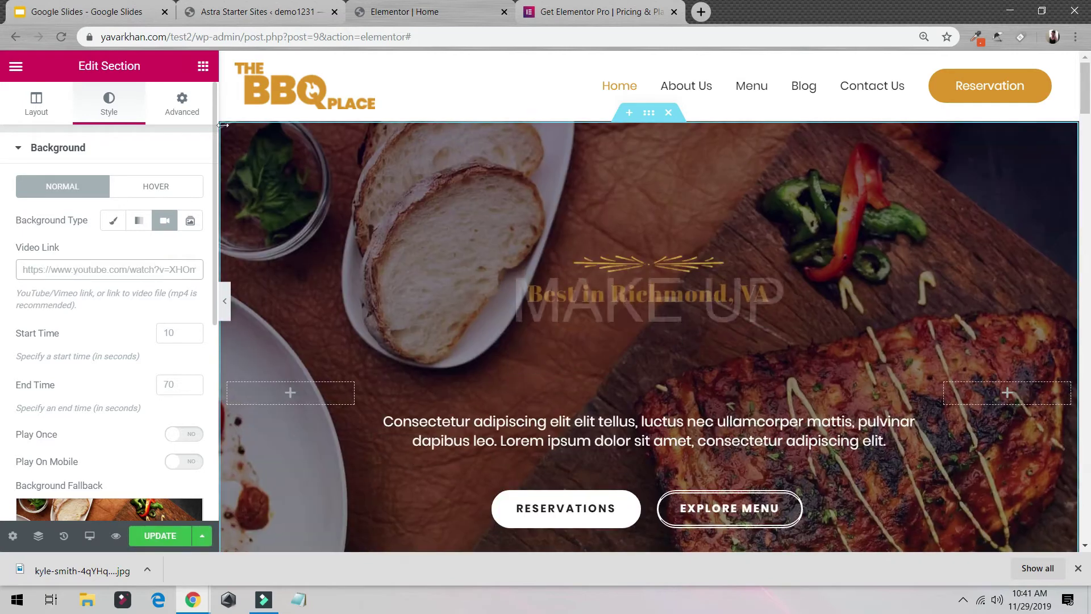
pyautogui.scroll(-2, 510, 174)
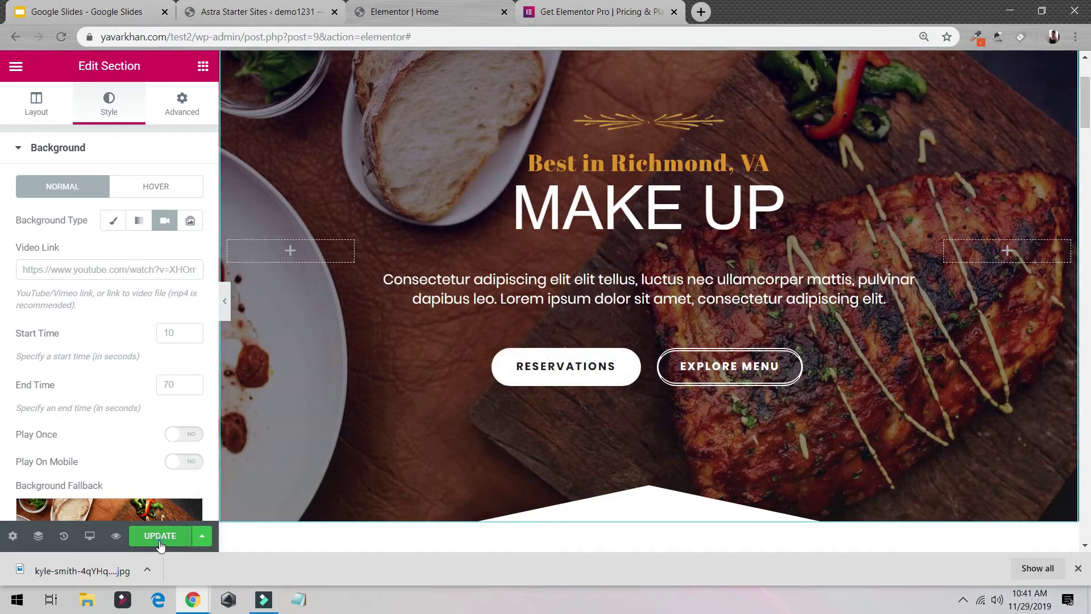
pyautogui.click(159, 535)
# Step: Preview the page full width with the editing panel hidden, then restore the panel
pyautogui.scroll(-4, 426, 419)
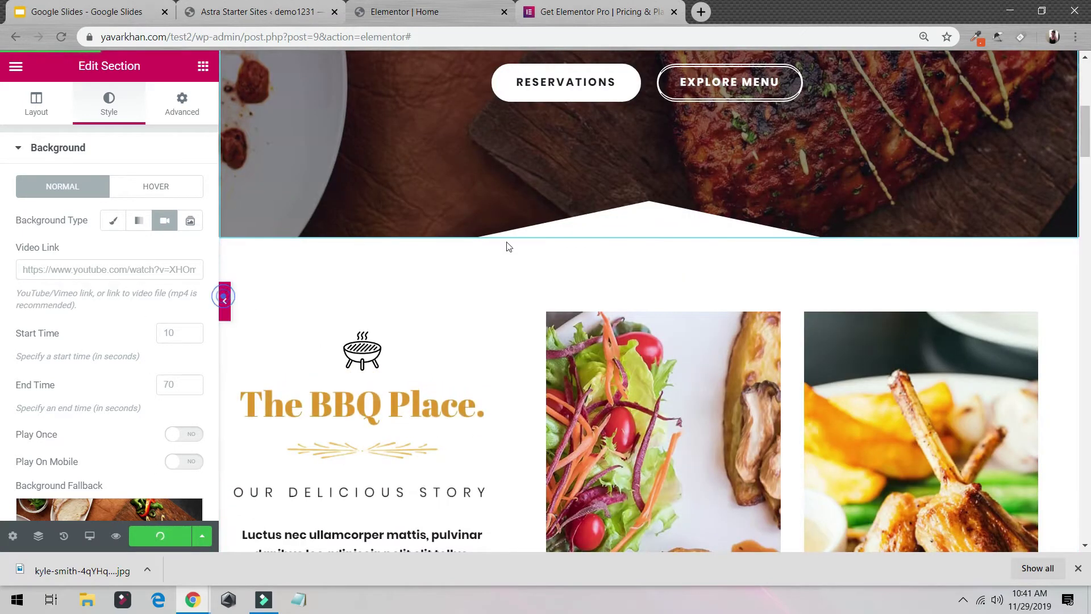
pyautogui.hotkey('ctrl', 'p')
pyautogui.scroll(-5, 568, 302)
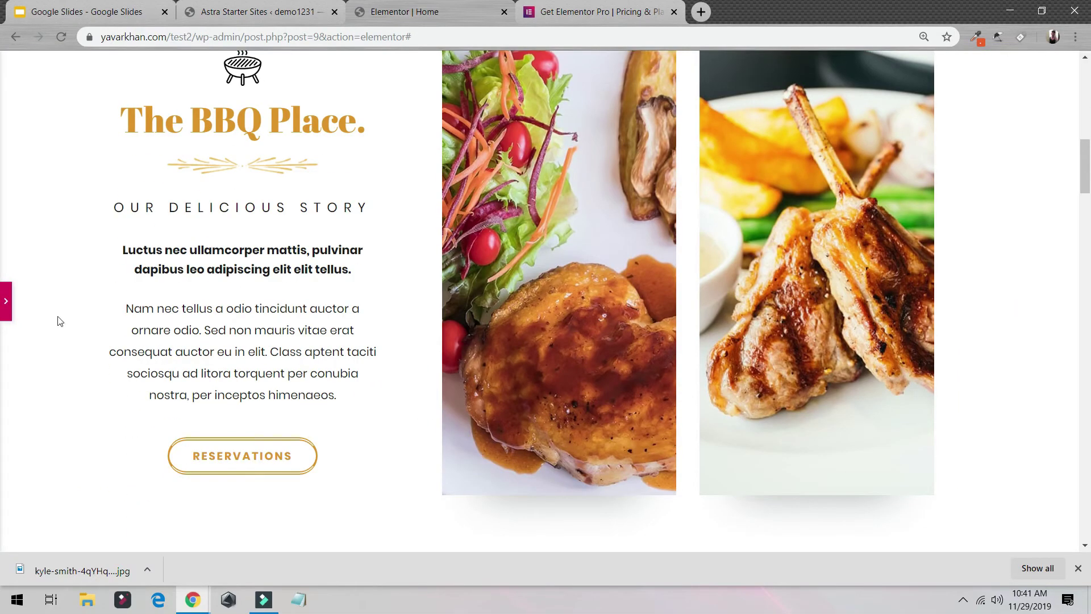
pyautogui.click(7, 302)
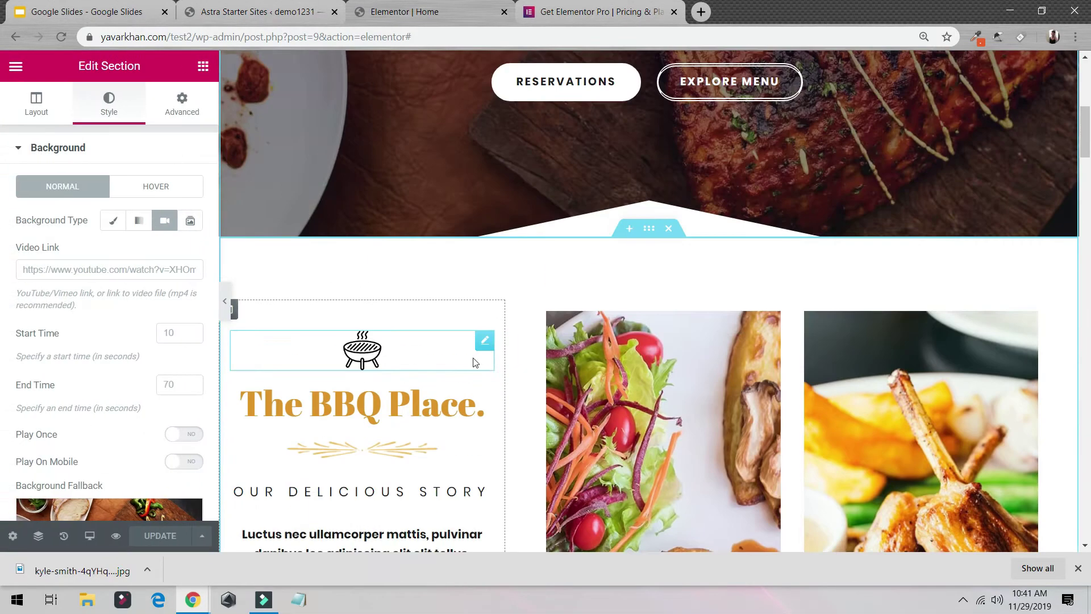
# Step: Delete the salad and chicken images and the emptied food-images section
pyautogui.click(677, 361)
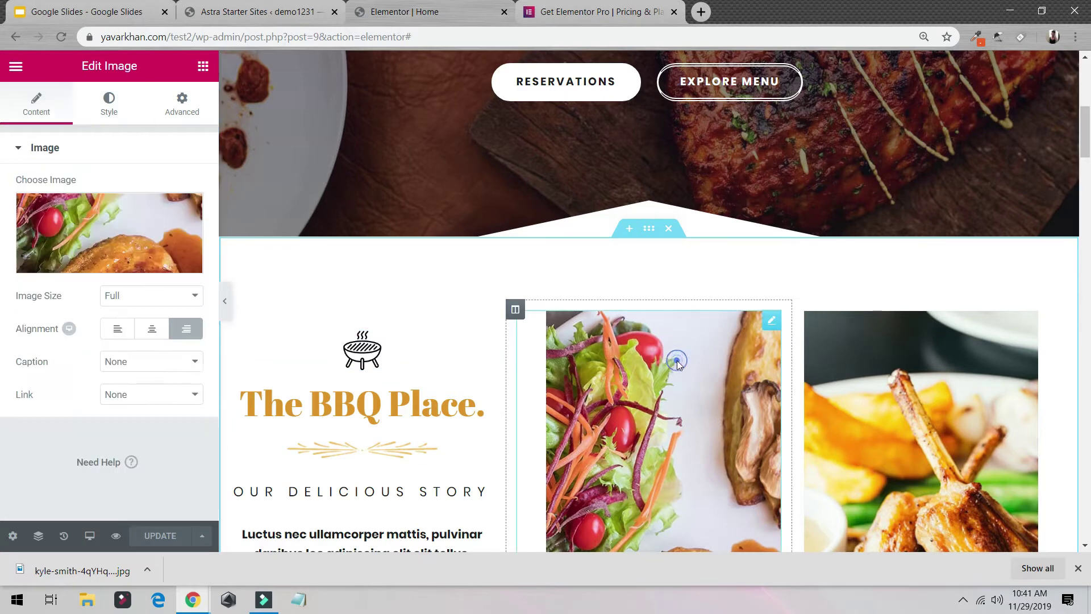
pyautogui.rightClick(673, 356)
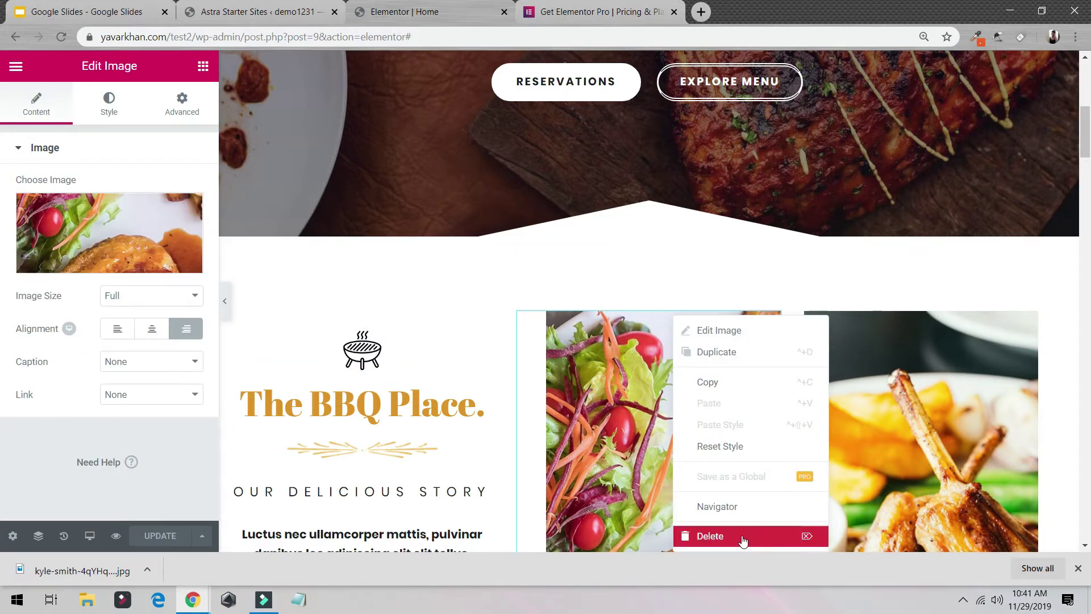
pyautogui.click(710, 536)
pyautogui.rightClick(859, 369)
pyautogui.click(894, 534)
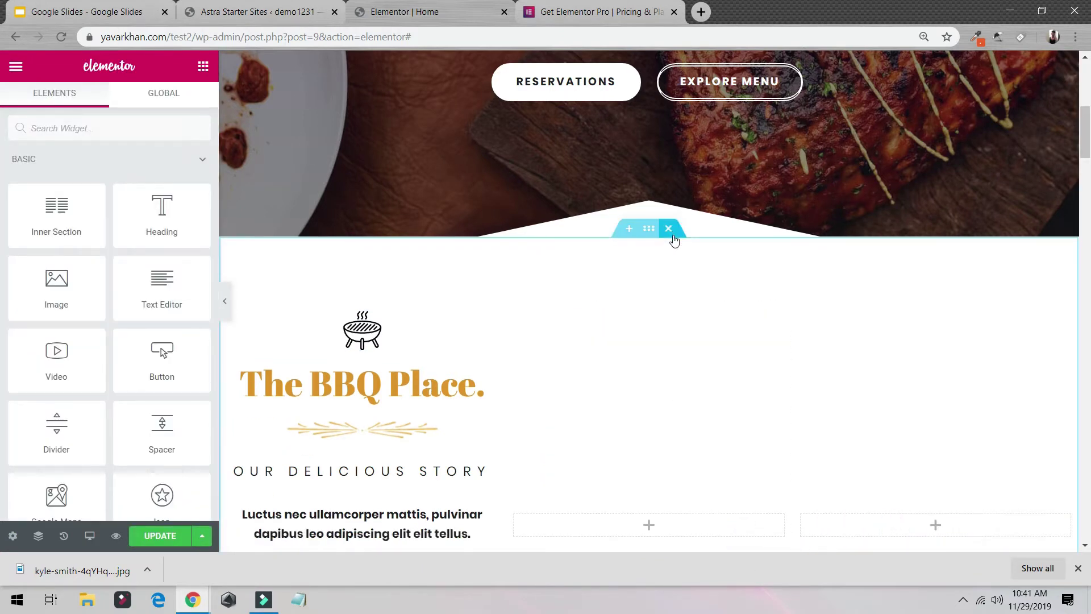
pyautogui.click(668, 229)
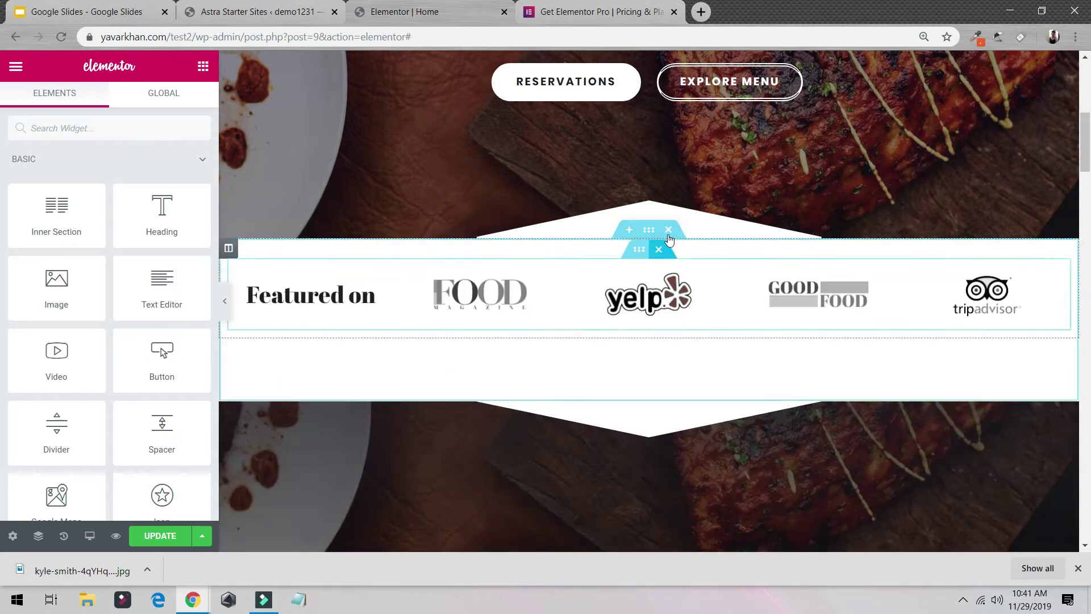
# Step: Delete the Featured on, Featured Delicacies, menu, Happy Hours, testimonial and Let's Eat. sections
pyautogui.click(669, 229)
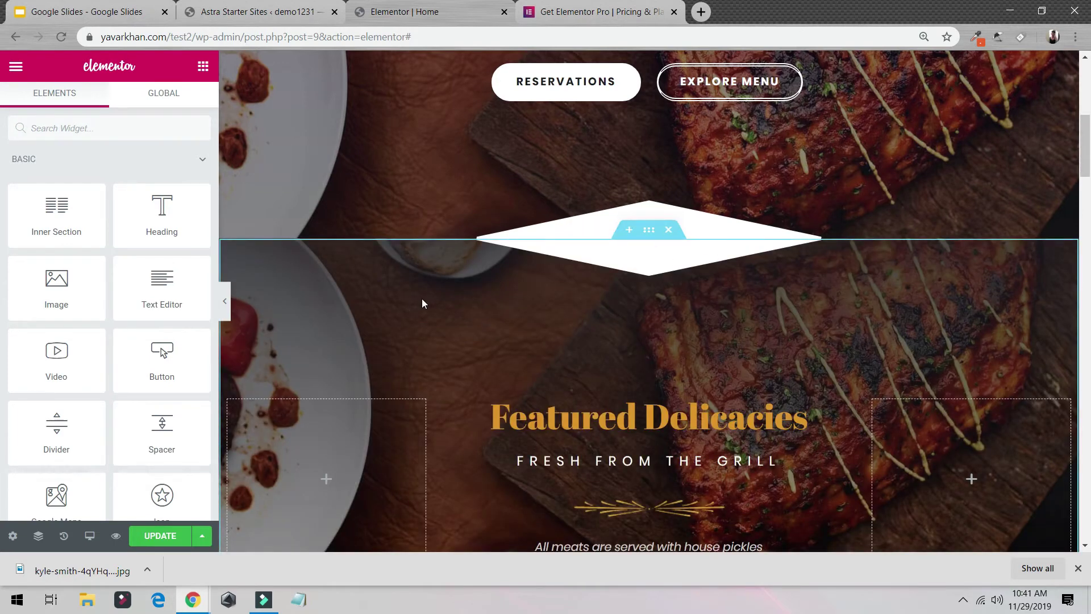
pyautogui.hotkey('ctrl', 'z')
pyautogui.scroll(6, 513, 263)
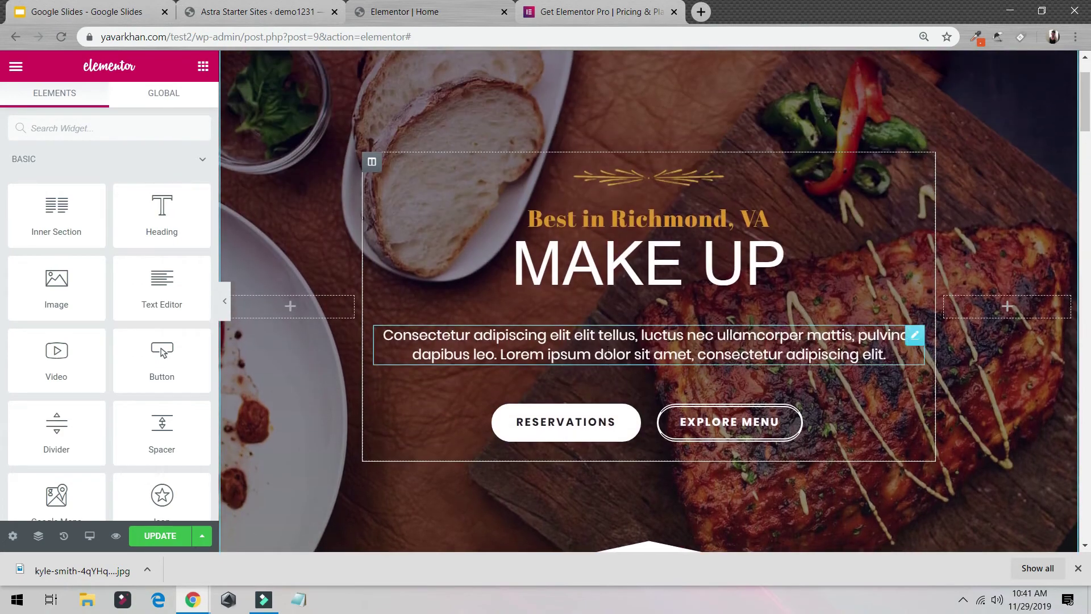
pyautogui.scroll(-10, 838, 424)
pyautogui.scroll(6, 675, 307)
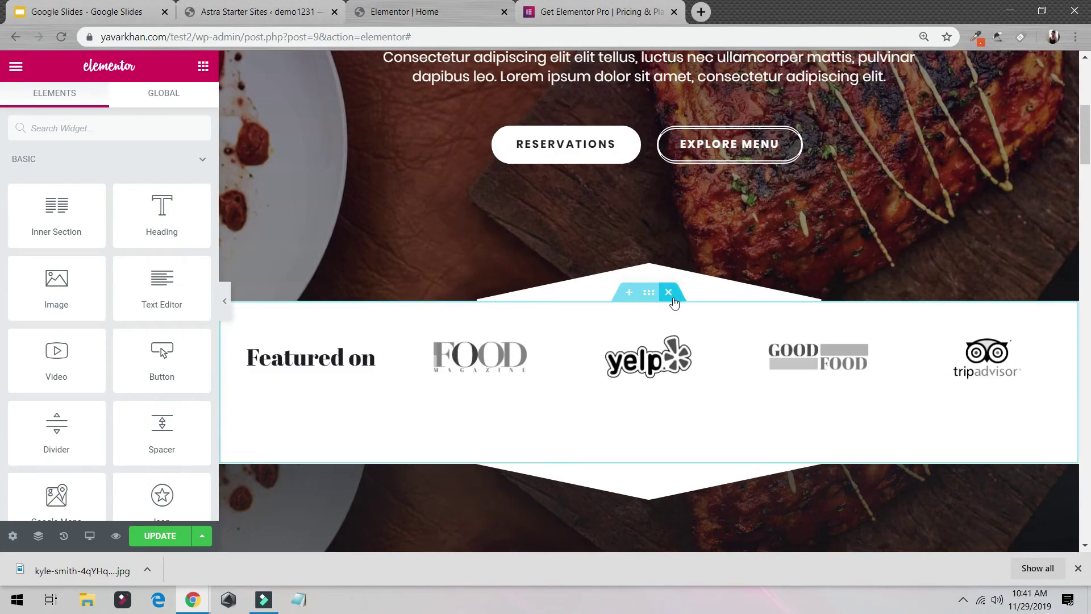
pyautogui.click(670, 293)
pyautogui.click(671, 293)
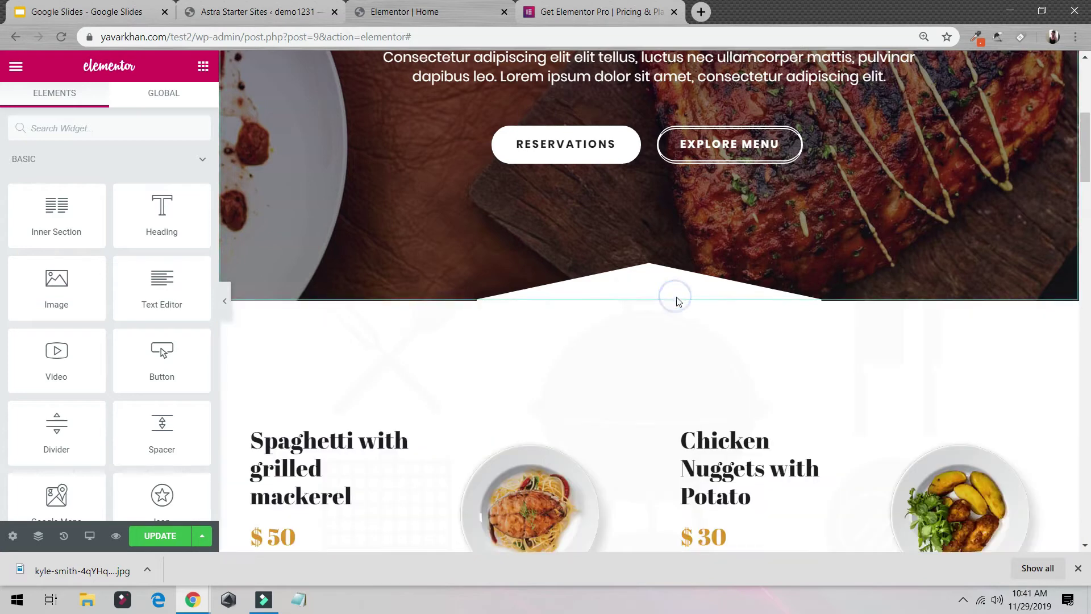
pyautogui.click(669, 292)
pyautogui.click(671, 292)
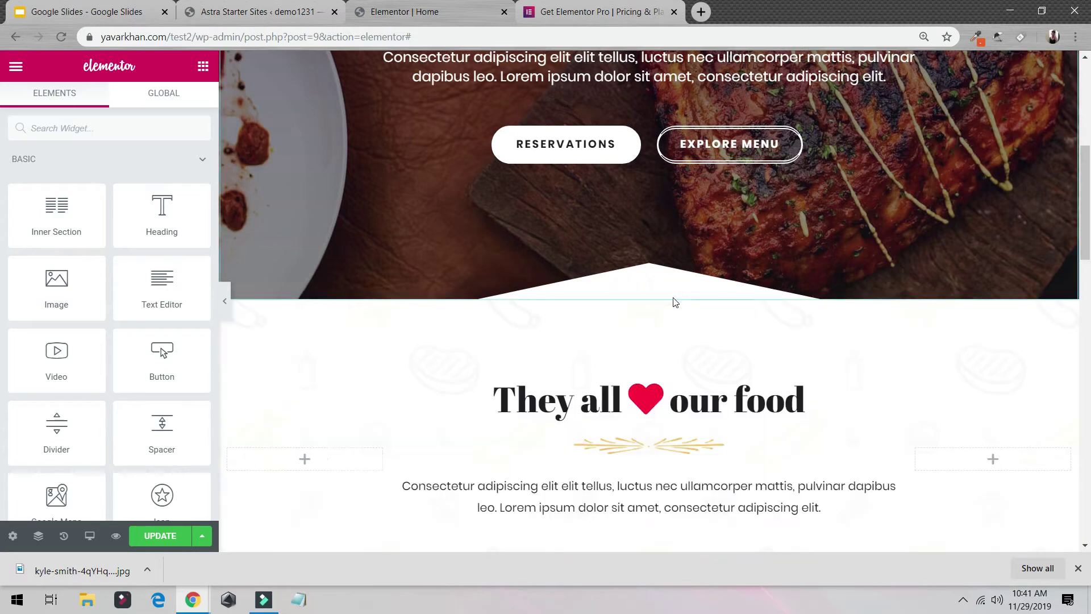
pyautogui.click(669, 292)
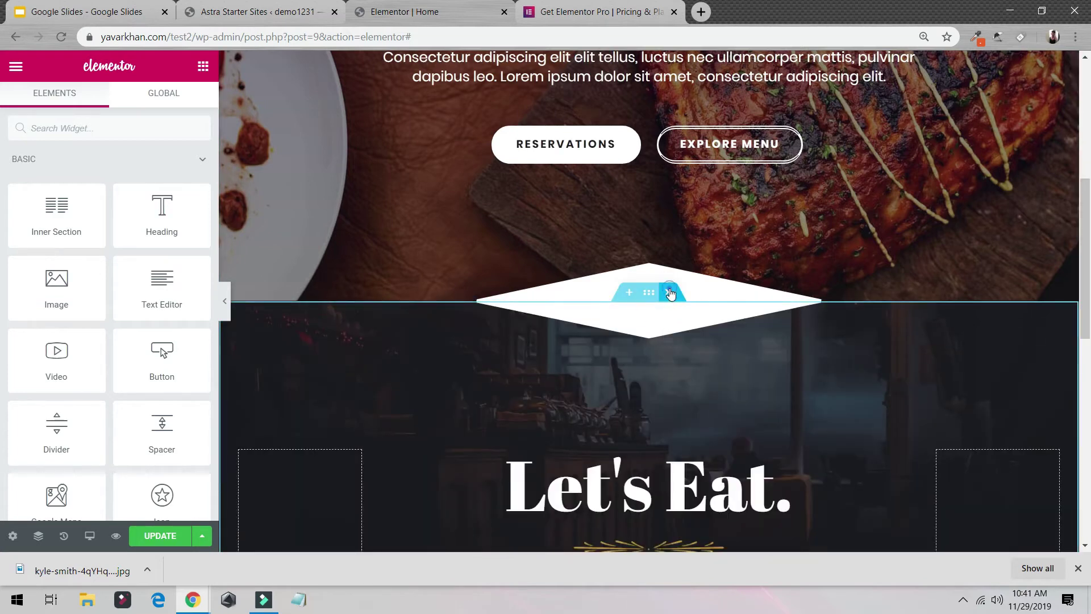
pyautogui.click(671, 292)
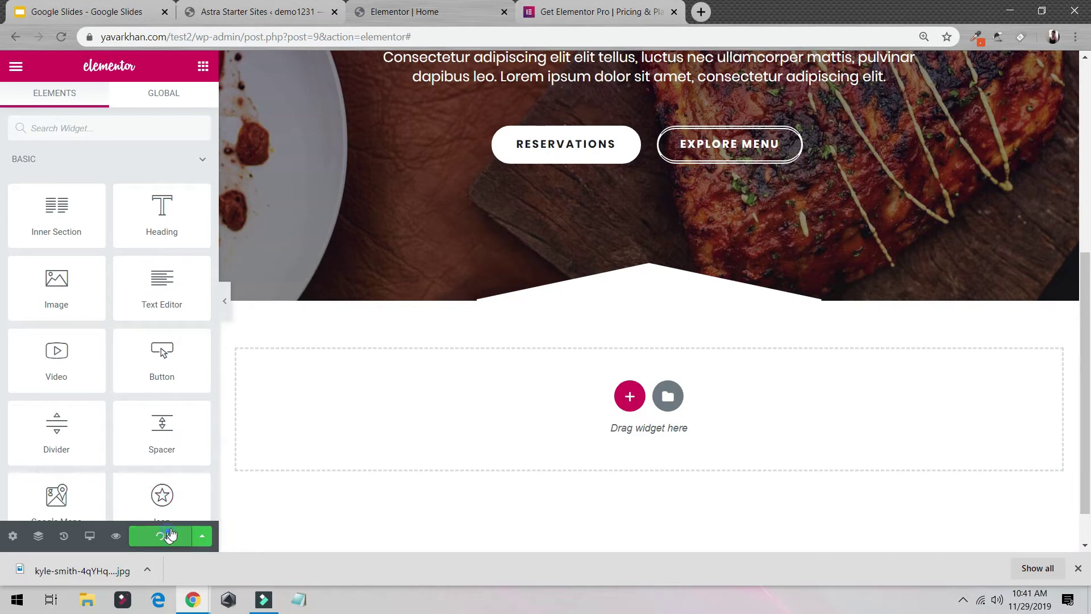
# Step: Open the live homepage in a new tab from the editor's main menu
pyautogui.click(221, 304)
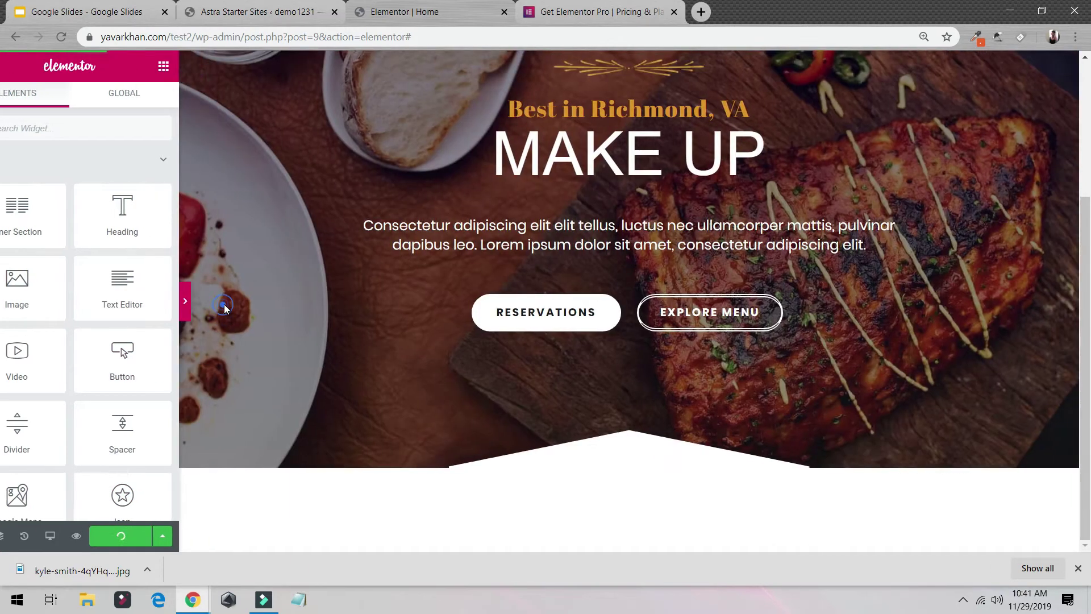
pyautogui.click(1042, 13)
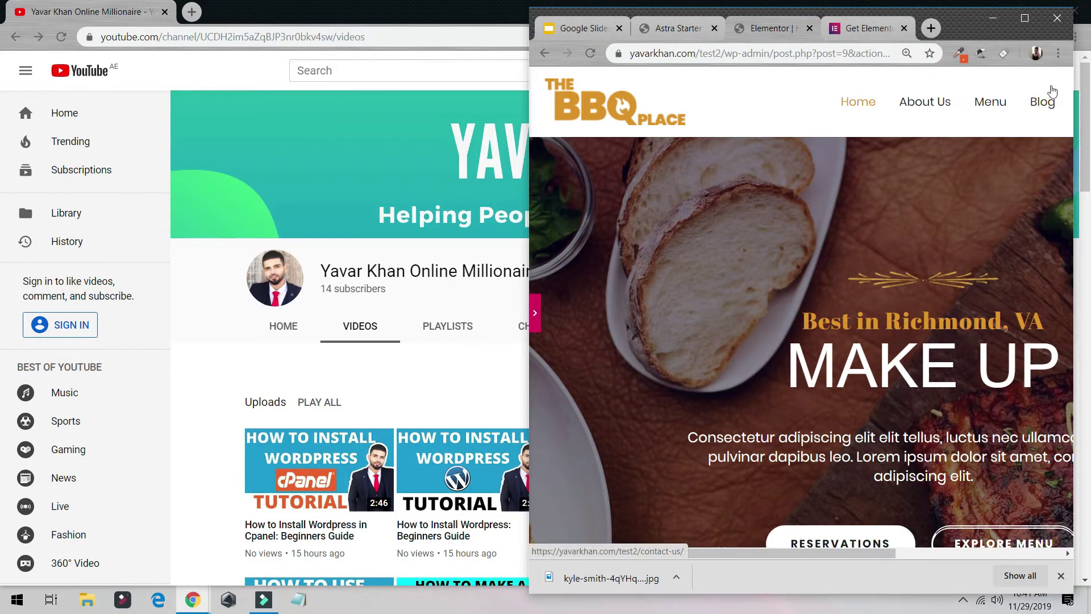
pyautogui.click(1023, 25)
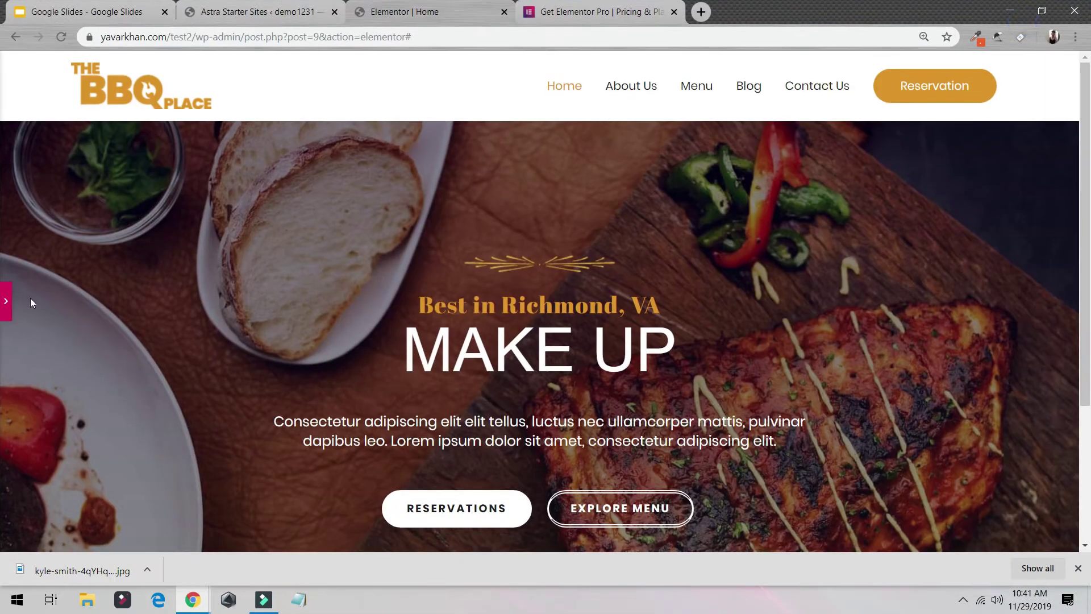
pyautogui.click(7, 301)
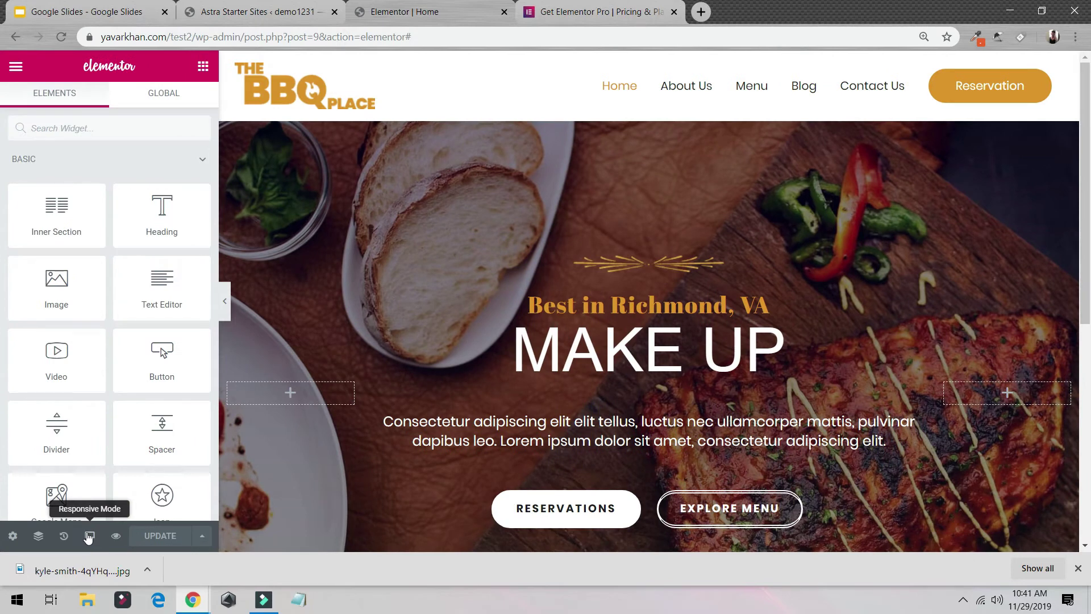
pyautogui.click(23, 65)
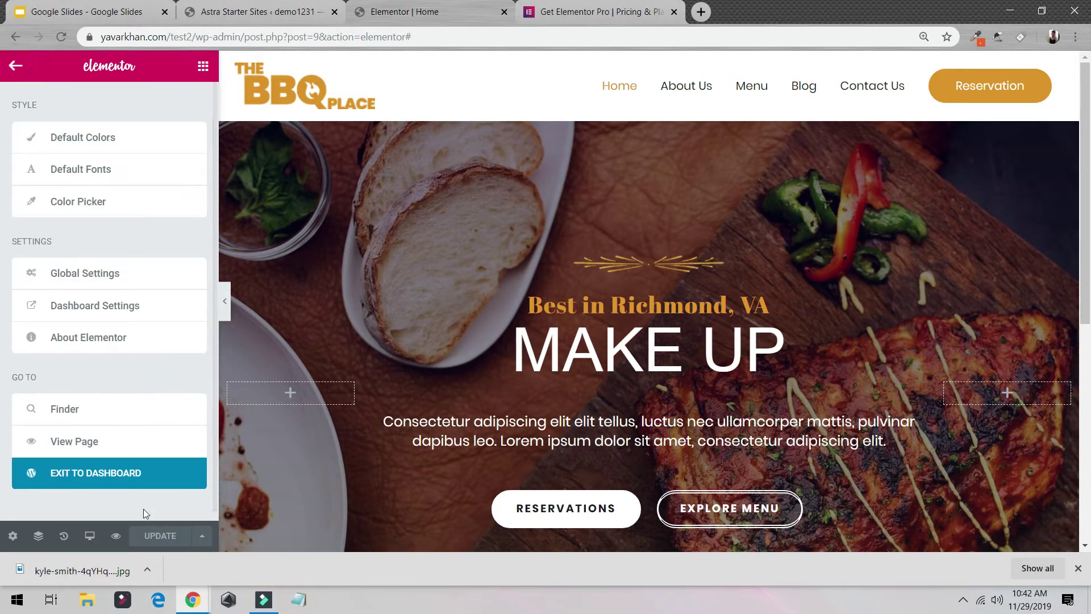
pyautogui.click(89, 447)
pyautogui.click(626, 9)
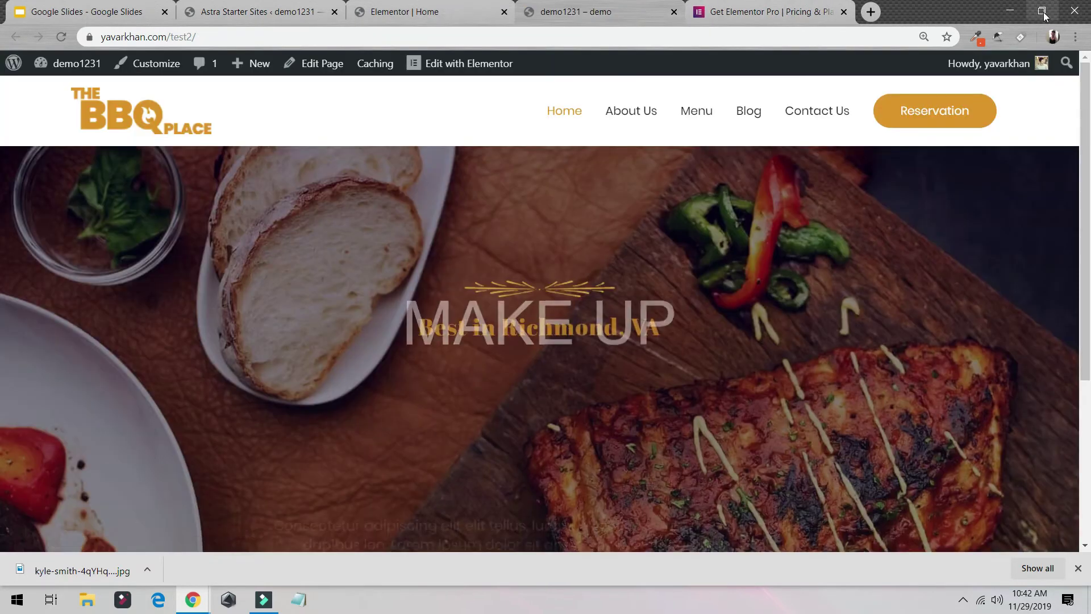
pyautogui.click(1041, 11)
# Step: Check the site's mobile menu, close the Elementor pricing tab, and return to the homepage editor
pyautogui.click(1025, 135)
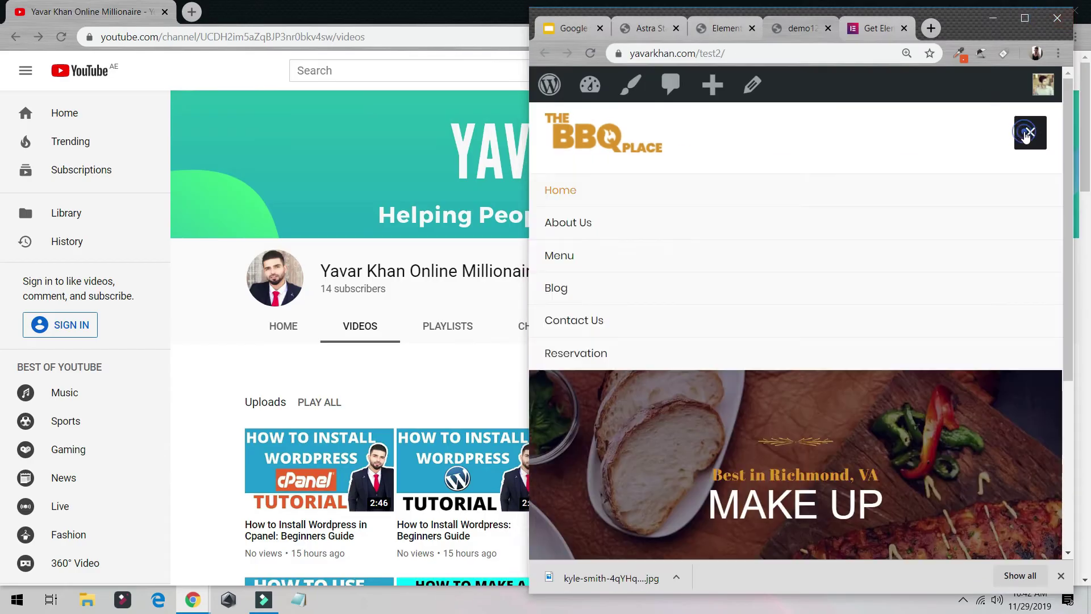
pyautogui.click(1025, 18)
pyautogui.click(777, 12)
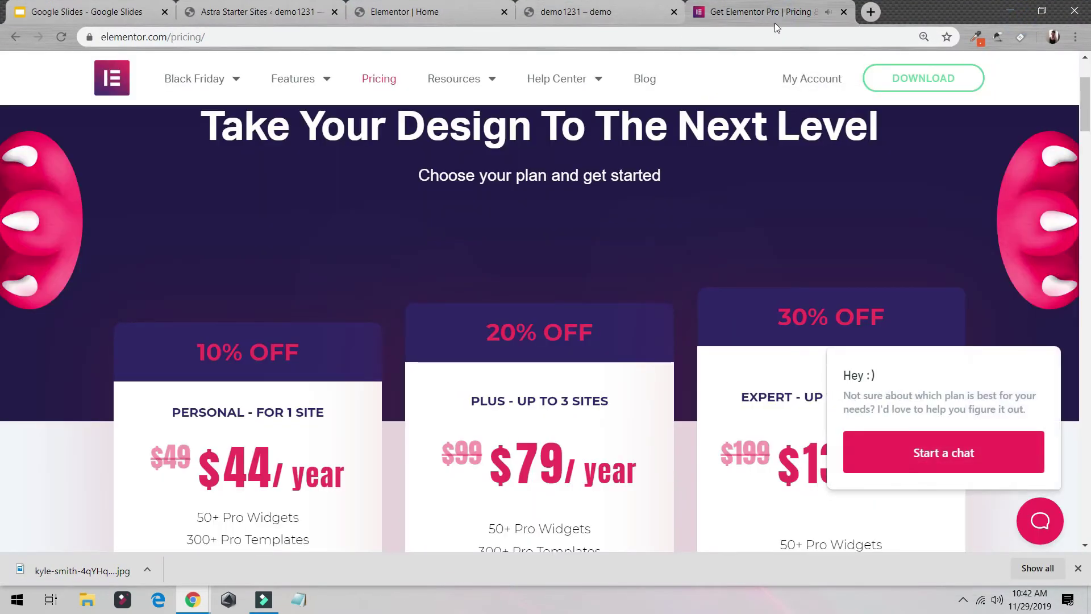
pyautogui.middleClick(754, 10)
pyautogui.scroll(-4, 628, 279)
pyautogui.click(432, 15)
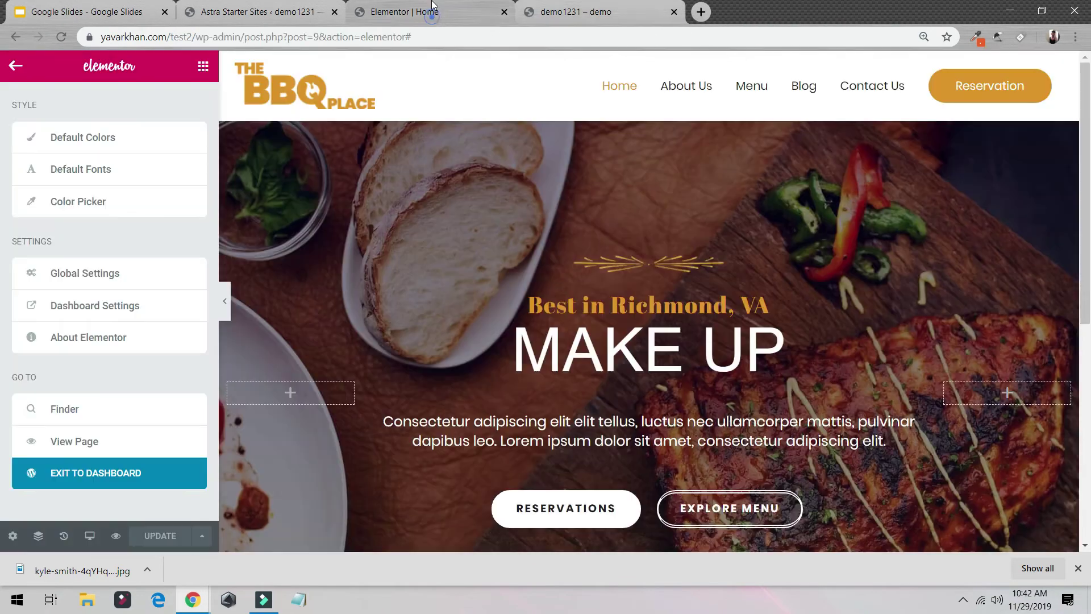
# Step: Scroll the editor down to the empty drop area beneath the hero
pyautogui.click(227, 299)
pyautogui.scroll(-3, 549, 317)
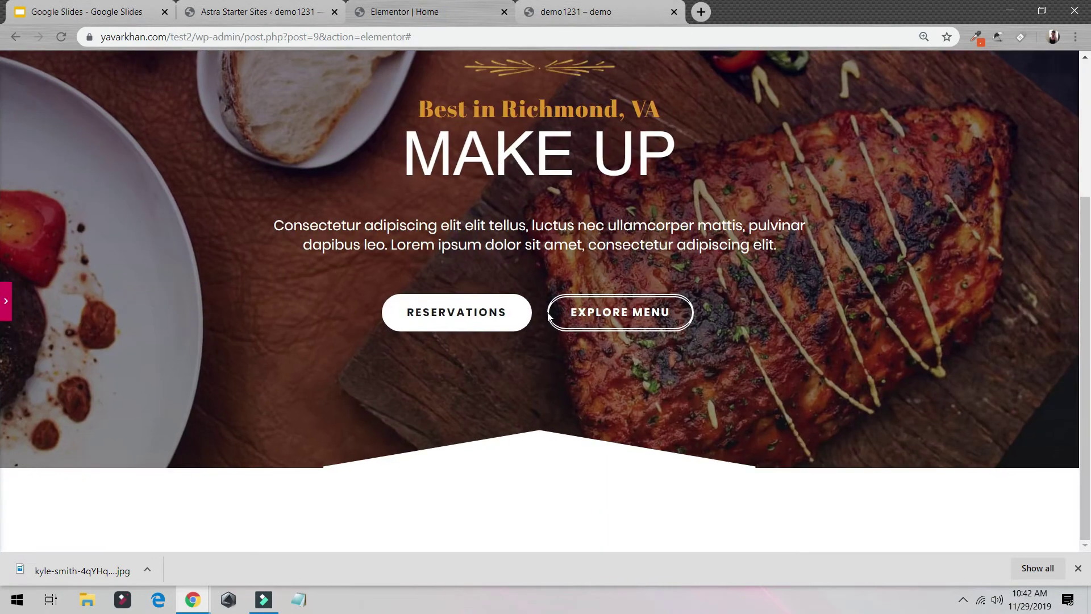
pyautogui.click(9, 310)
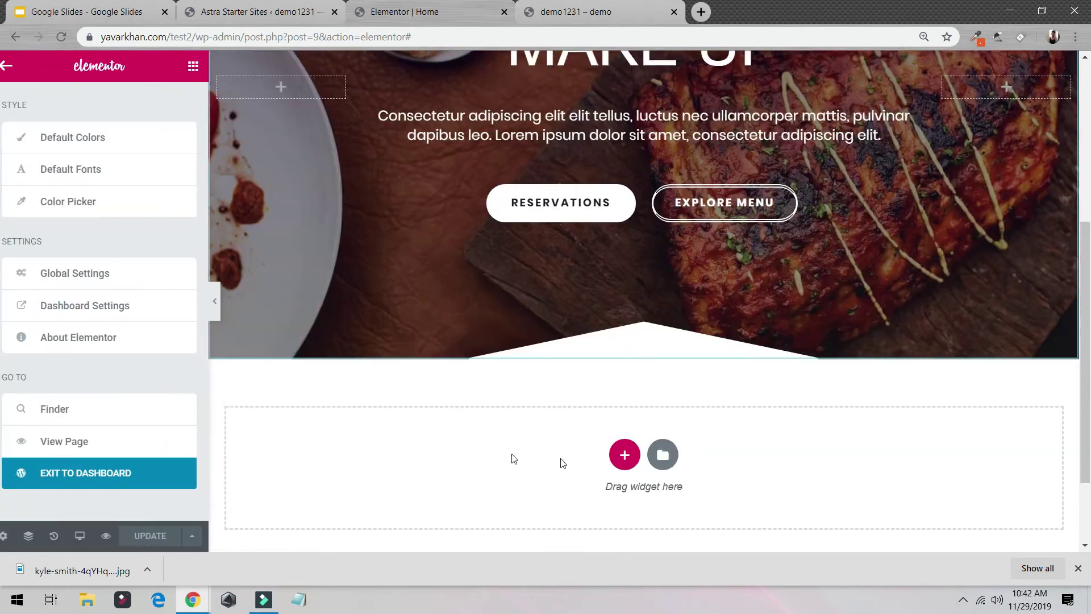
pyautogui.scroll(-2, 625, 341)
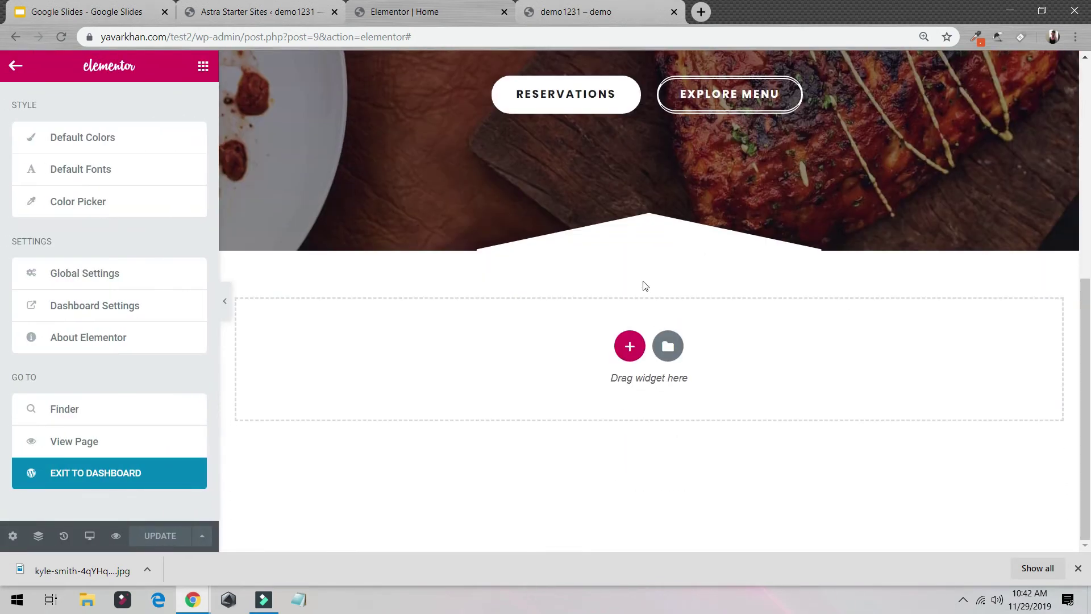
pyautogui.click(203, 67)
# Step: Add a two-column section below the hero with a GEt Good Food heading in the left column
pyautogui.click(625, 350)
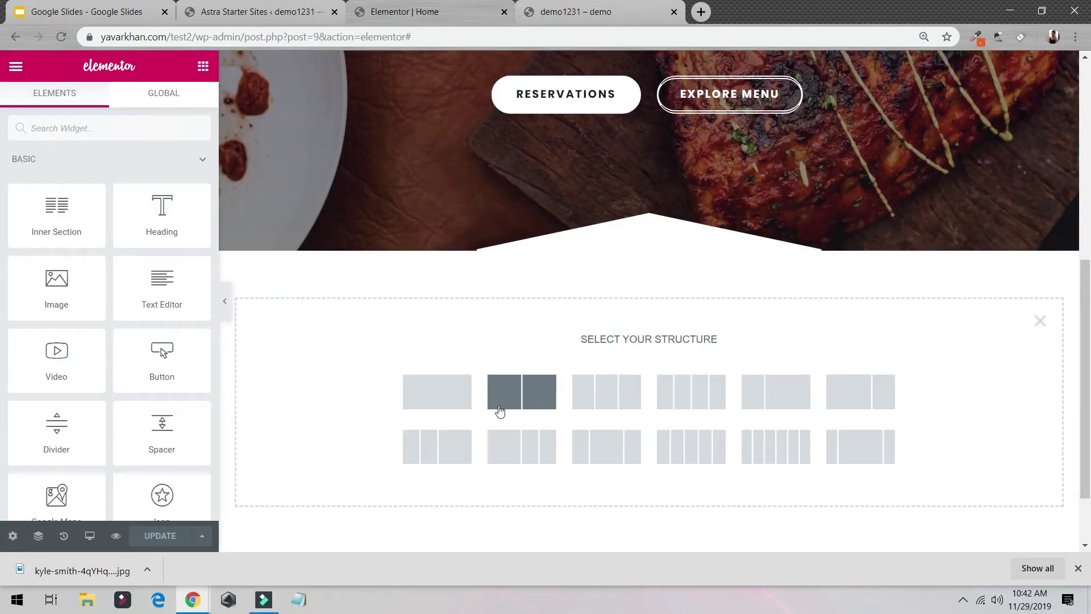
pyautogui.click(546, 392)
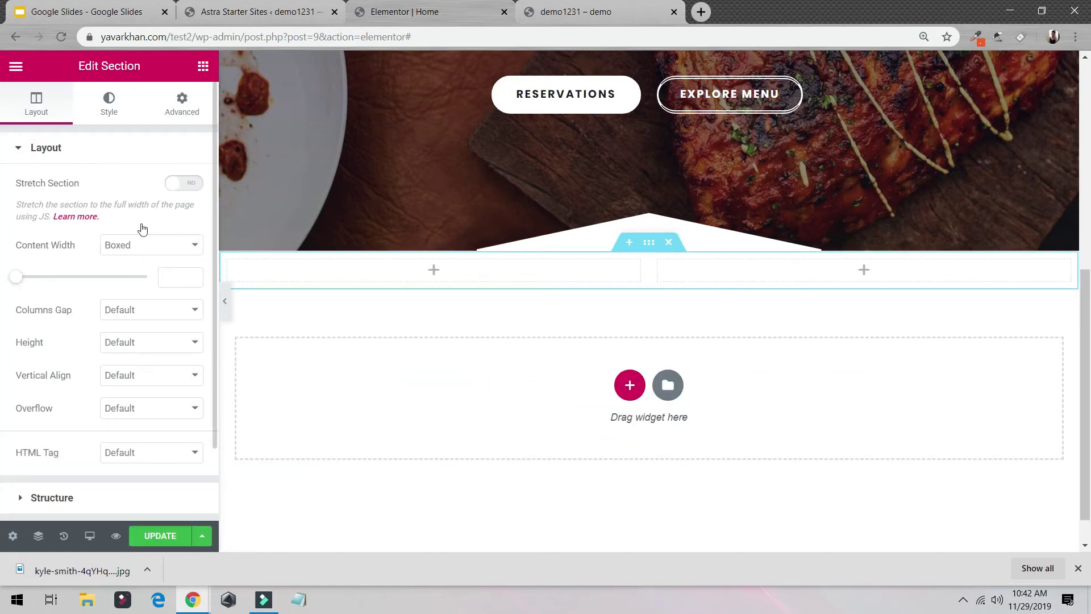
pyautogui.click(203, 67)
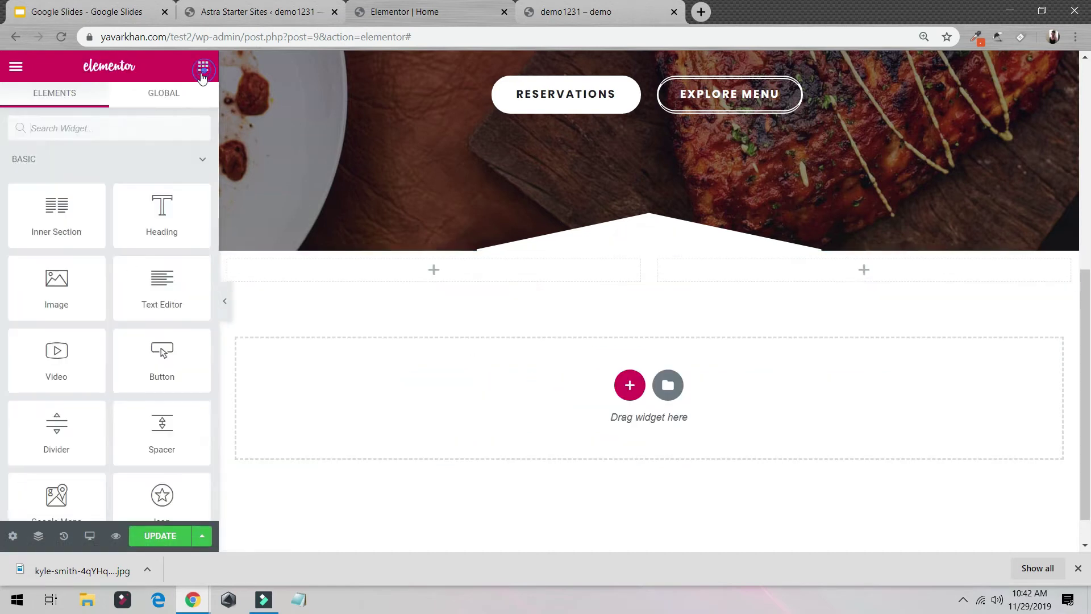
pyautogui.moveTo(159, 221); pyautogui.dragTo(395, 279)
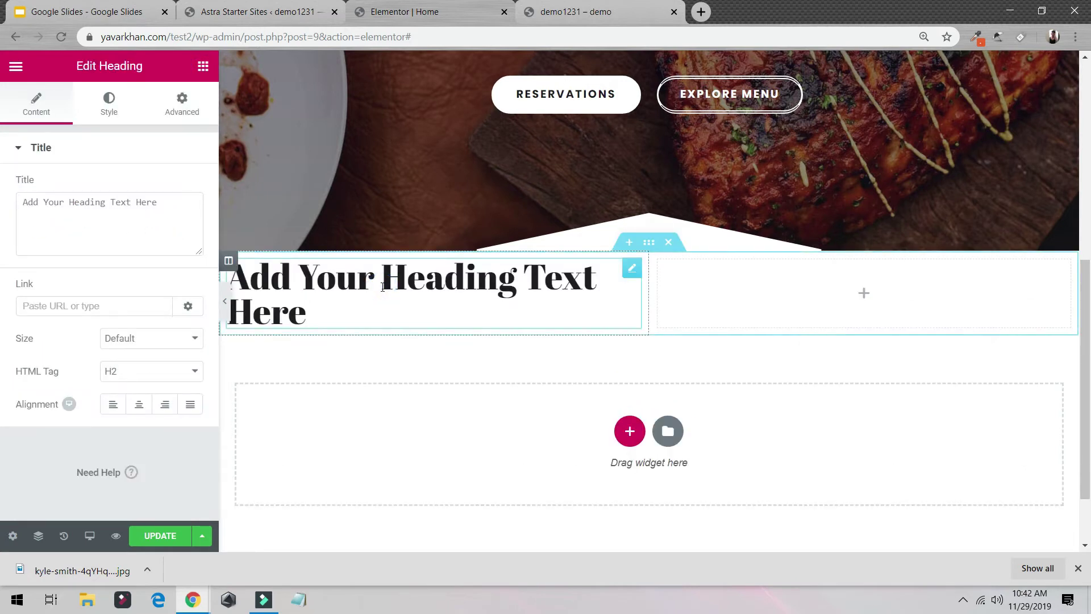
pyautogui.tripleClick(382, 287)
pyautogui.write('GEt Good Food')
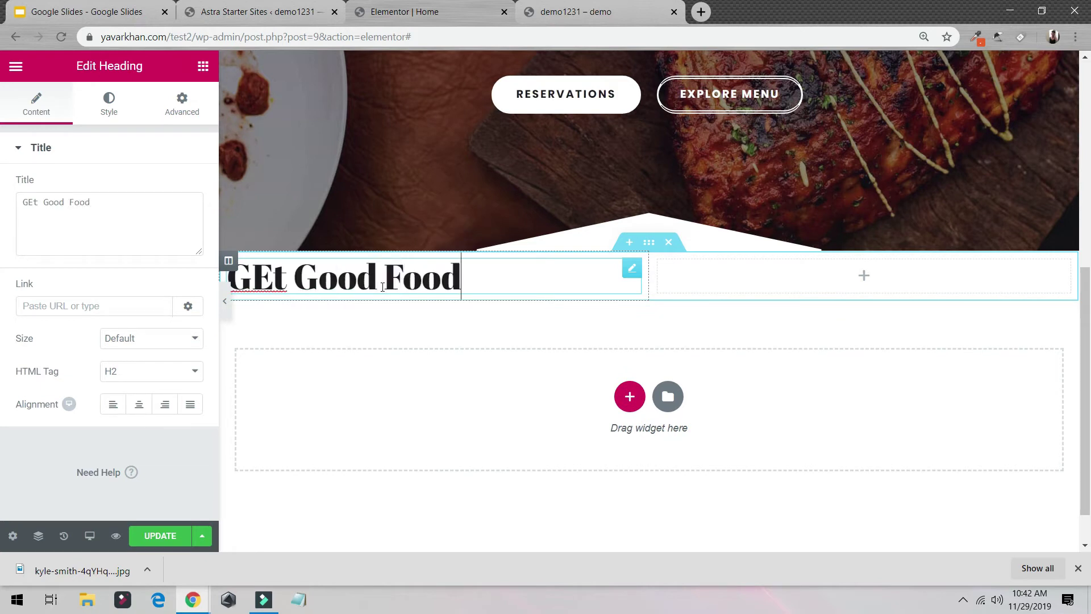
pyautogui.click(202, 65)
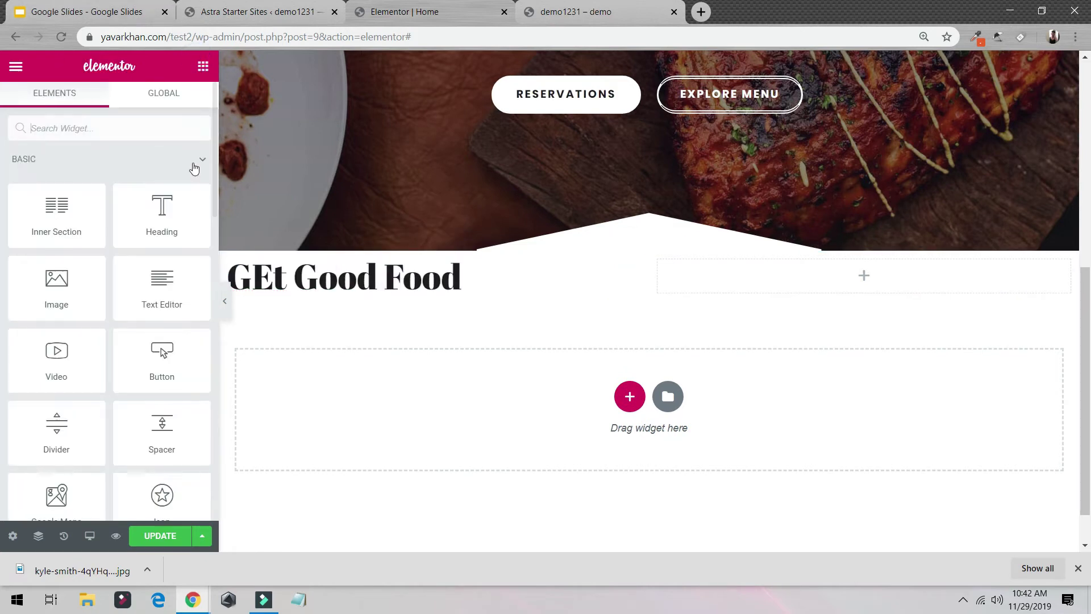
# Step: Drop an Image widget into the right column and insert the grilled chicken photo from the Media Library
pyautogui.moveTo(124, 278); pyautogui.dragTo(833, 295)
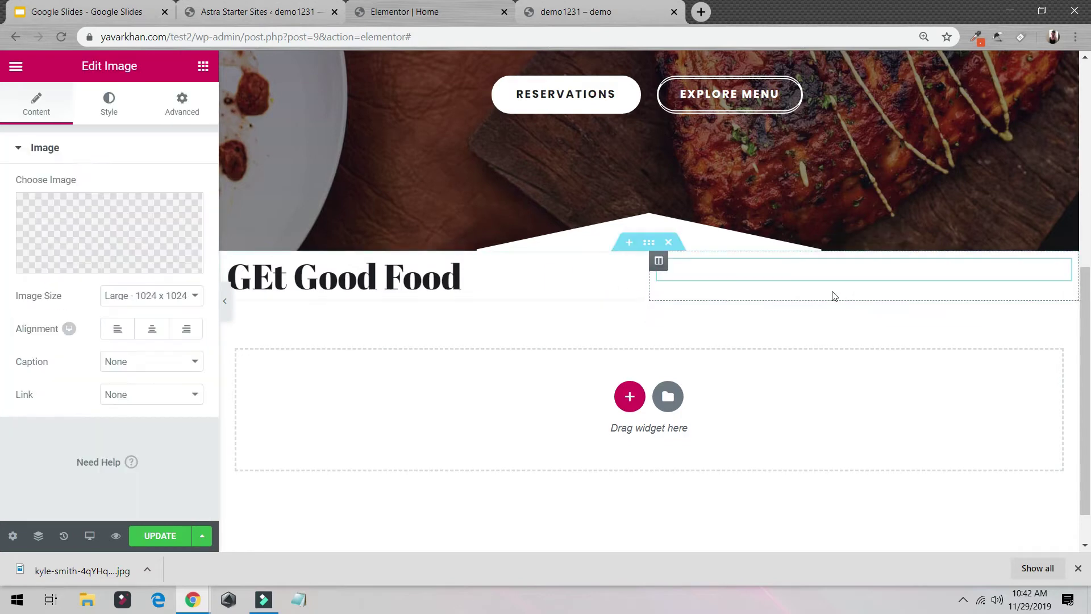
pyautogui.click(34, 229)
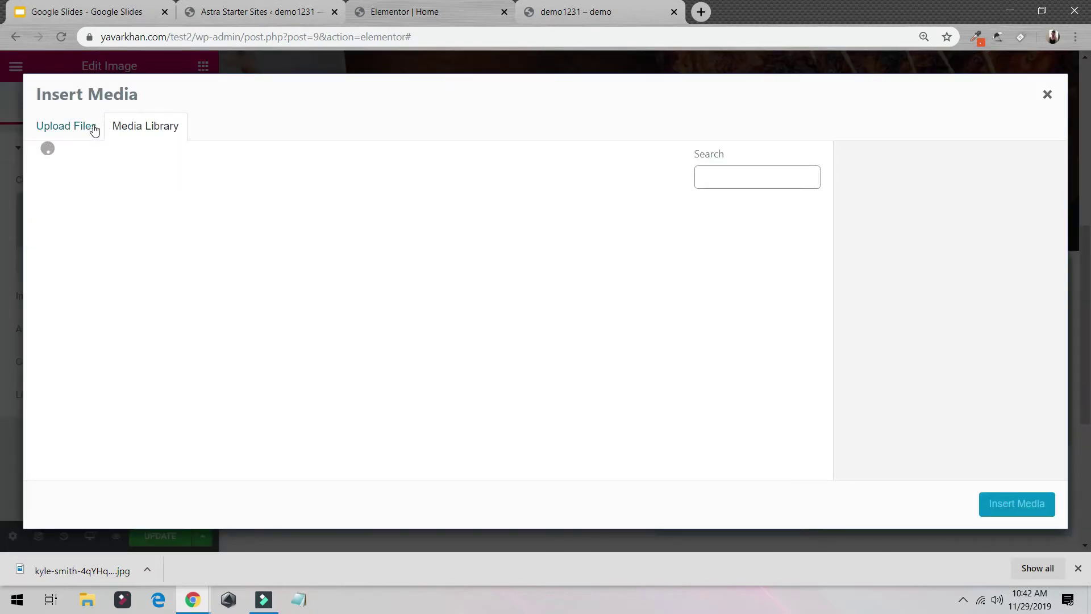
pyautogui.scroll(-3, 414, 291)
pyautogui.scroll(3, 416, 293)
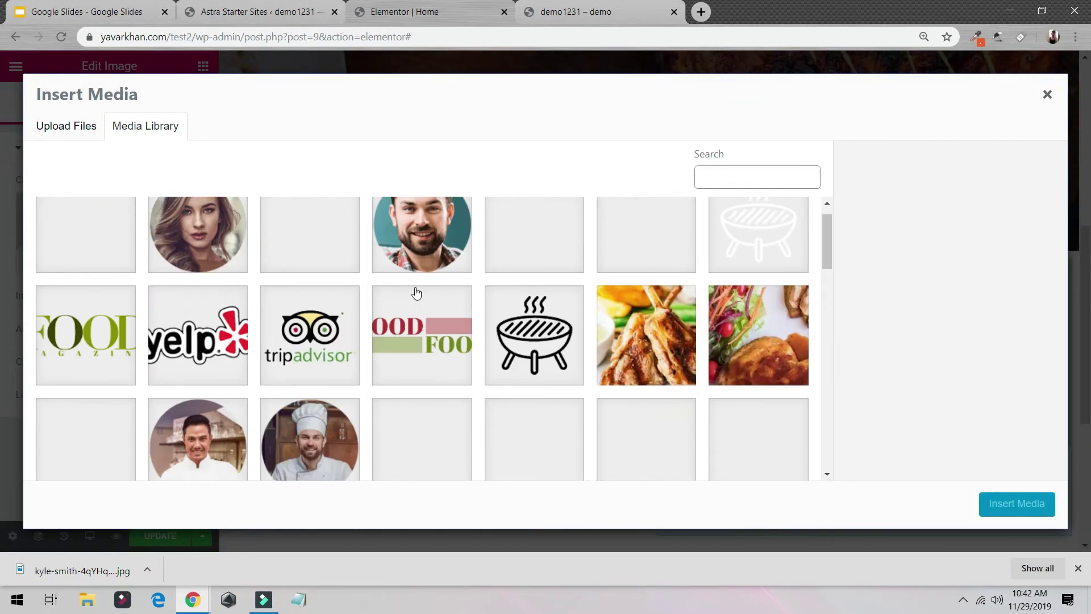
pyautogui.click(646, 347)
pyautogui.click(1011, 506)
pyautogui.scroll(-4, 666, 370)
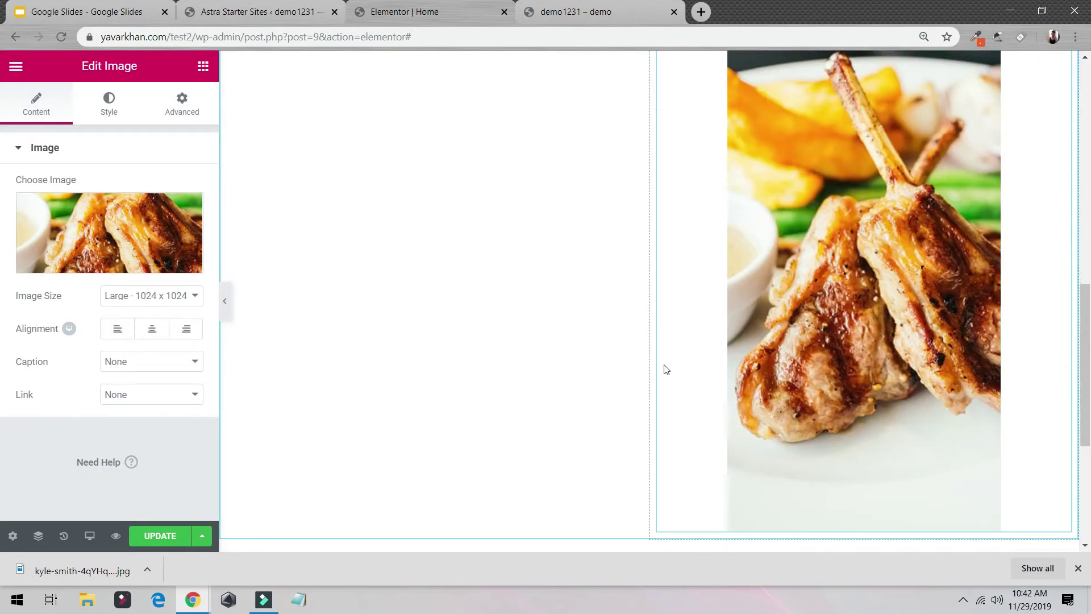
pyautogui.scroll(3, 826, 369)
pyautogui.scroll(-6, 816, 370)
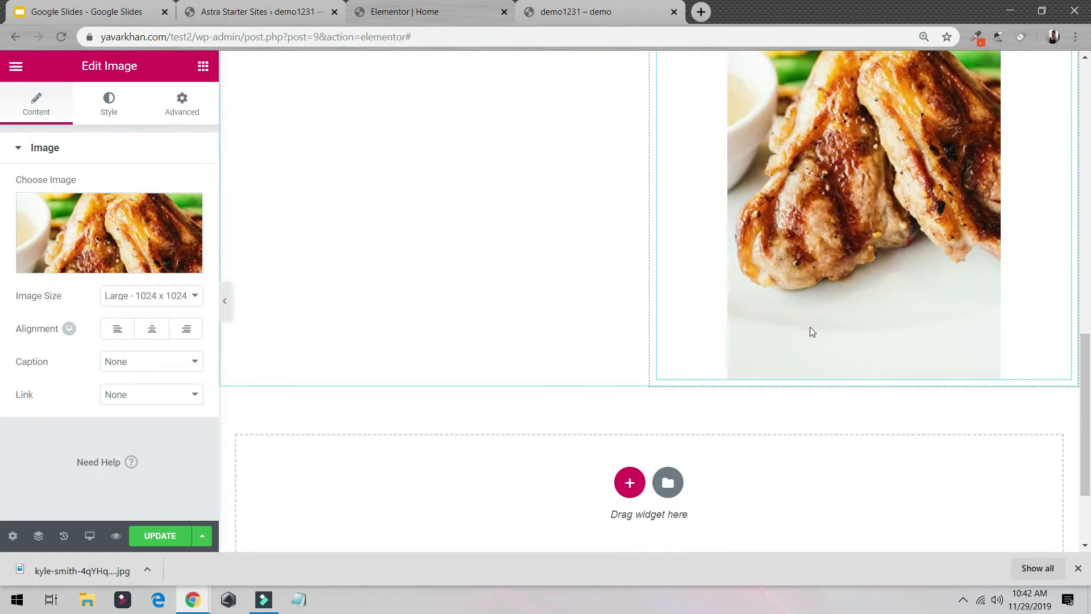
# Step: Keep the image at Large 1024 x 1024 and set its width to 53%
pyautogui.click(193, 296)
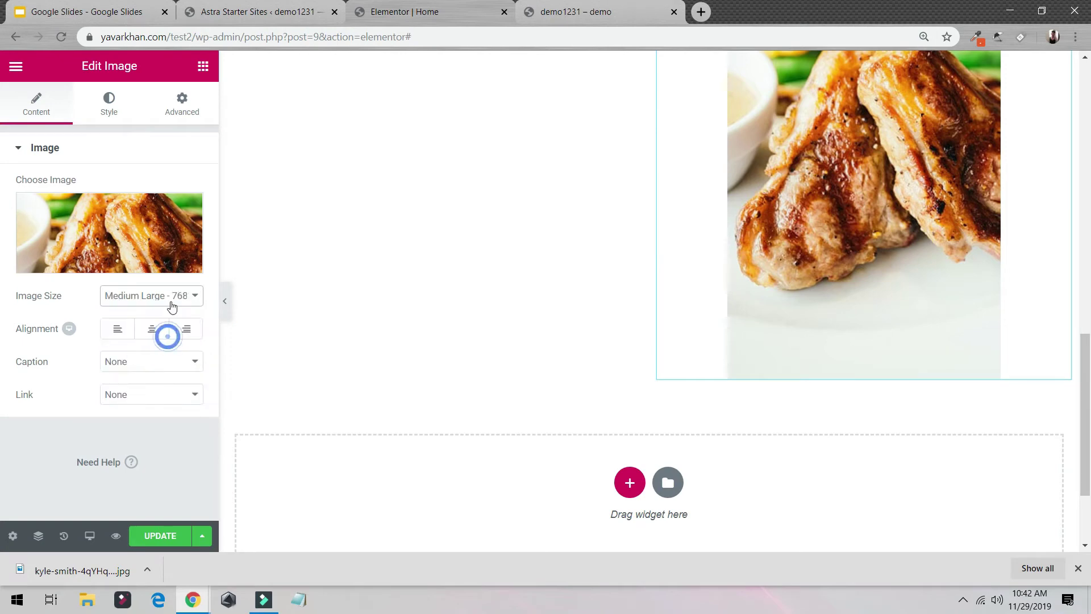
pyautogui.click(174, 301)
pyautogui.click(157, 355)
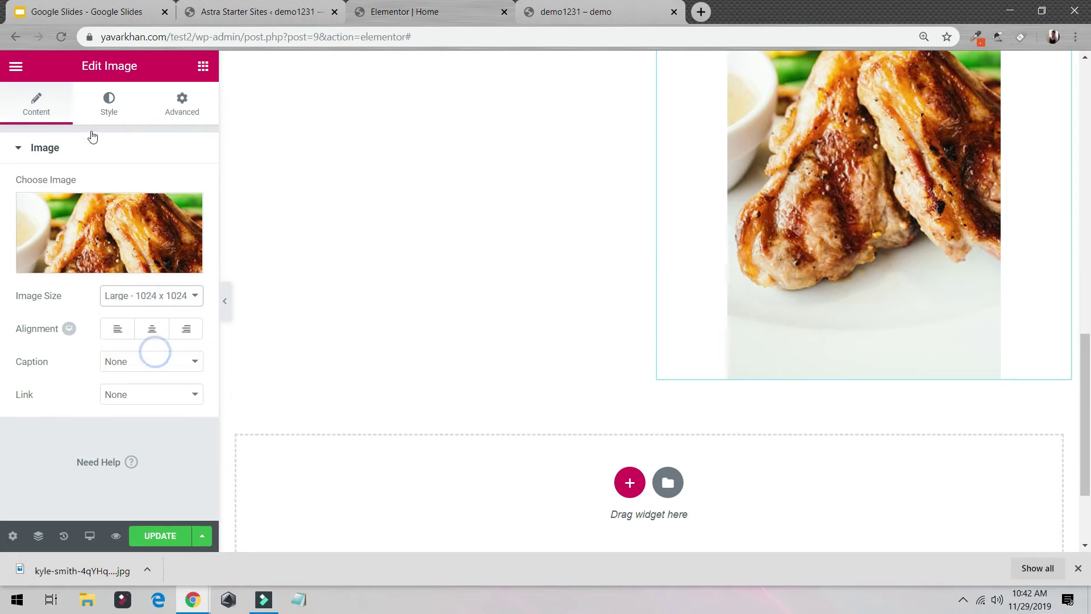
pyautogui.click(106, 102)
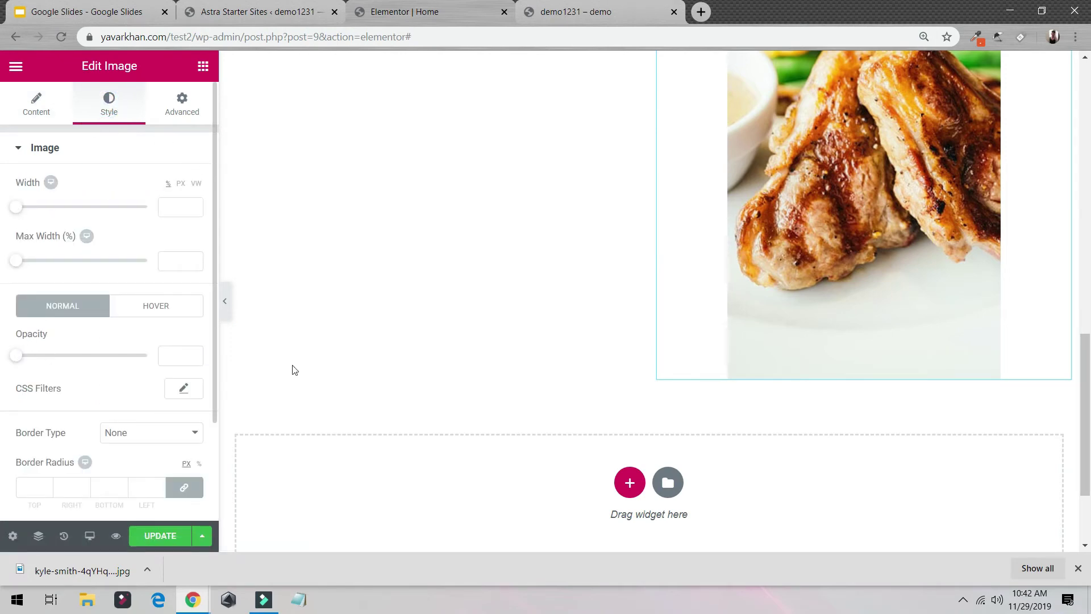
pyautogui.scroll(5, 825, 333)
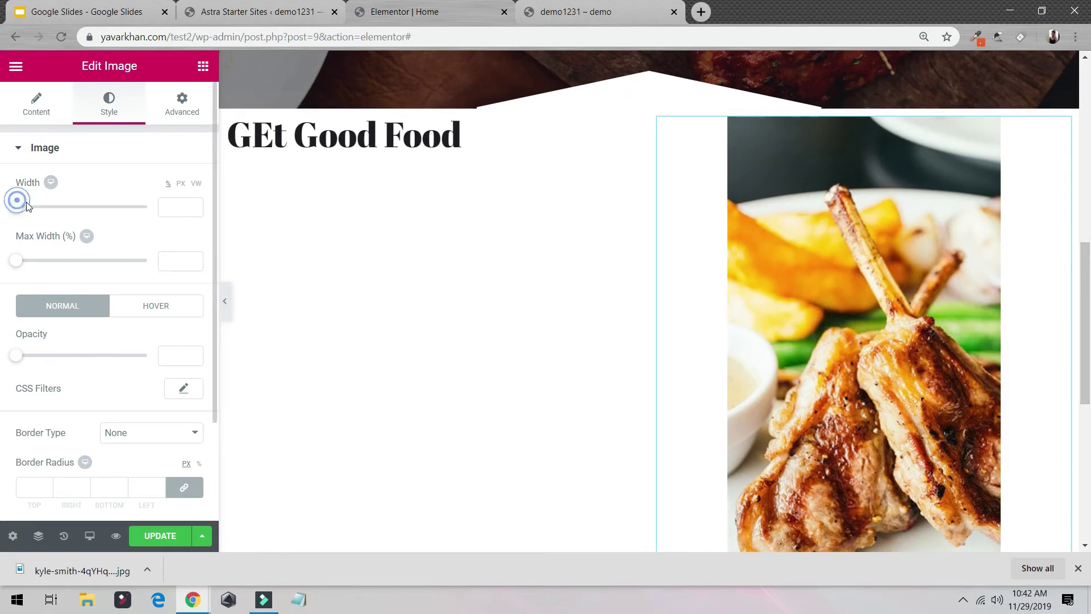
pyautogui.moveTo(27, 206); pyautogui.dragTo(66, 220)
# Step: Set the GEt Good Food heading's linked Margin to 27 px and linked Padding to 28 px
pyautogui.click(367, 136)
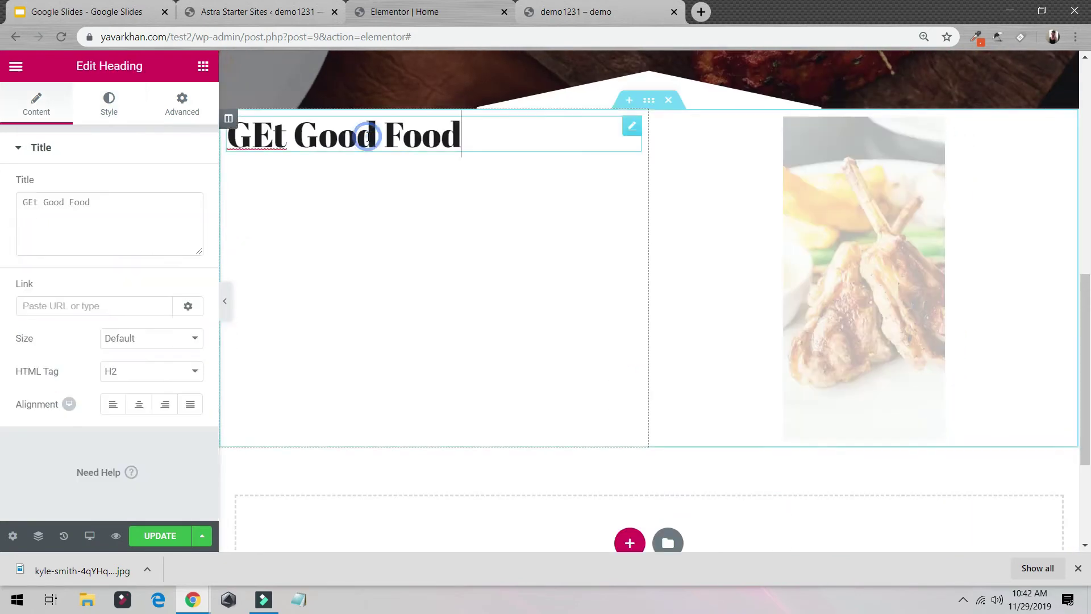
pyautogui.click(93, 94)
pyautogui.click(176, 113)
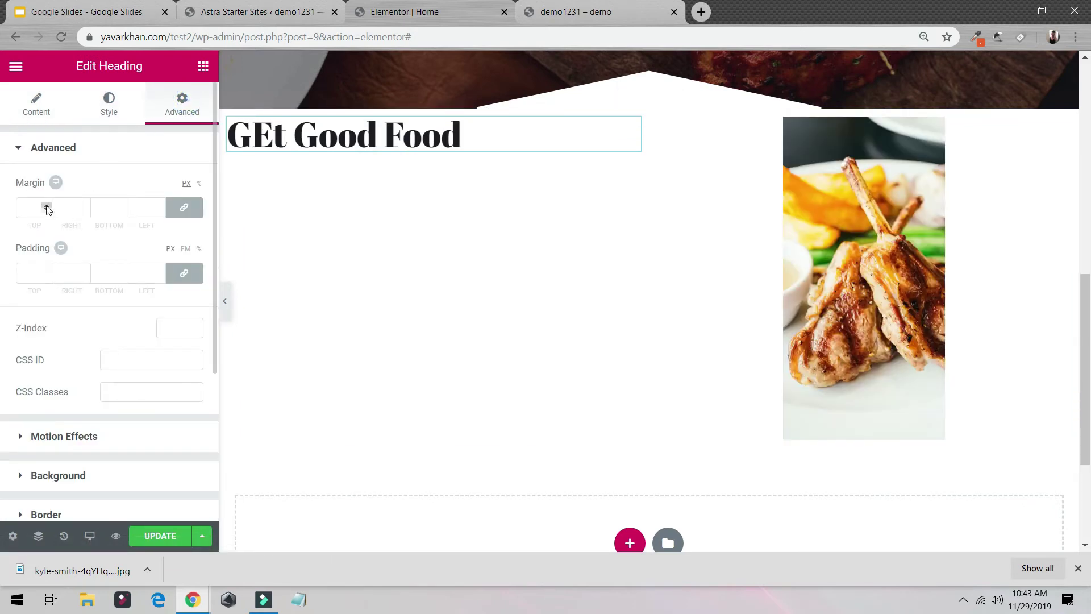
pyautogui.moveTo(48, 208); pyautogui.dragTo(43, 202)
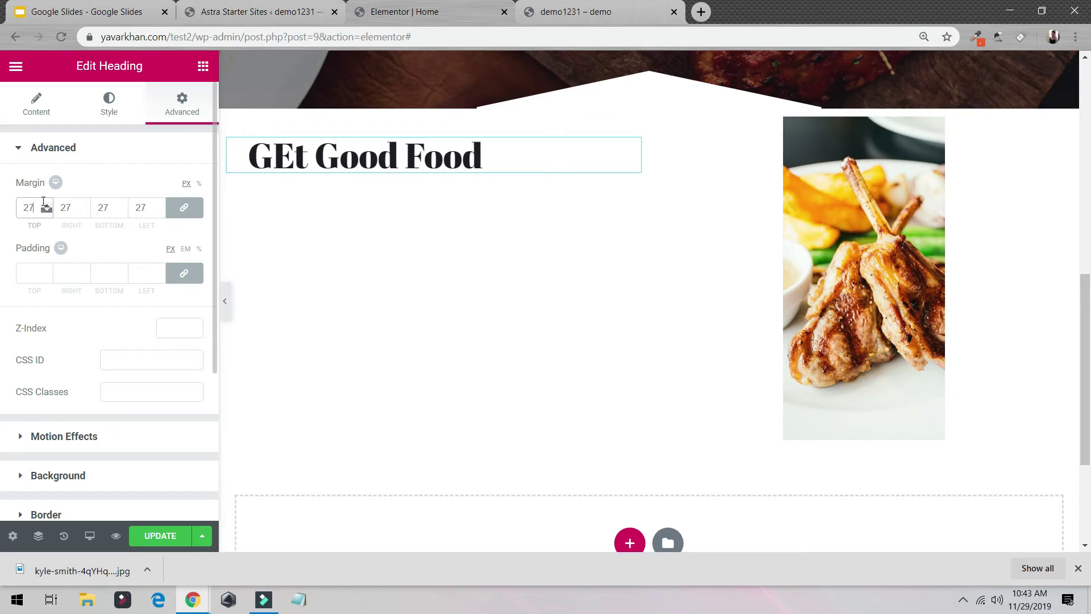
pyautogui.moveTo(48, 273); pyautogui.dragTo(48, 267)
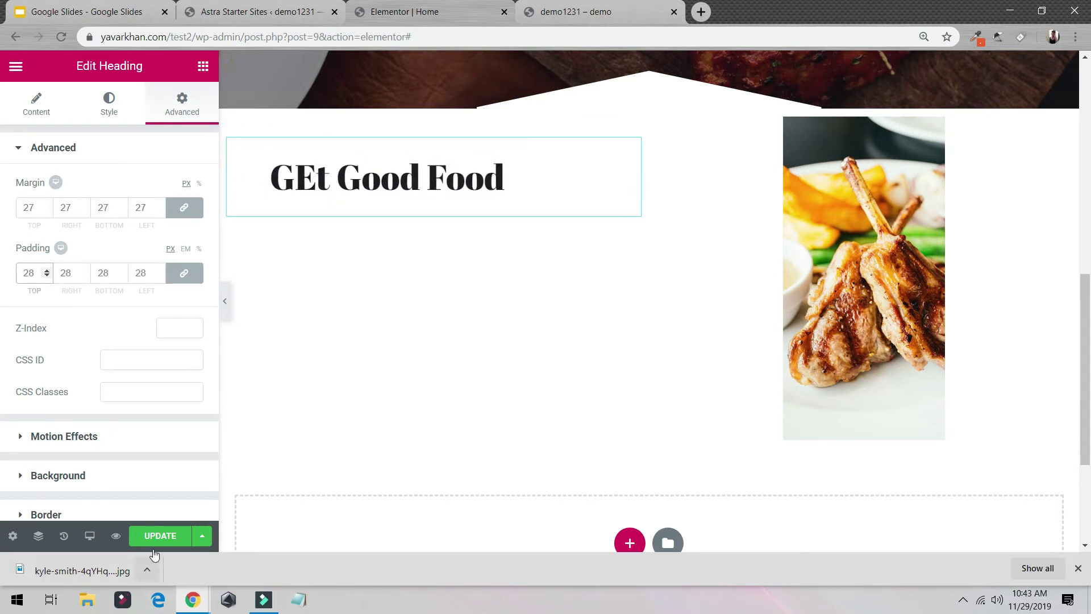
pyautogui.scroll(-3, 750, 239)
pyautogui.scroll(2, 714, 246)
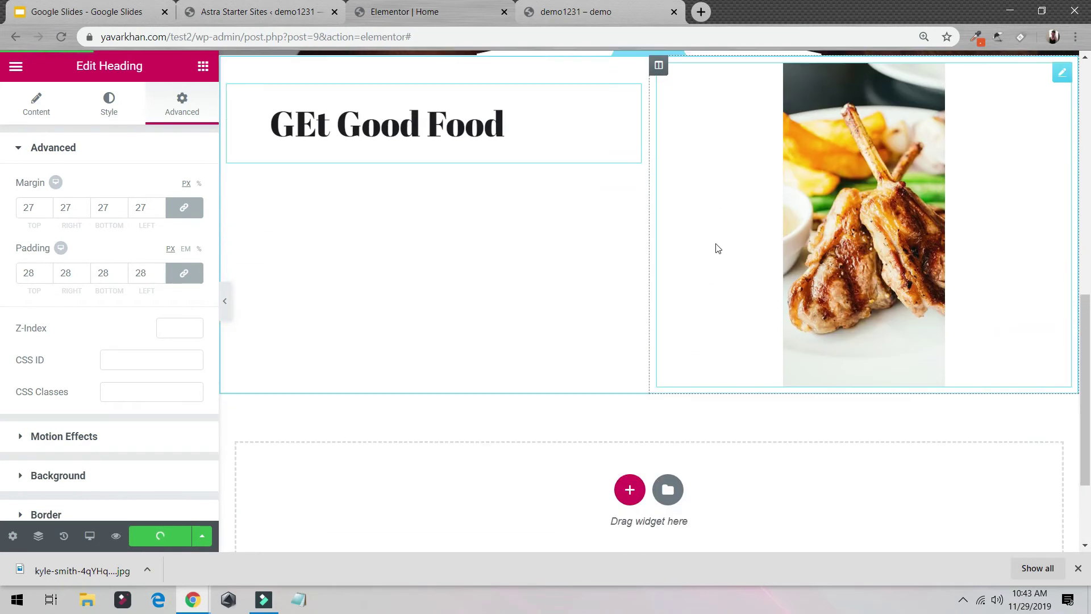
pyautogui.scroll(2, 671, 186)
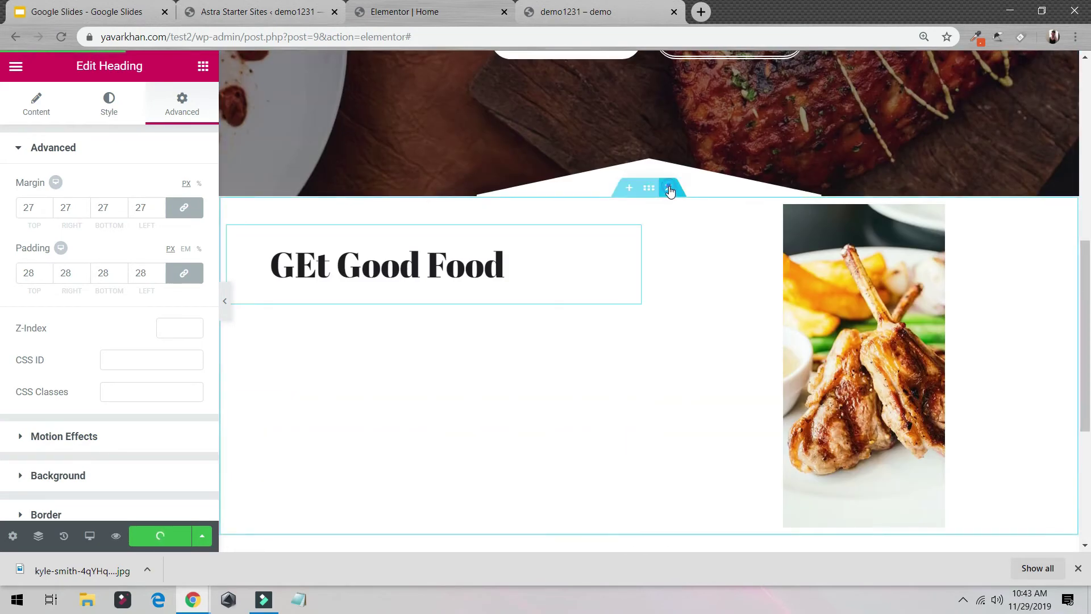
# Step: Delete the heading-and-image section and insert the FAQ block from the template library's Blocks
pyautogui.click(669, 189)
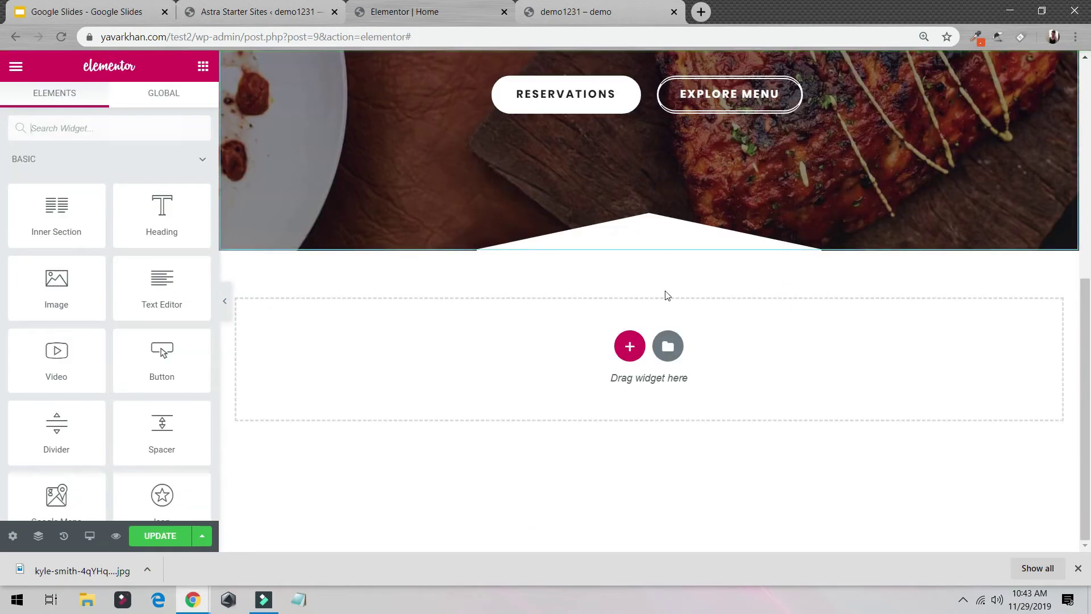
pyautogui.click(667, 347)
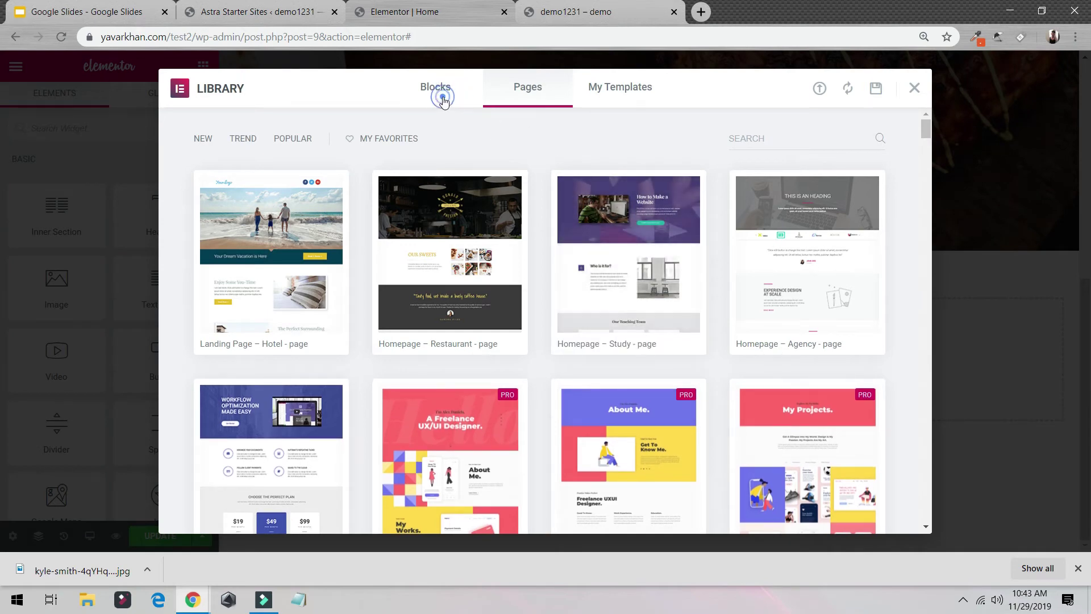
pyautogui.click(443, 96)
pyautogui.scroll(-8, 633, 324)
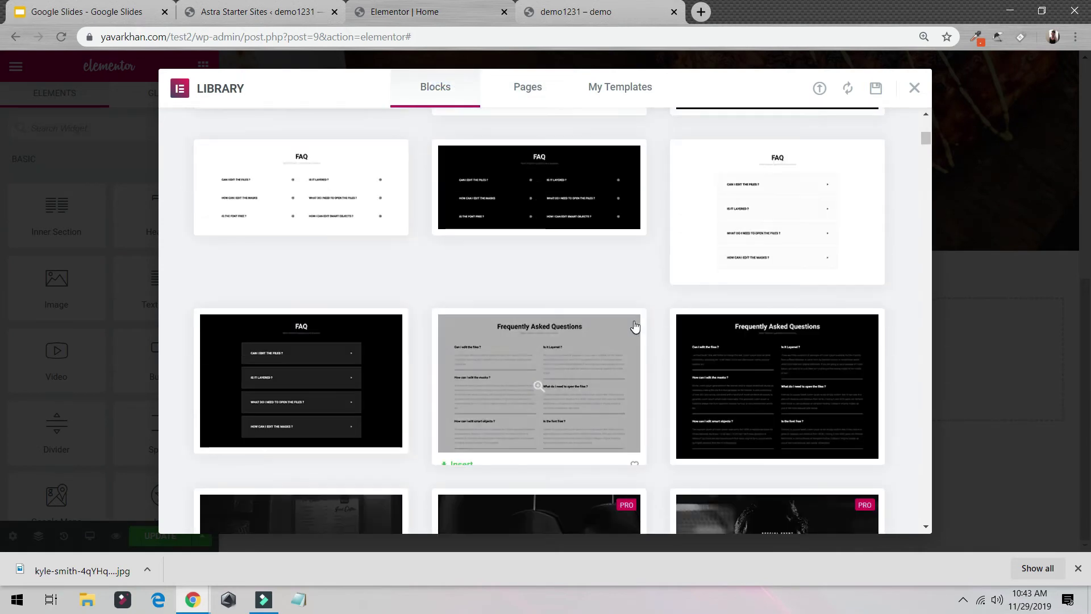
pyautogui.scroll(8, 499, 292)
pyautogui.click(538, 481)
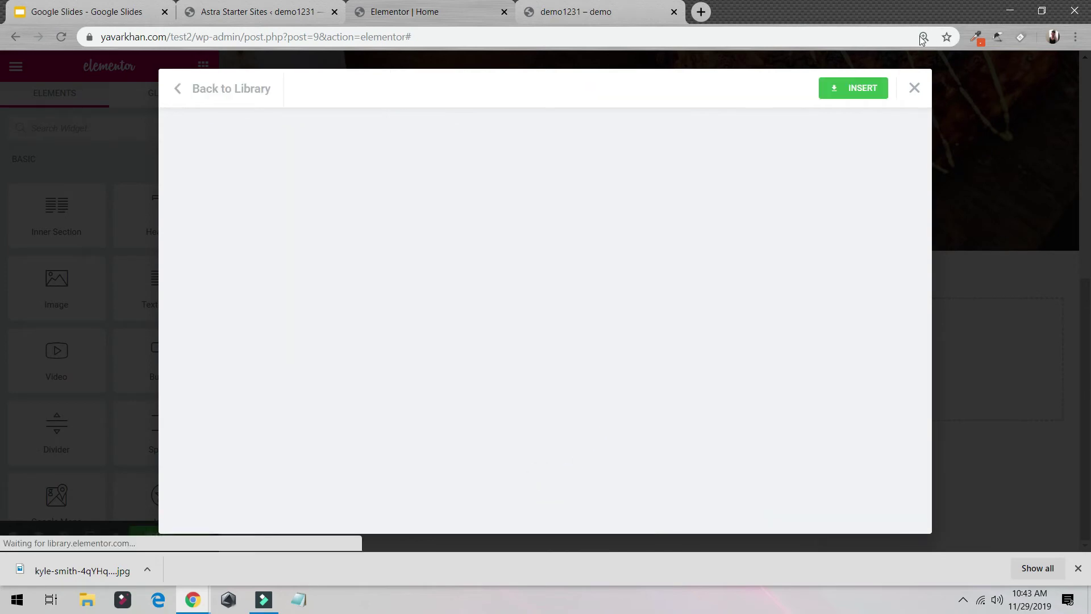
pyautogui.click(846, 88)
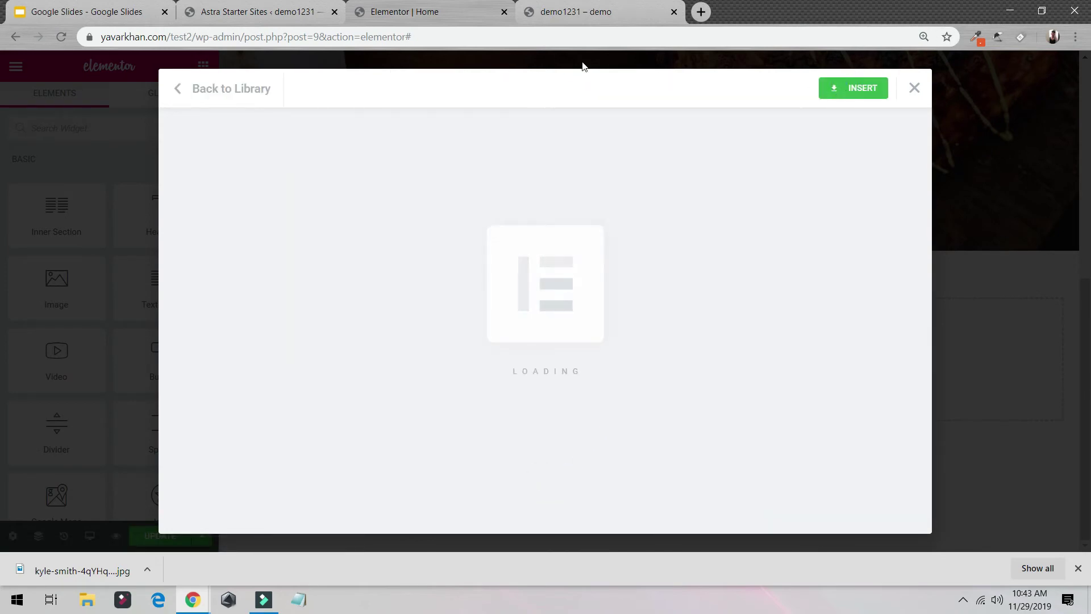
pyautogui.click(857, 88)
# Step: Save the page with UPDATE and switch to the demo1231 – demo live site tab
pyautogui.scroll(-6, 603, 128)
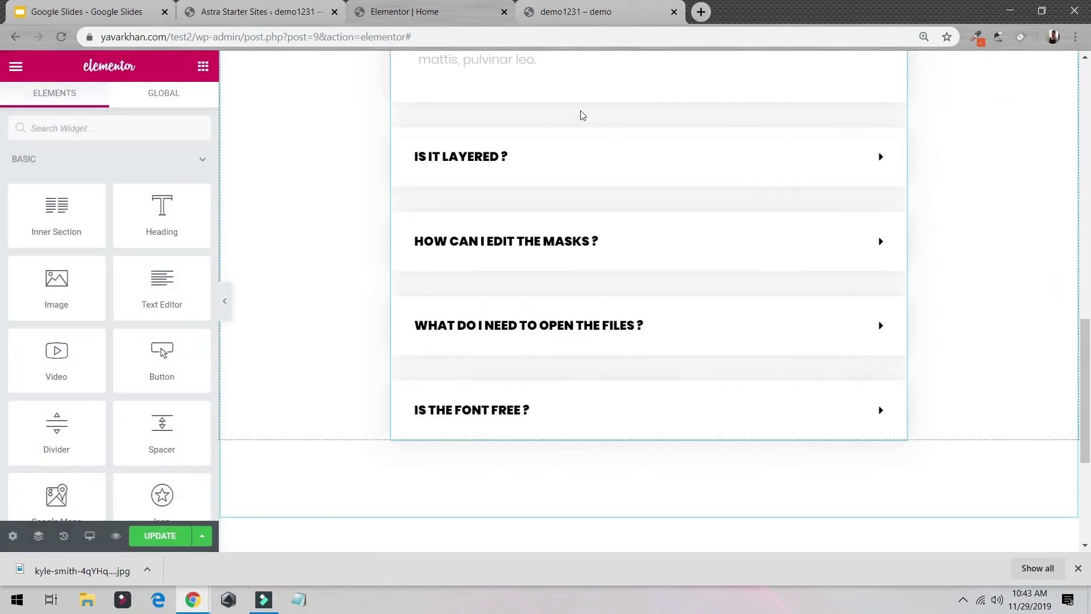
pyautogui.scroll(6, 643, 156)
pyautogui.scroll(-6, 649, 284)
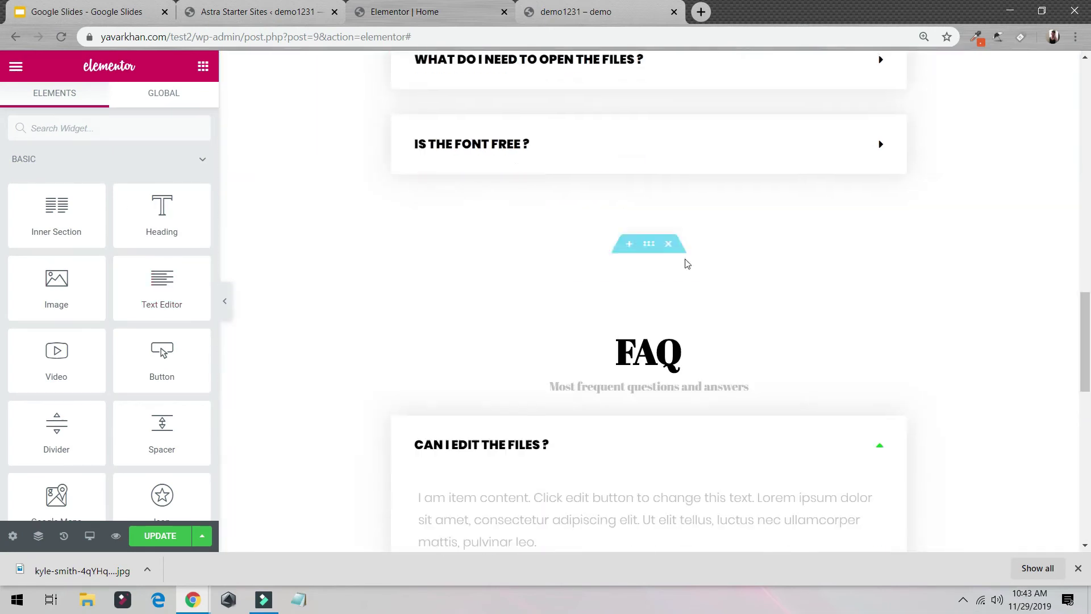
pyautogui.click(170, 535)
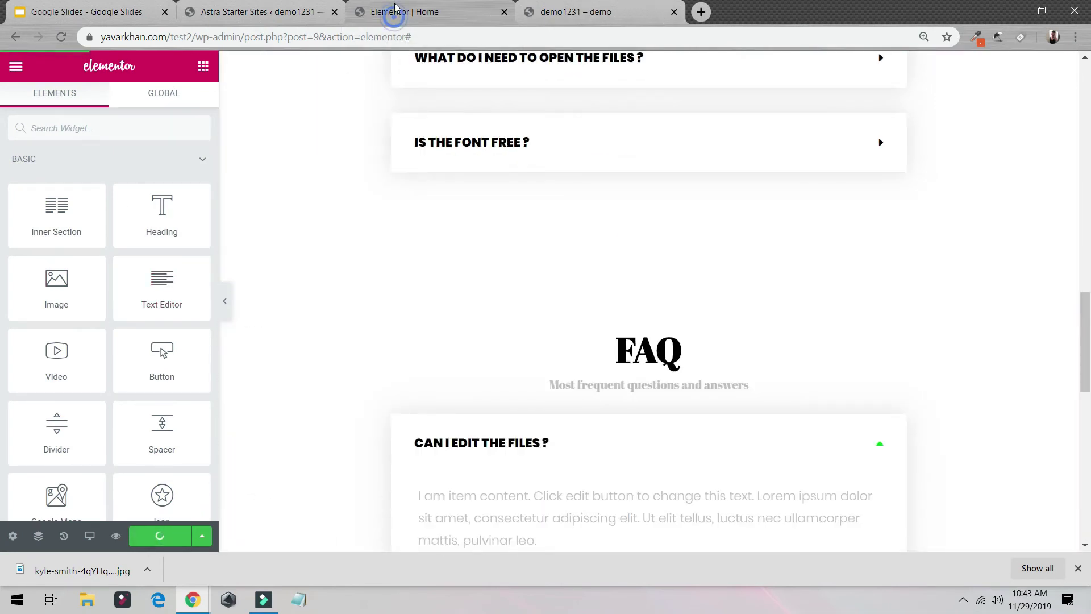
pyautogui.click(602, 19)
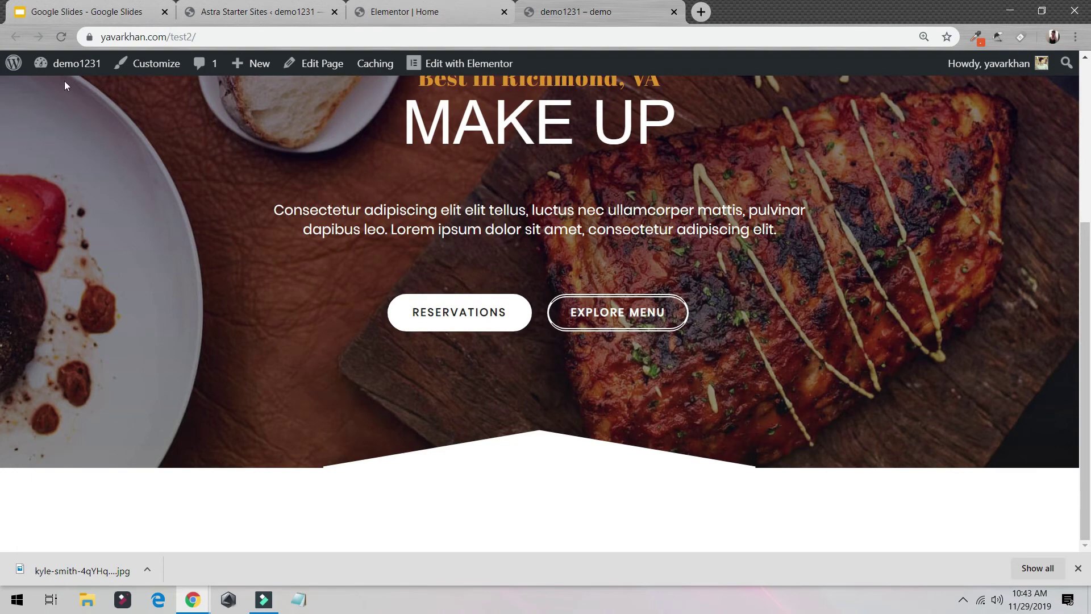
# Step: Reload the live site and expand each FAQ question: free font, opening files, editing masks, layered, editing files
pyautogui.click(61, 36)
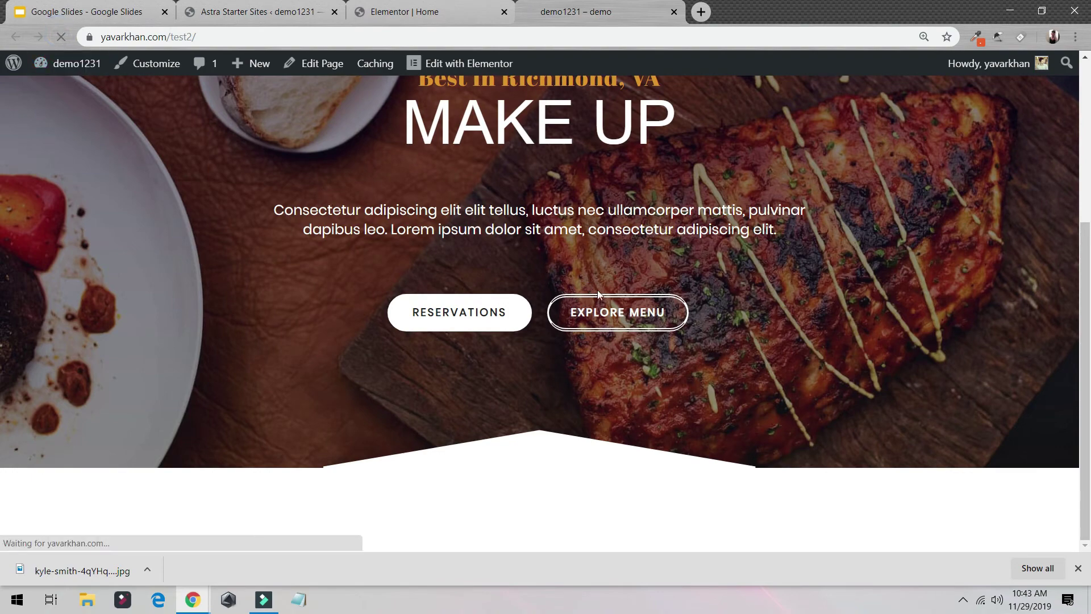
pyautogui.scroll(5, 595, 273)
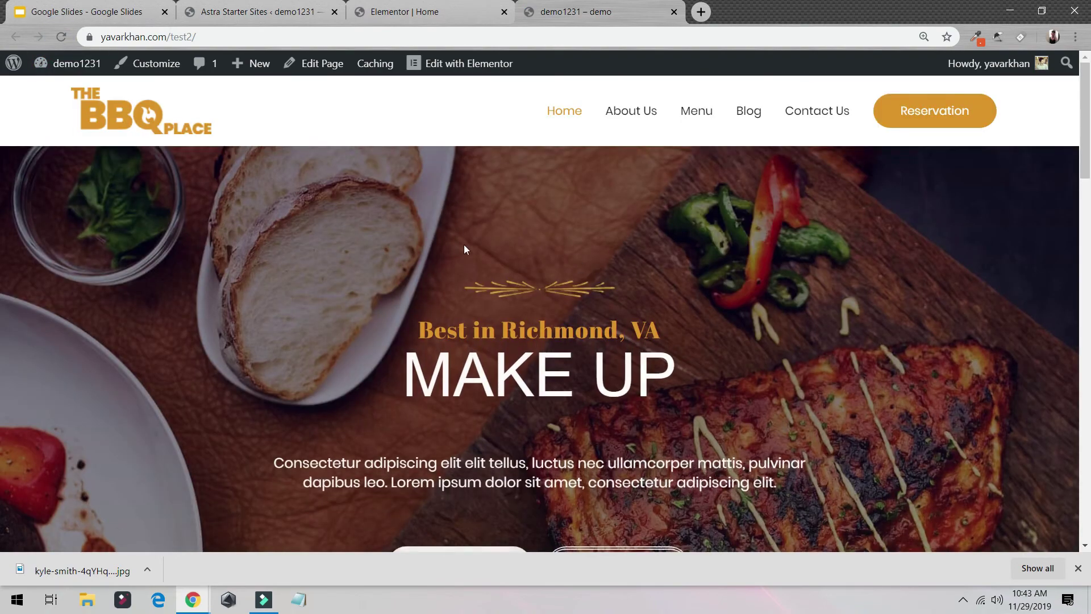
pyautogui.scroll(-13, 462, 250)
pyautogui.scroll(-2, 460, 257)
pyautogui.click(492, 408)
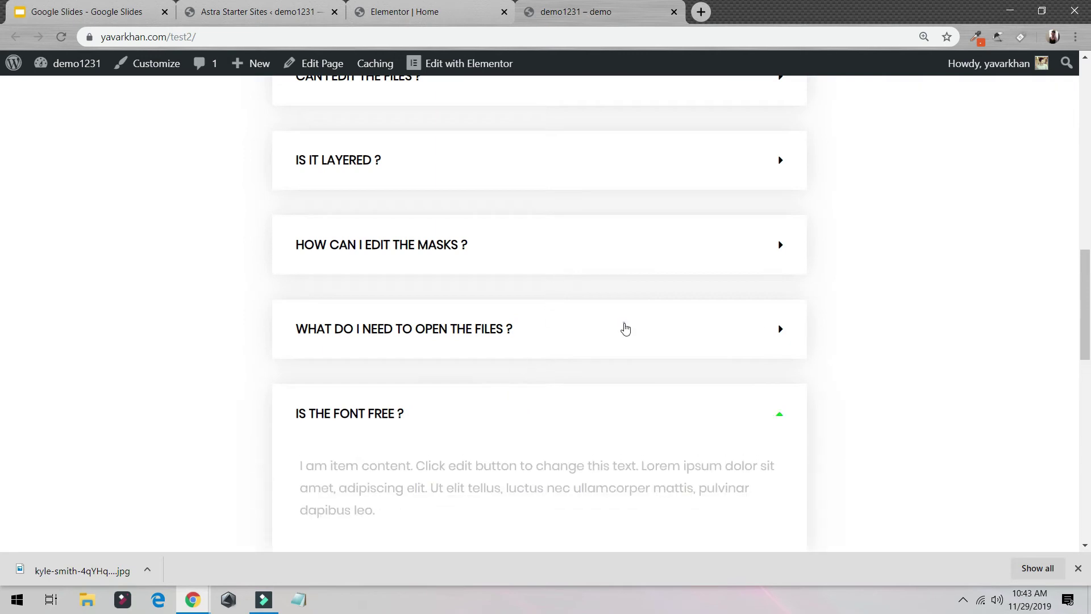
pyautogui.click(624, 328)
pyautogui.click(631, 244)
pyautogui.click(631, 176)
pyautogui.scroll(3, 644, 228)
pyautogui.click(643, 227)
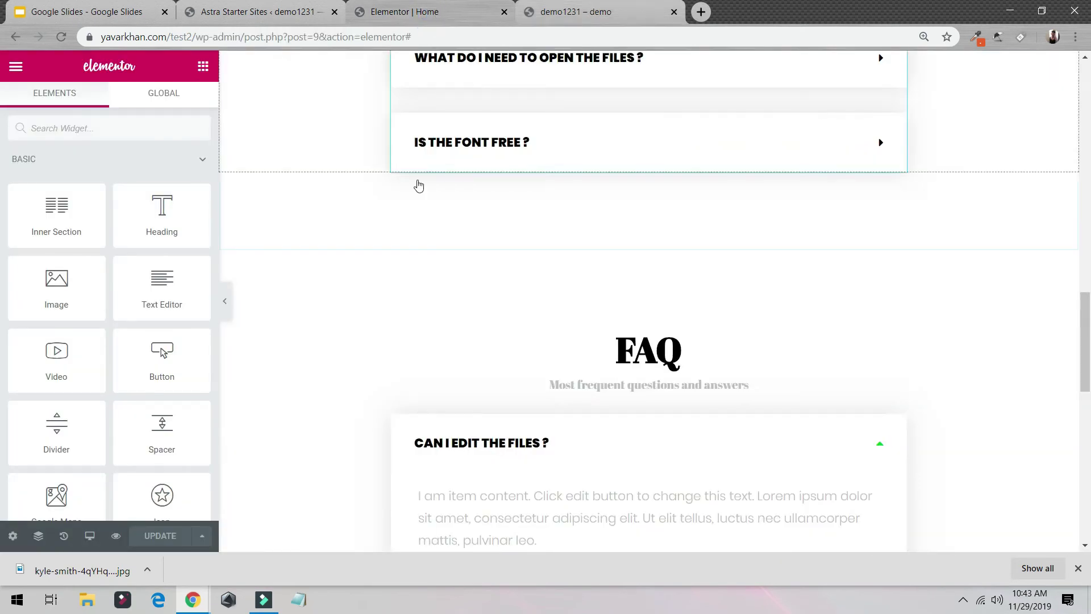
# Step: Delete the extra empty section from the page
pyautogui.scroll(-3, 80, 360)
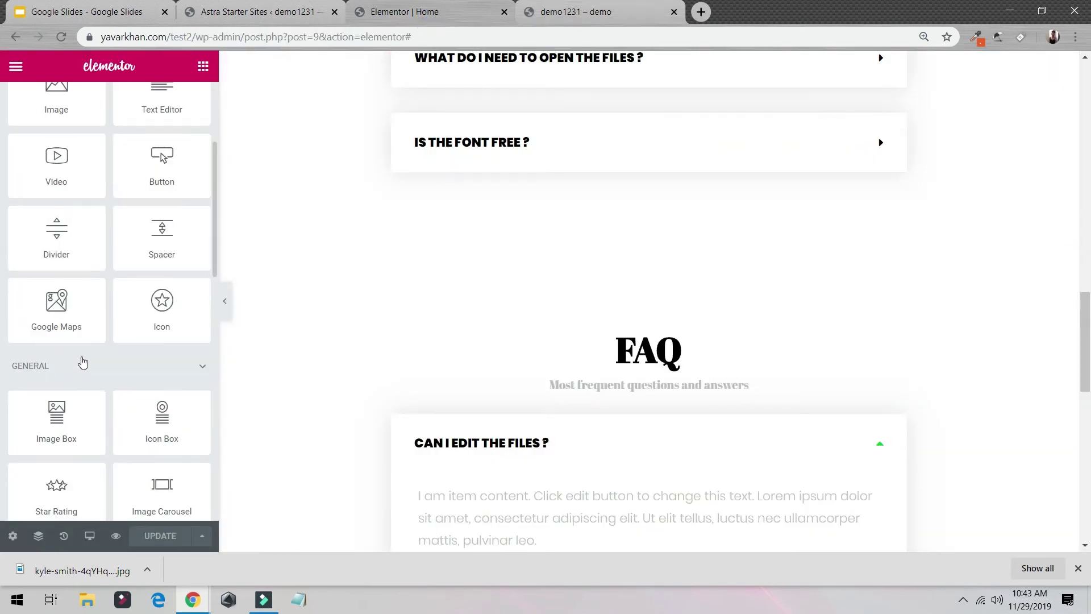
pyautogui.scroll(-12, 570, 385)
pyautogui.scroll(-3, 134, 358)
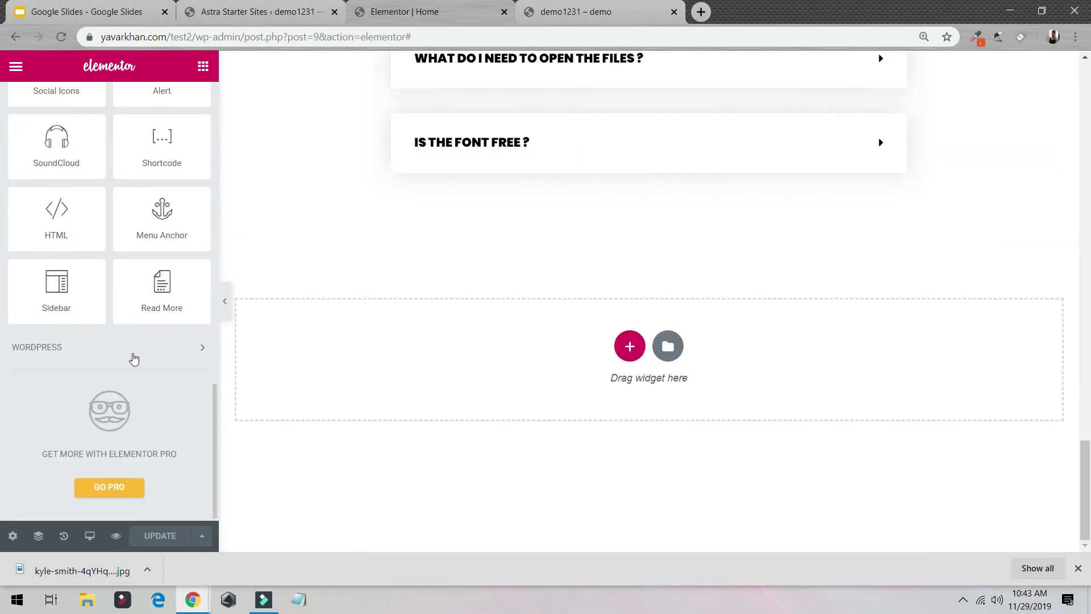
pyautogui.scroll(10, 134, 358)
pyautogui.scroll(6, 533, 426)
pyautogui.scroll(-2, 551, 426)
pyautogui.scroll(5, 550, 306)
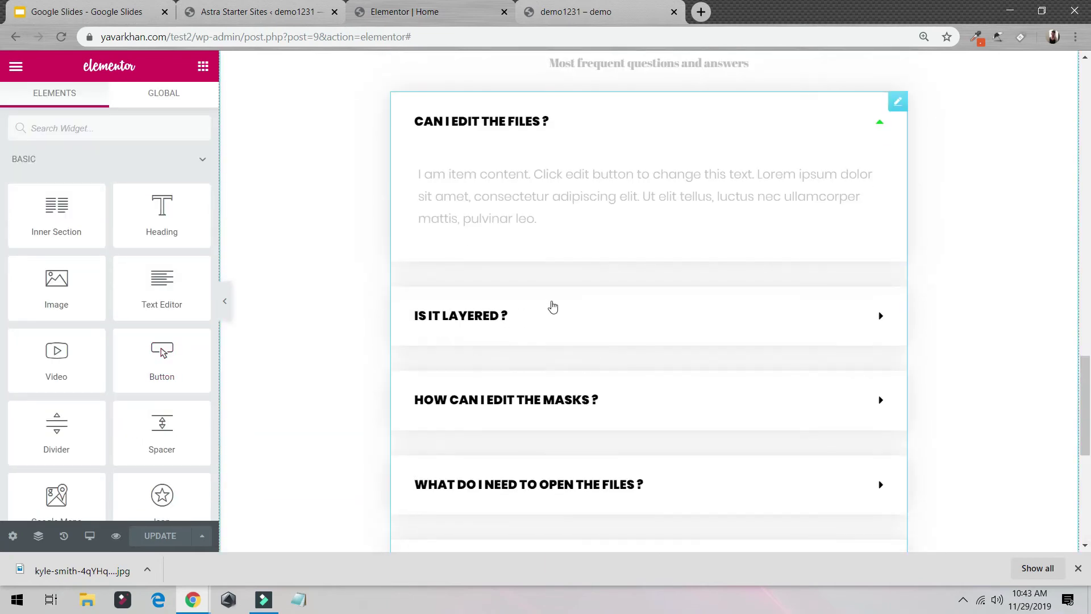
pyautogui.click(671, 60)
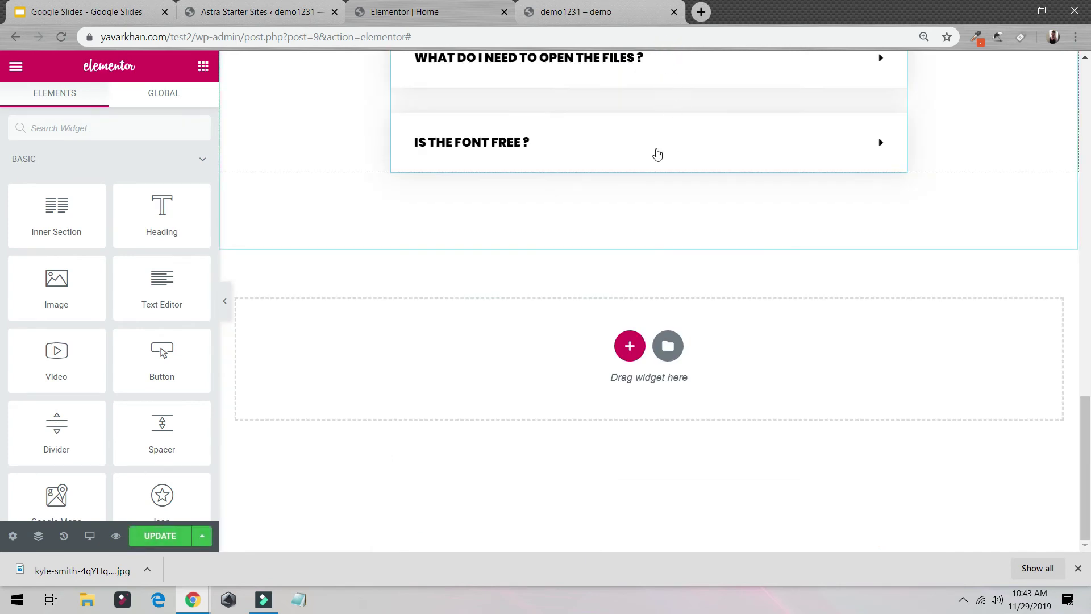
# Step: Add a two-column inner section below the FAQ
pyautogui.moveTo(56, 213); pyautogui.dragTo(624, 351)
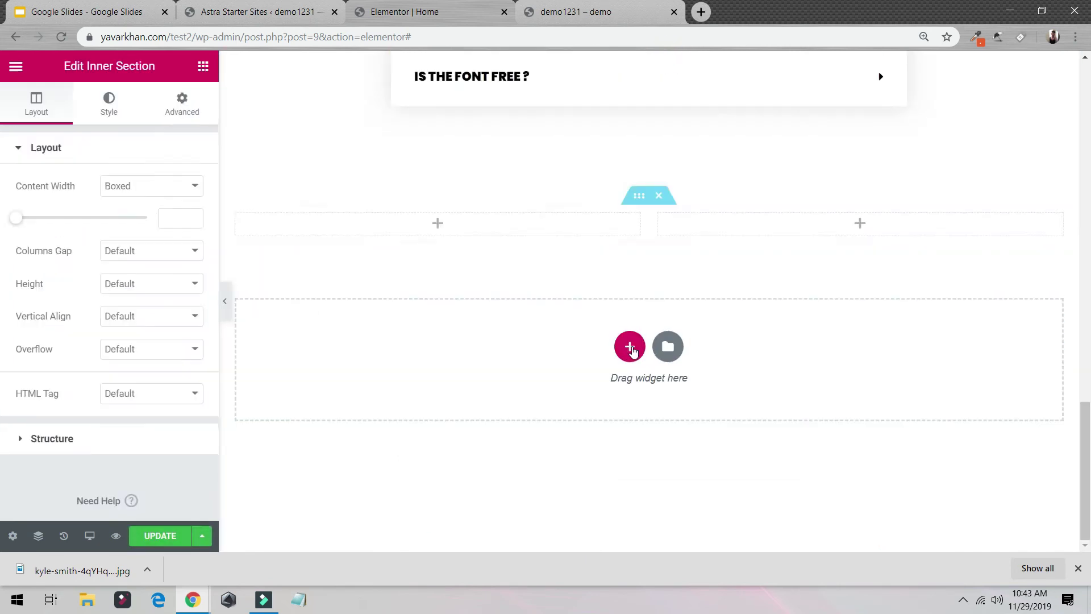
pyautogui.click(629, 346)
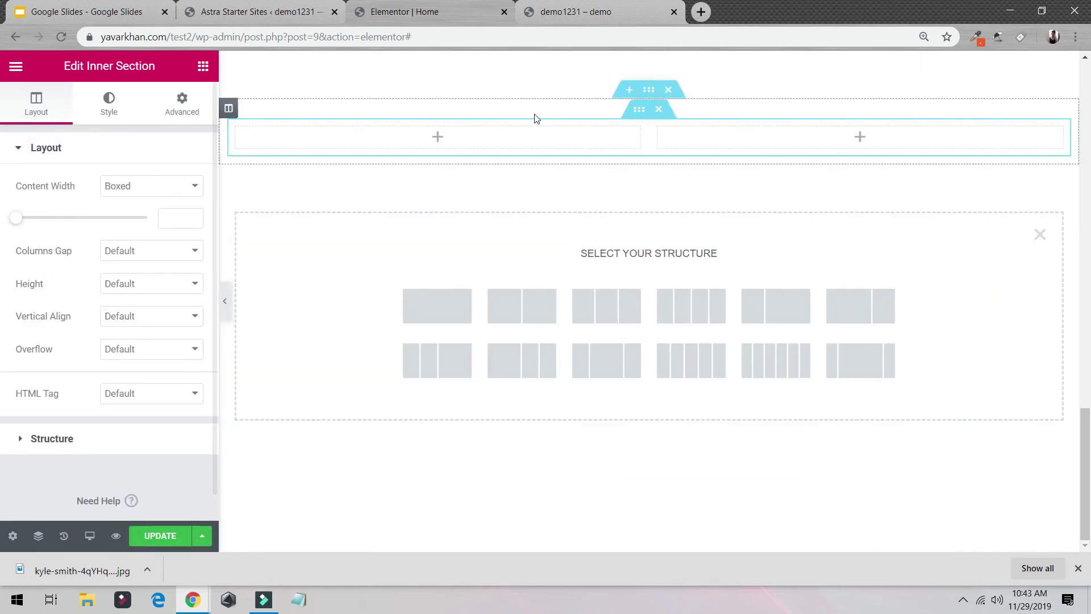
pyautogui.click(203, 66)
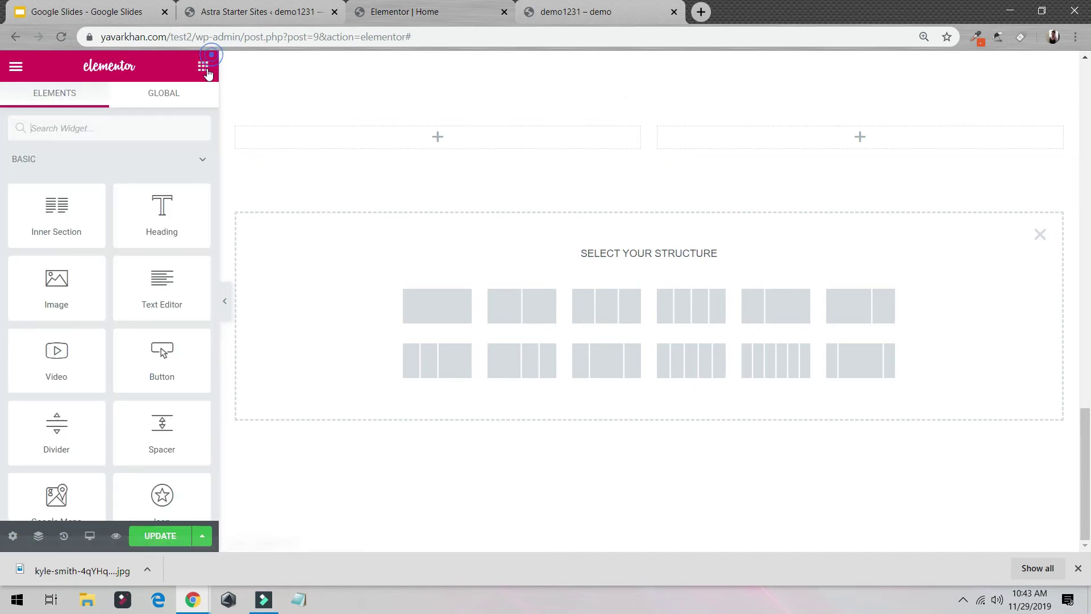
pyautogui.scroll(5, 592, 303)
pyautogui.scroll(-1, 519, 313)
pyautogui.scroll(-4, 519, 313)
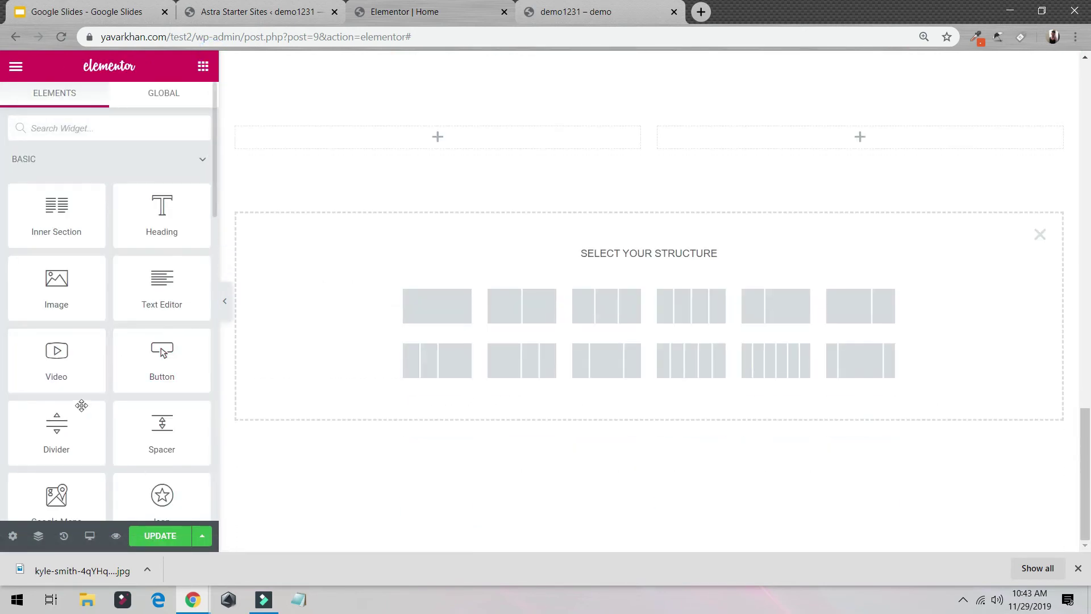
# Step: Drop a divider into the inner section's left column and place a heading above it
pyautogui.moveTo(75, 431); pyautogui.dragTo(424, 149)
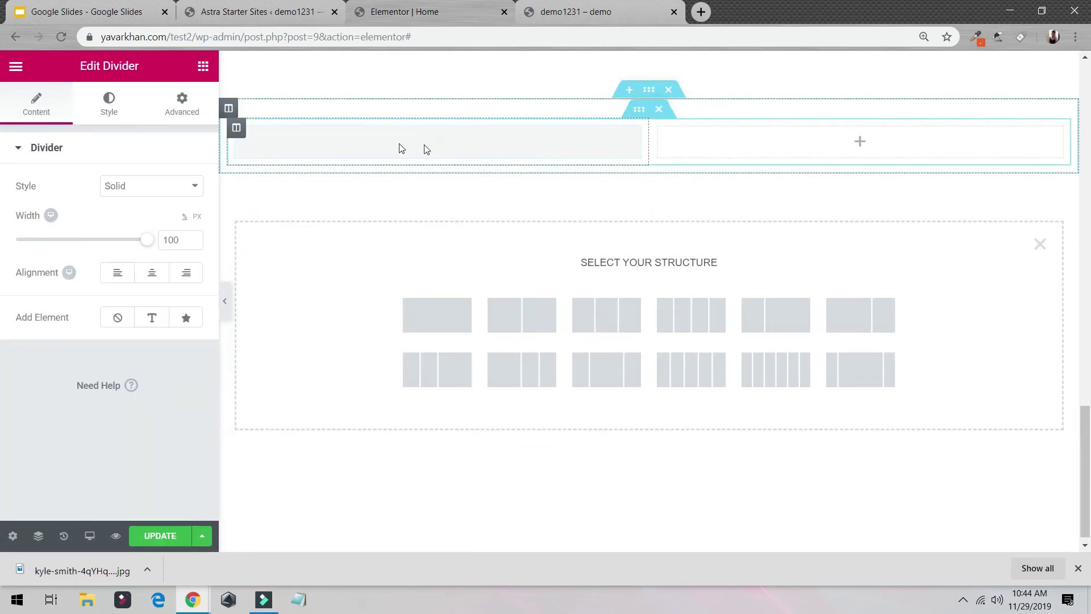
pyautogui.scroll(3, 497, 176)
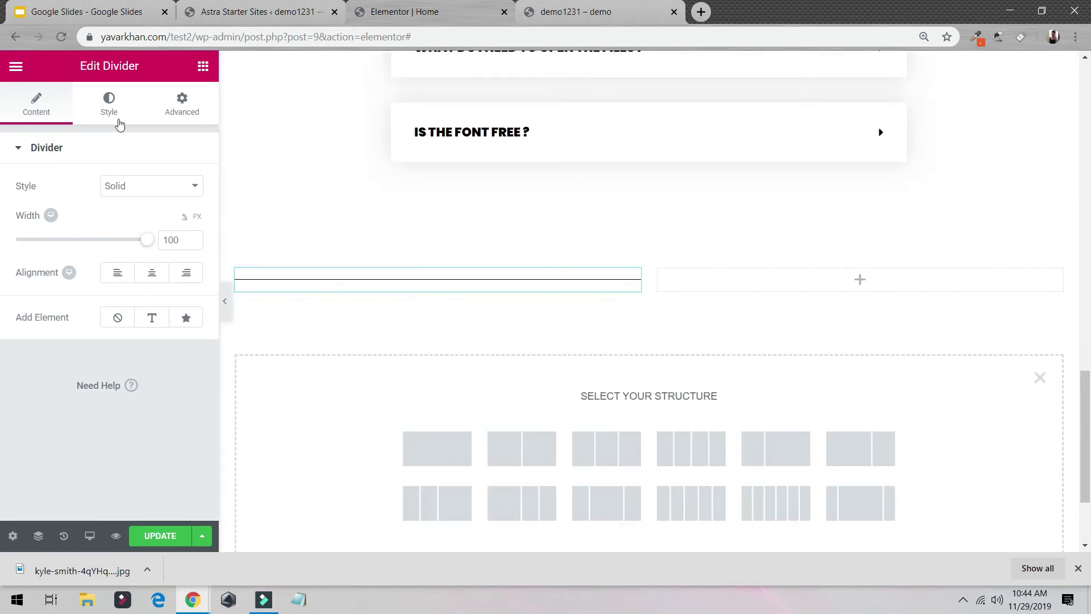
pyautogui.click(117, 108)
pyautogui.click(177, 103)
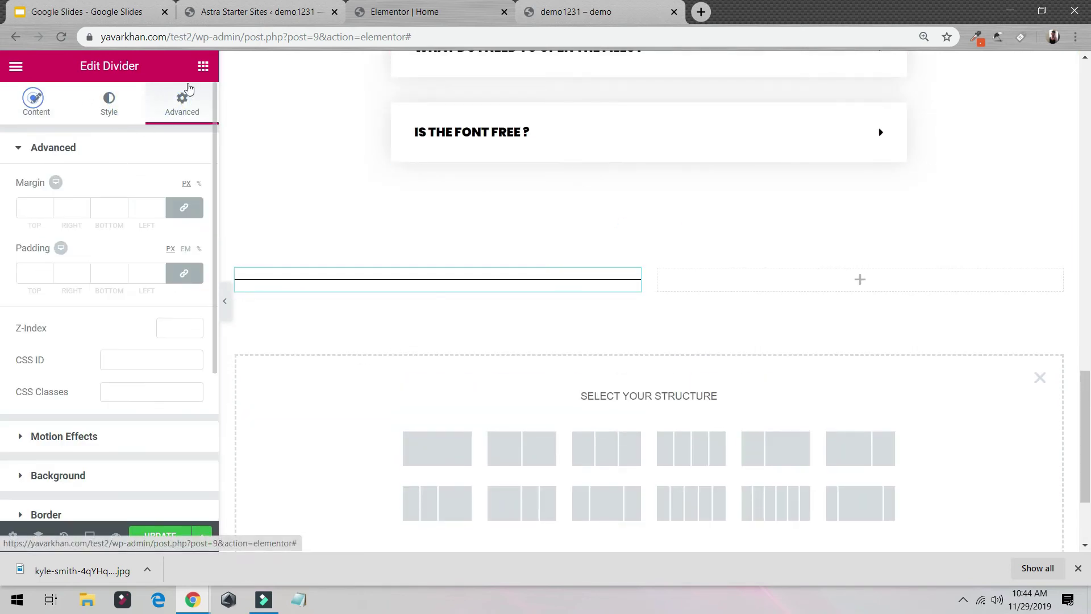
pyautogui.click(203, 66)
pyautogui.moveTo(191, 227); pyautogui.dragTo(444, 277)
# Step: Add a second heading below the divider and a button in the empty right column
pyautogui.click(200, 70)
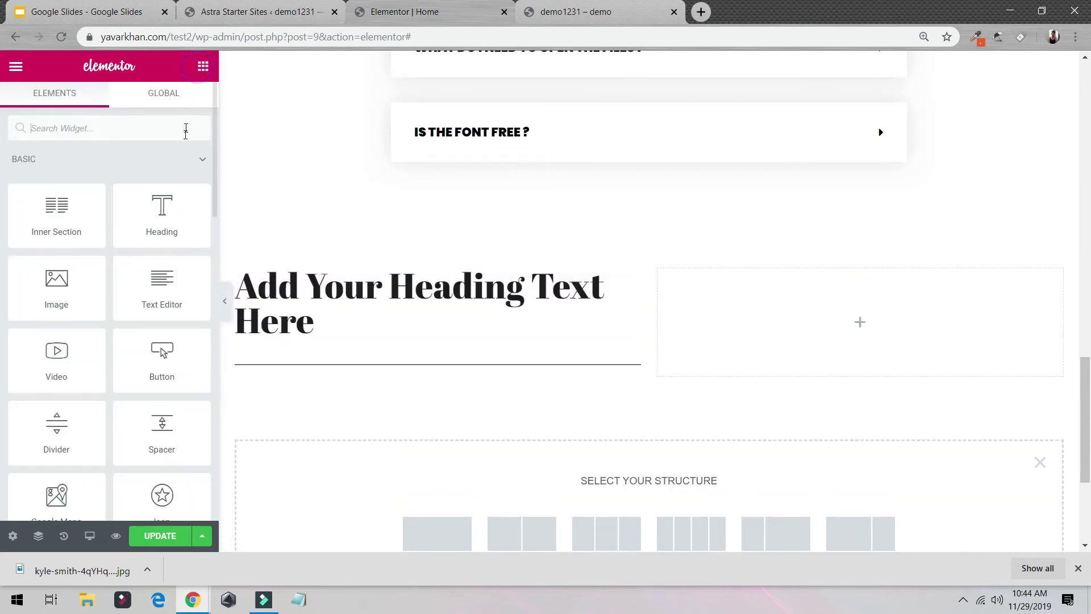
pyautogui.moveTo(162, 216); pyautogui.dragTo(482, 364)
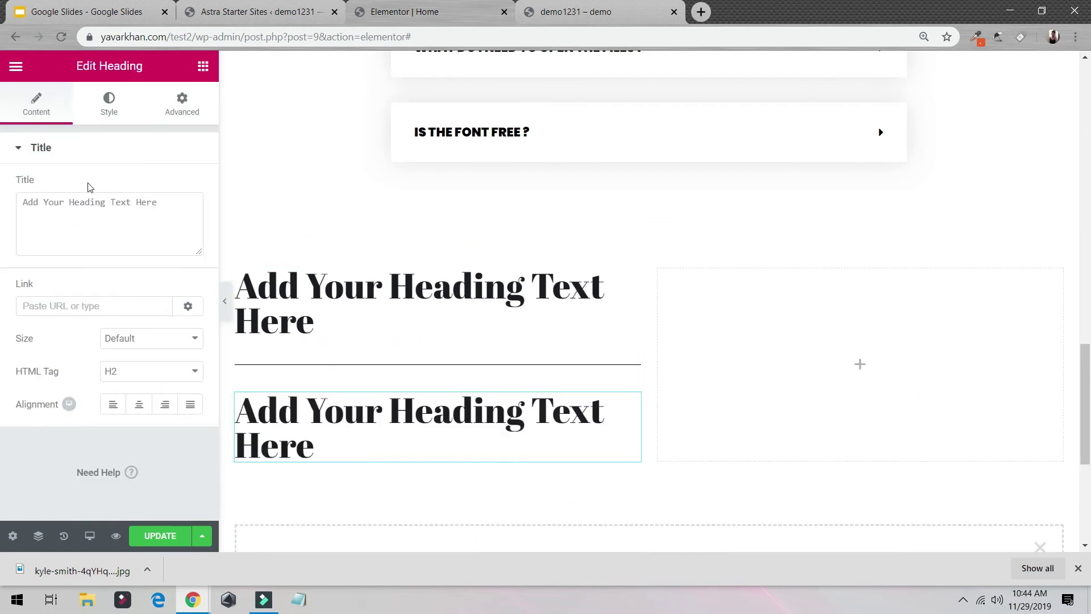
pyautogui.click(203, 66)
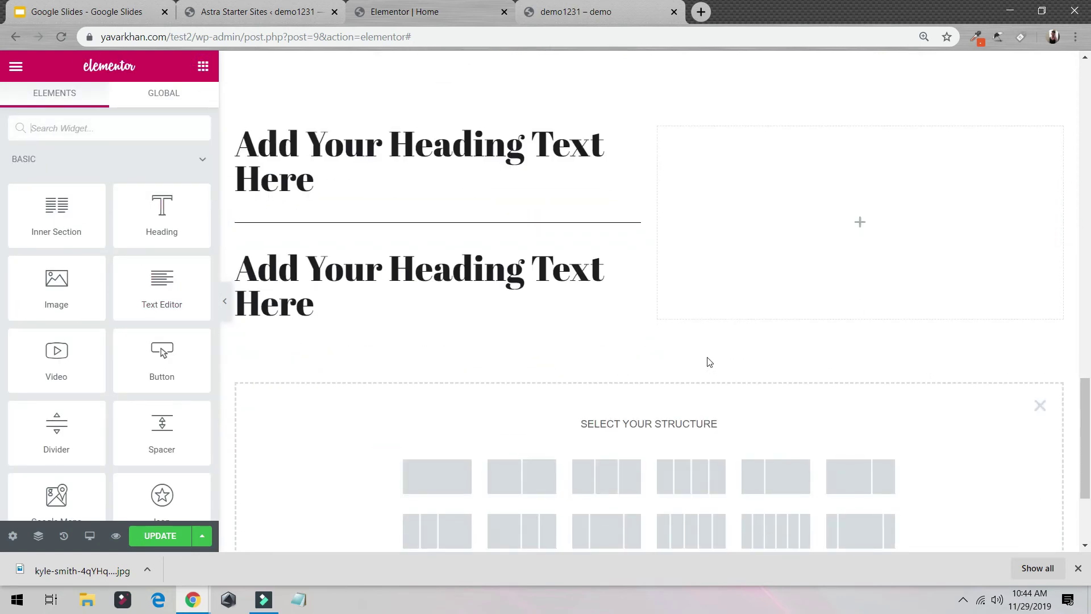
pyautogui.scroll(2, 707, 361)
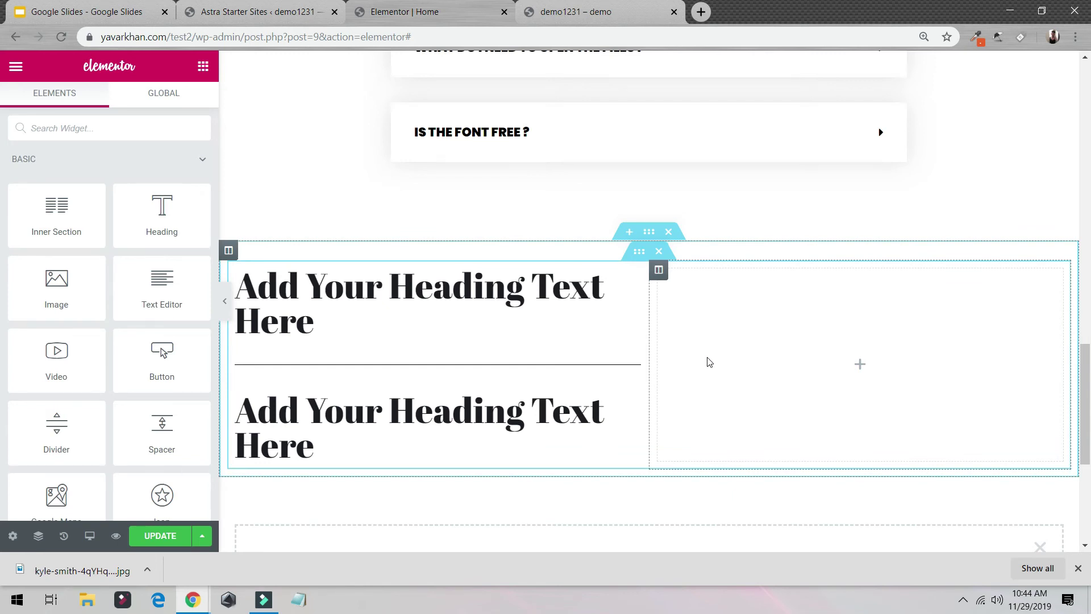
pyautogui.moveTo(162, 361); pyautogui.dragTo(858, 377)
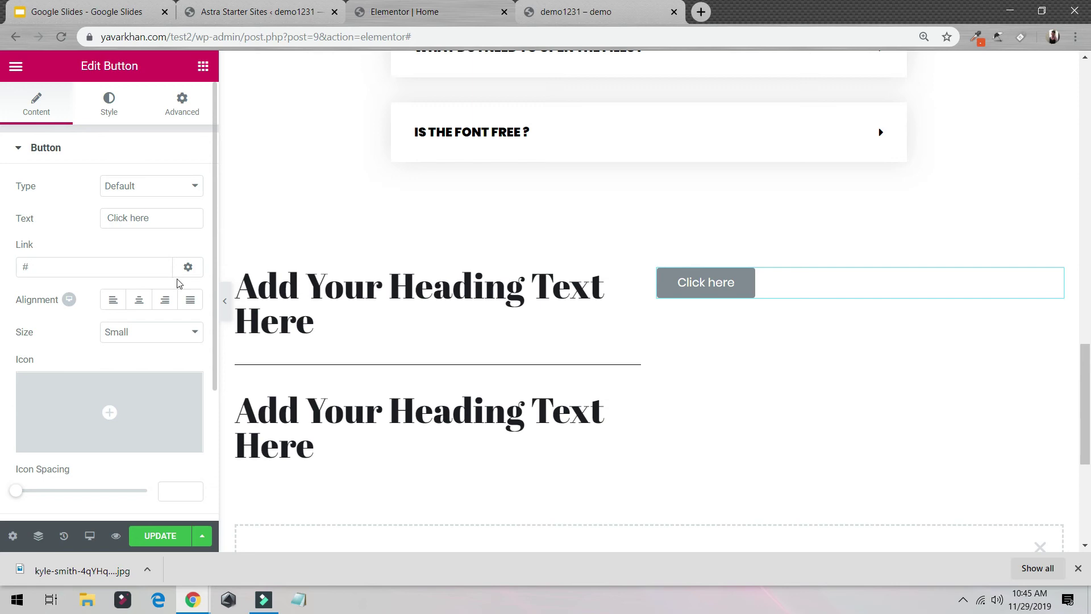
# Step: Switch over to the YouTube channel window and scroll up
pyautogui.hotkey('alt', 'Tab')
pyautogui.hotkey('alt', 'Tab')
pyautogui.scroll(15, 659, 330)
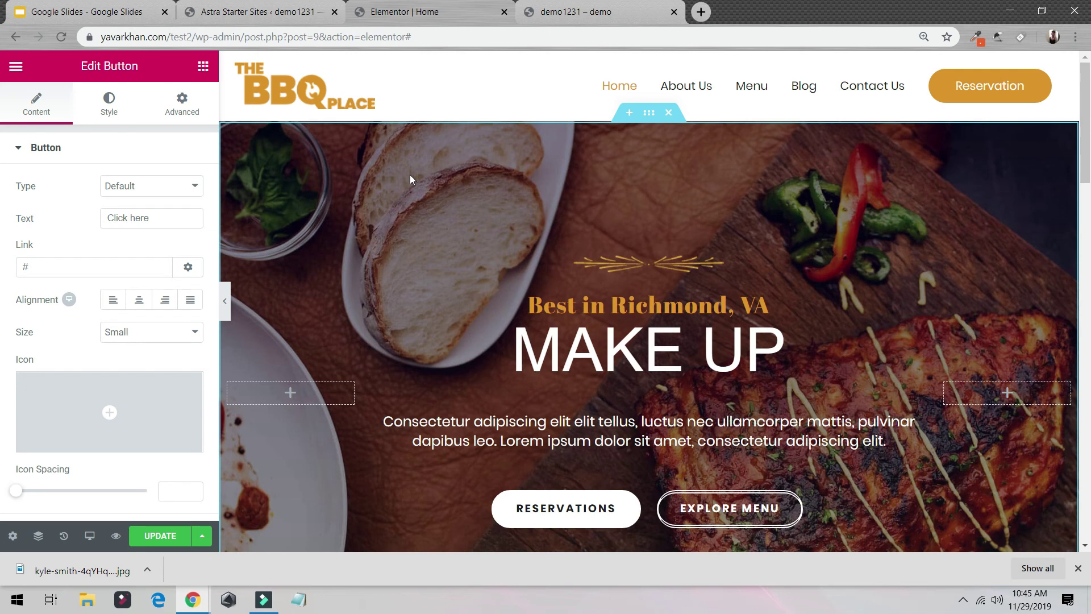
pyautogui.hotkey('alt', 'Tab')
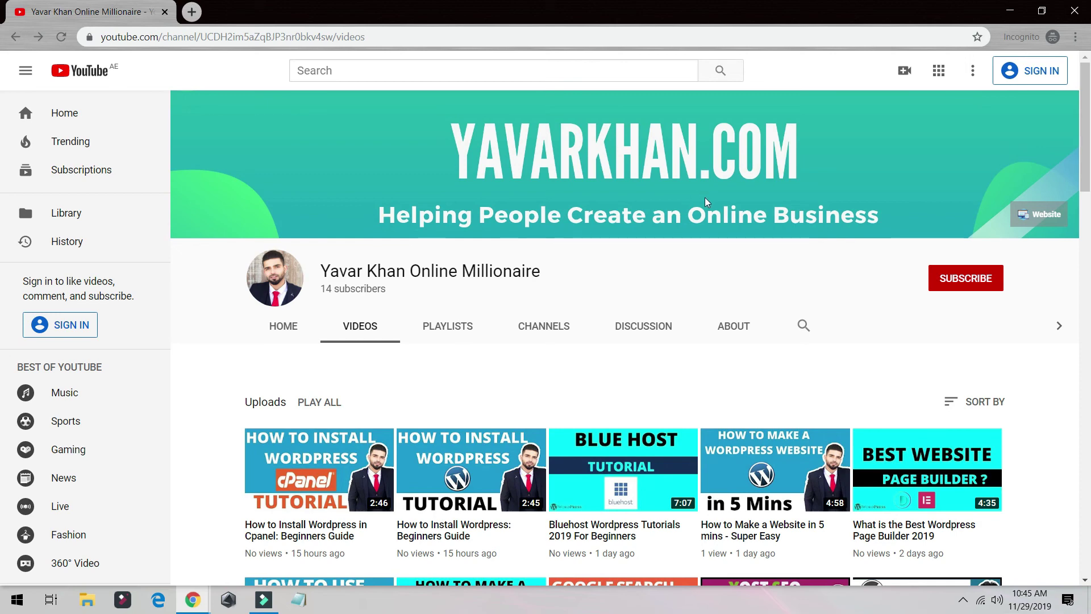
pyautogui.hotkey('alt', 'Tab')
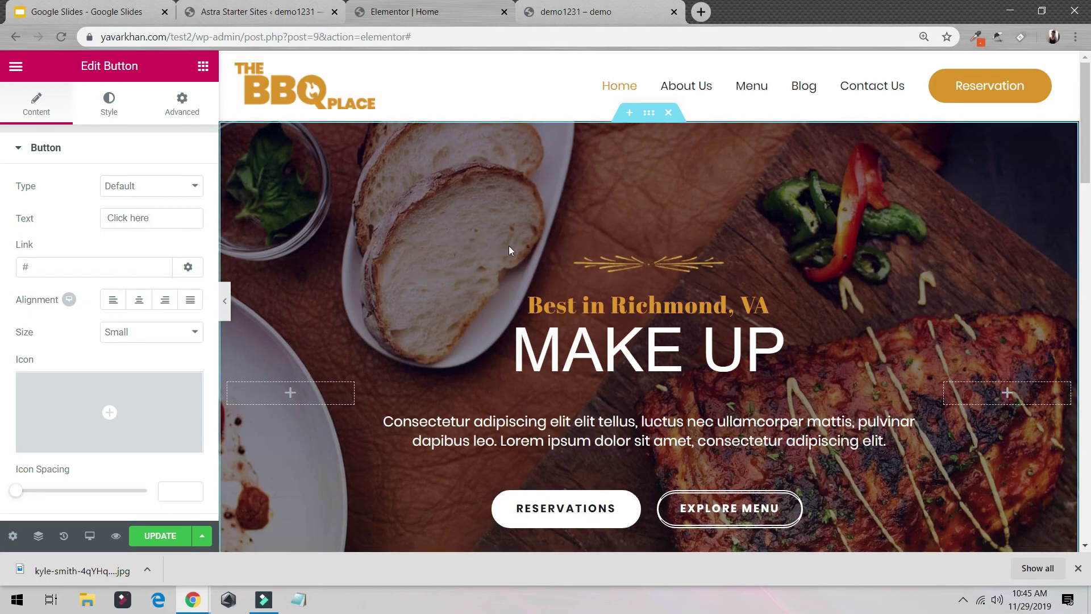